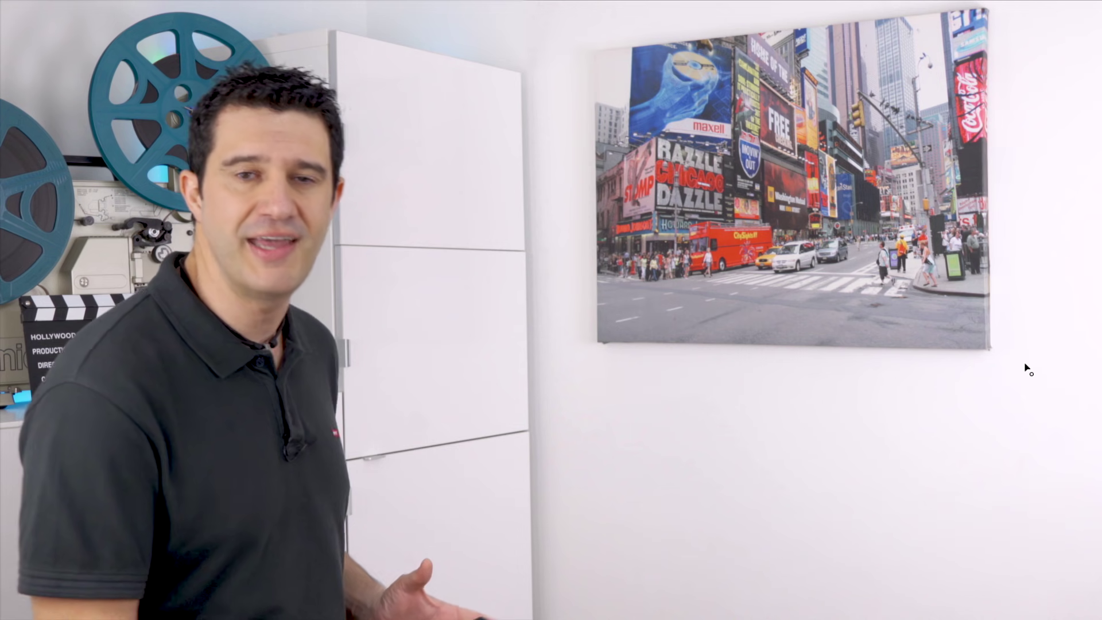
- Bring up the Premiere Pro window and adjust the workspace panels
{"action": "left_click", "coordinate": [1025, 363]}
{"action": "left_click", "coordinate": [1020, 195]}
{"action": "left_click", "coordinate": [1015, 6]}
{"action": "left_click", "coordinate": [801, 8]}
{"action": "left_click", "coordinate": [536, 29]}
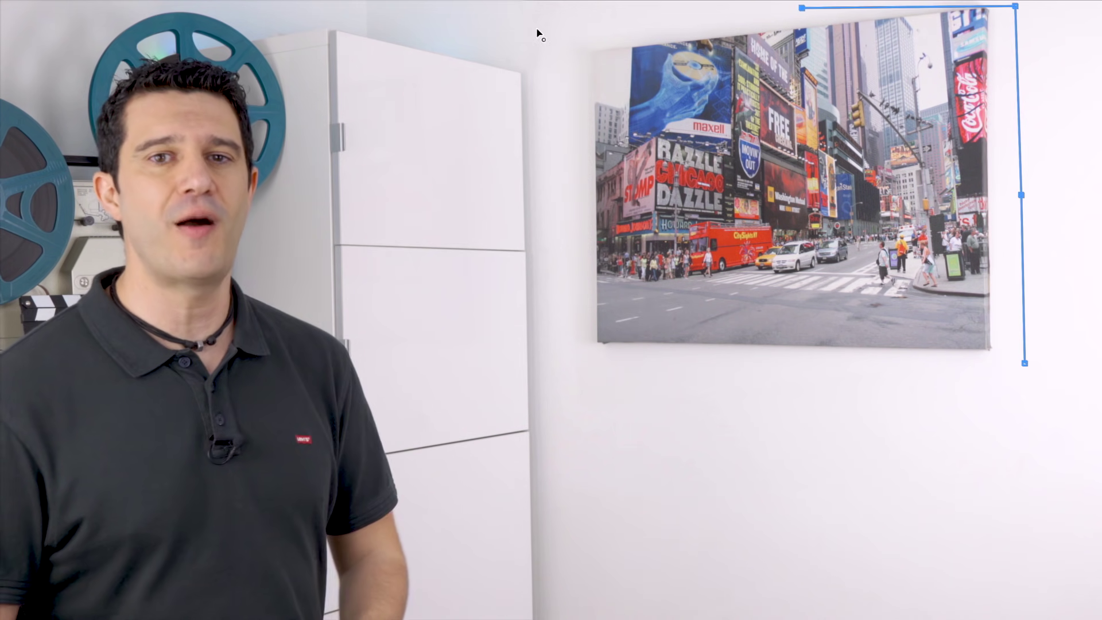
{"action": "left_click", "coordinate": [570, 420]}
{"action": "left_click", "coordinate": [1024, 363]}
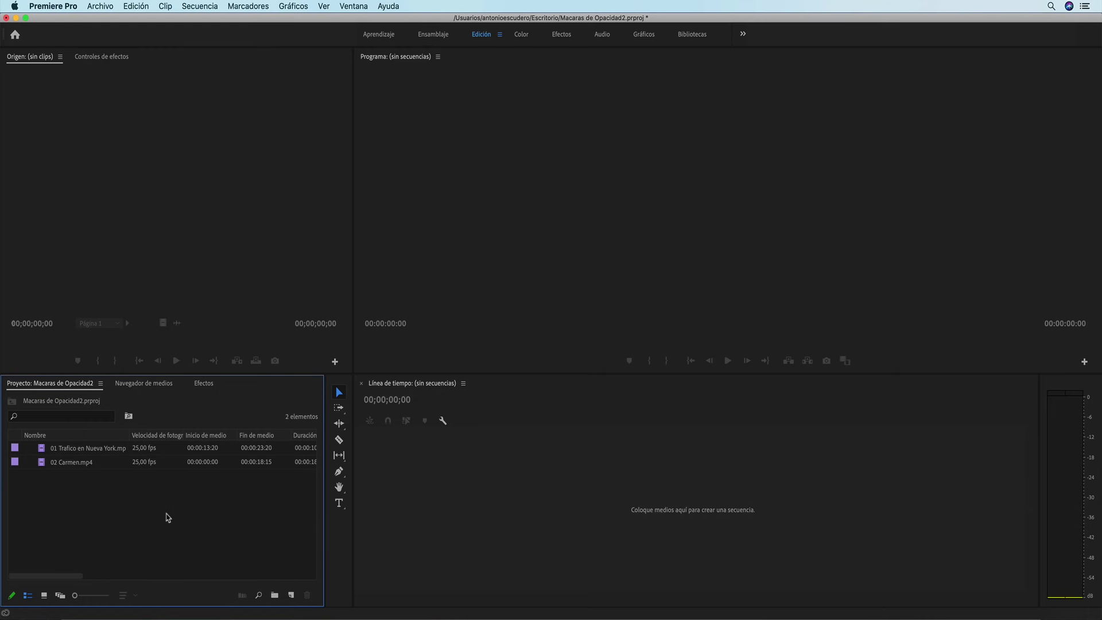
- Build a sequence from the NYC traffic clip, pick a frame, and start a text box on it
{"action": "left_click", "coordinate": [90, 451]}
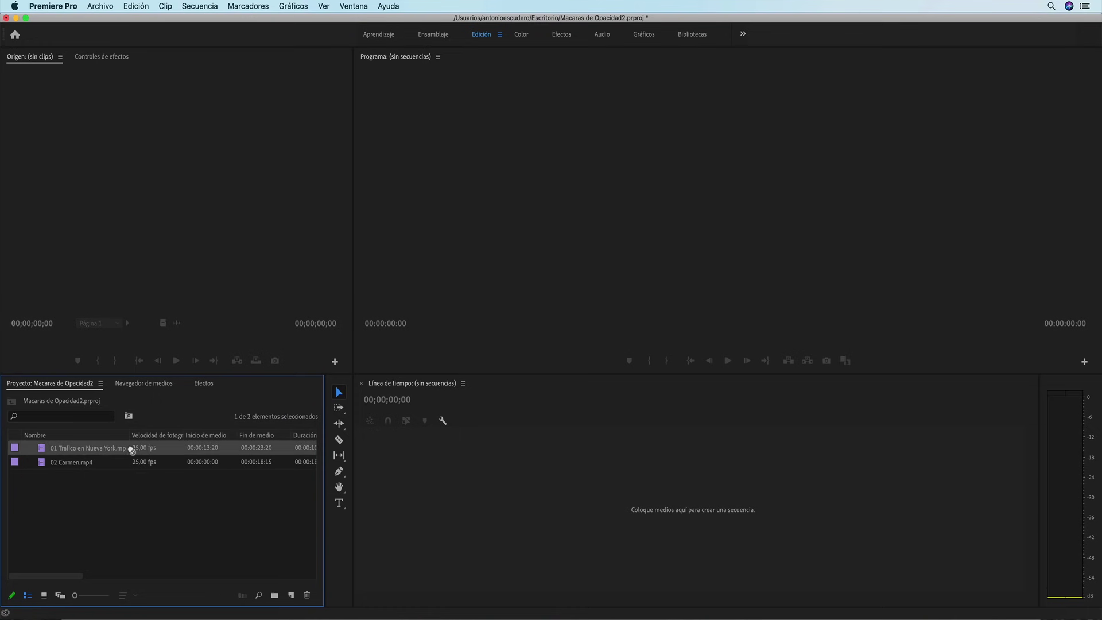
{"action": "left_click_drag", "start_coordinate": [73, 451], "coordinate": [510, 487]}
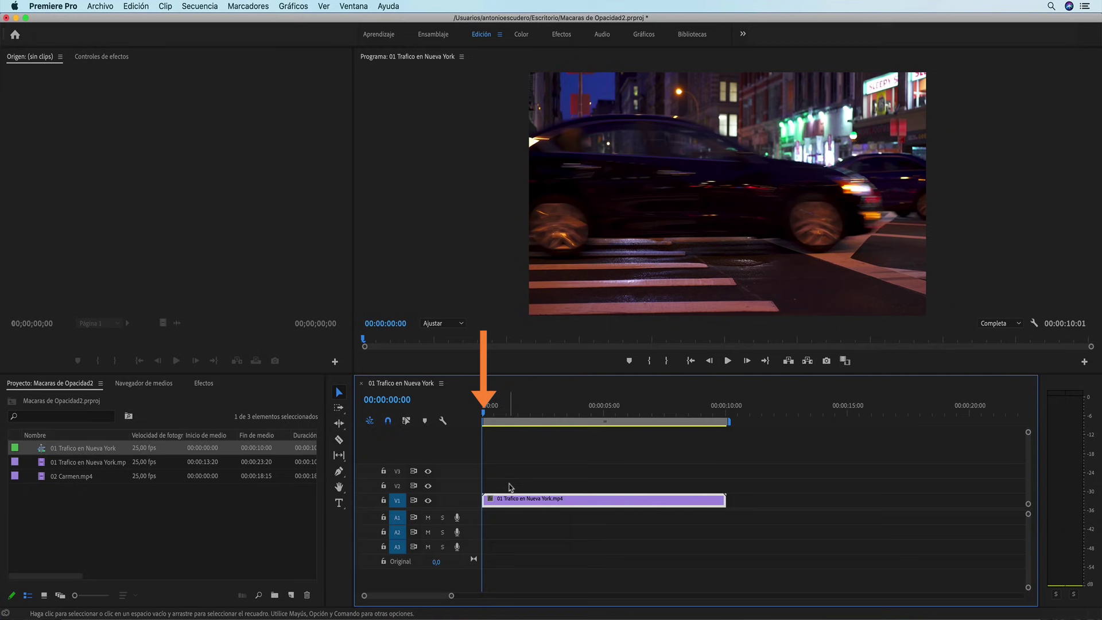
{"action": "left_click_drag", "start_coordinate": [483, 415], "coordinate": [610, 449]}
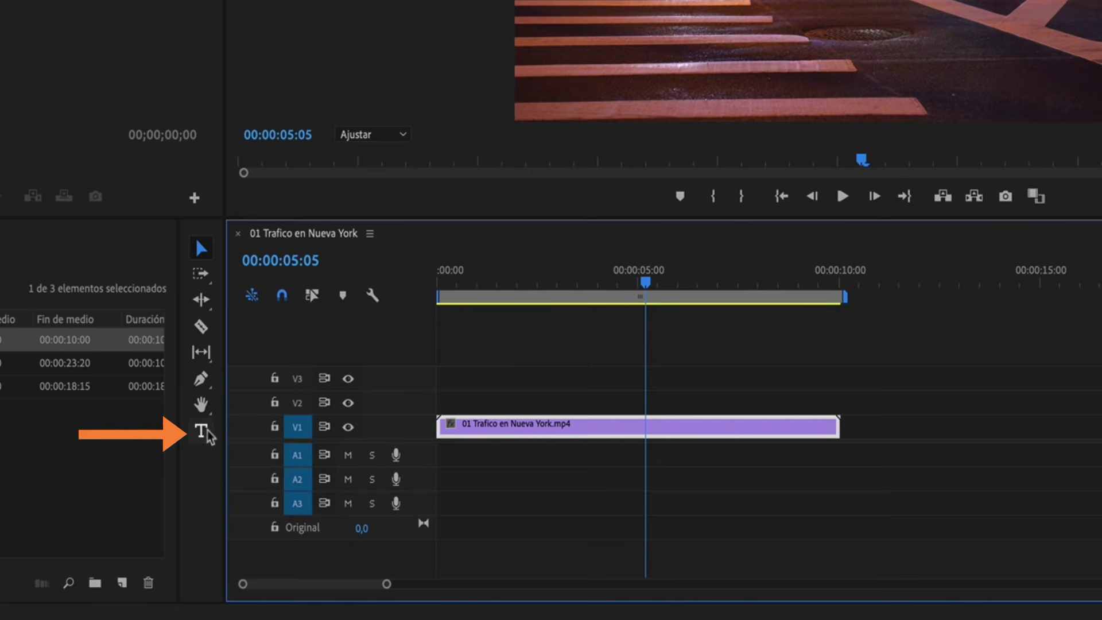
{"action": "left_click", "coordinate": [207, 435]}
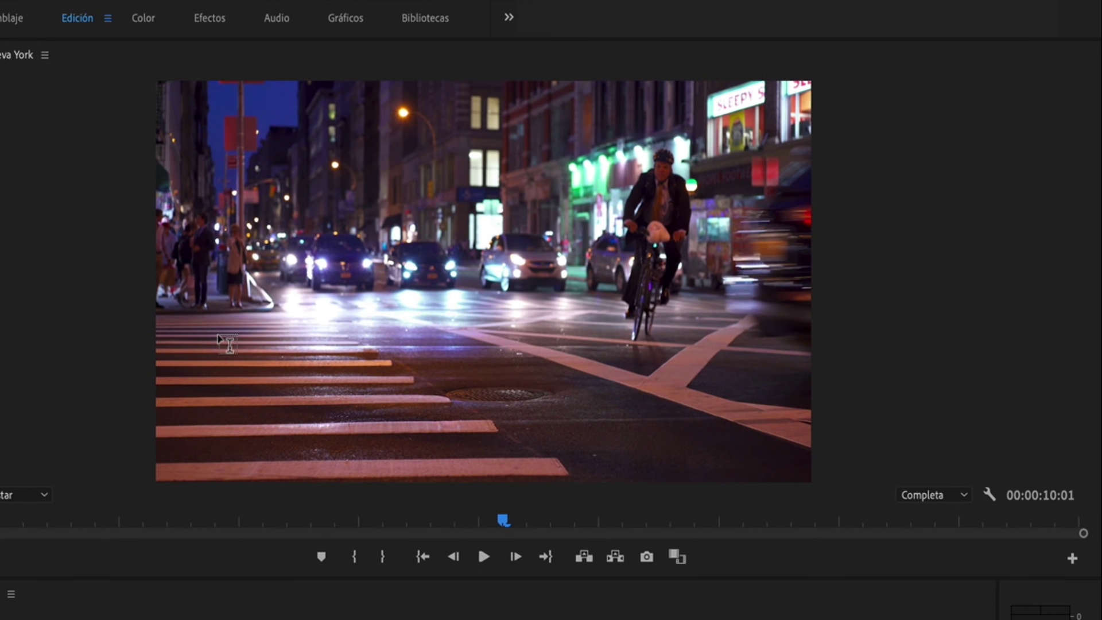
{"action": "left_click", "coordinate": [218, 331]}
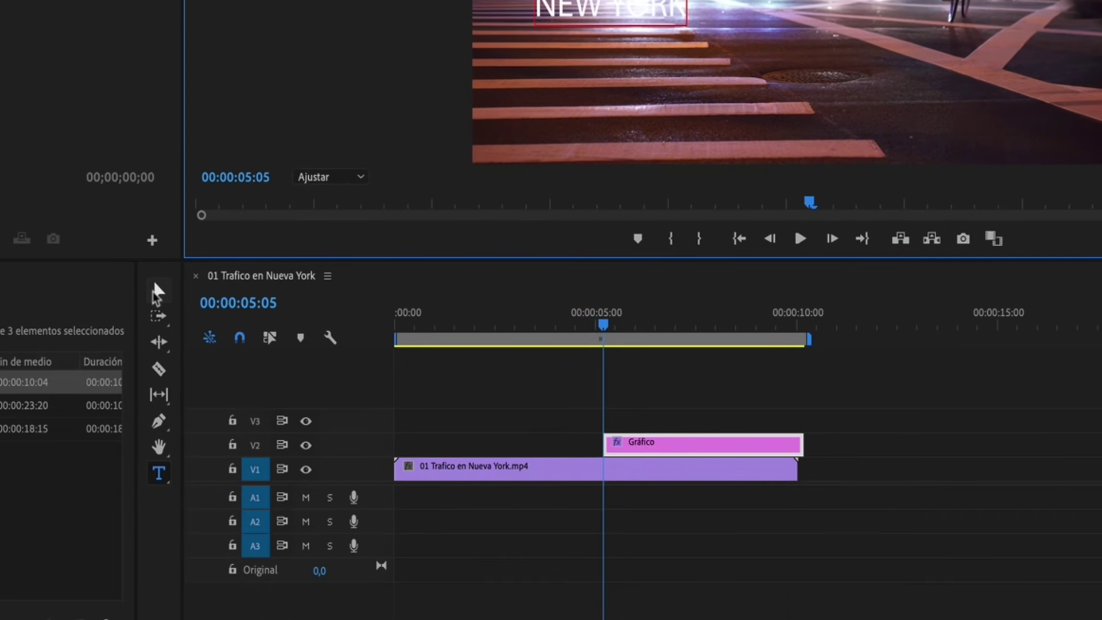
- Trim the NEW YORK title to span the full 10-second clip, then shift it left and enlarge it
{"action": "left_click", "coordinate": [197, 252]}
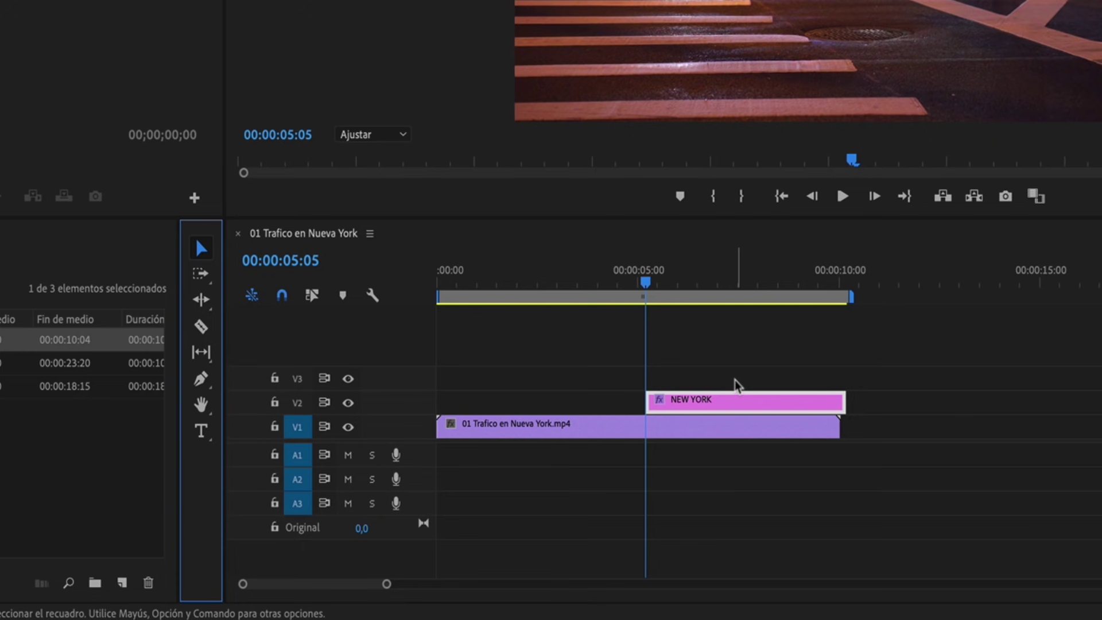
{"action": "left_click_drag", "start_coordinate": [651, 401], "coordinate": [585, 407]}
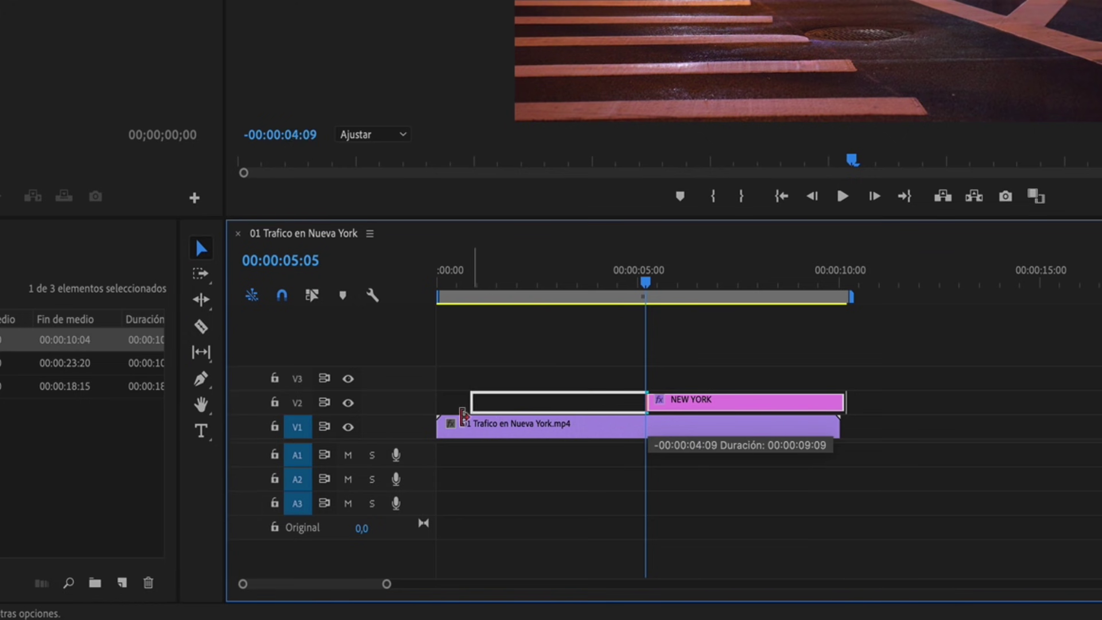
{"action": "left_click_drag", "start_coordinate": [463, 415], "coordinate": [427, 413]}
{"action": "left_click_drag", "start_coordinate": [841, 399], "coordinate": [835, 399]}
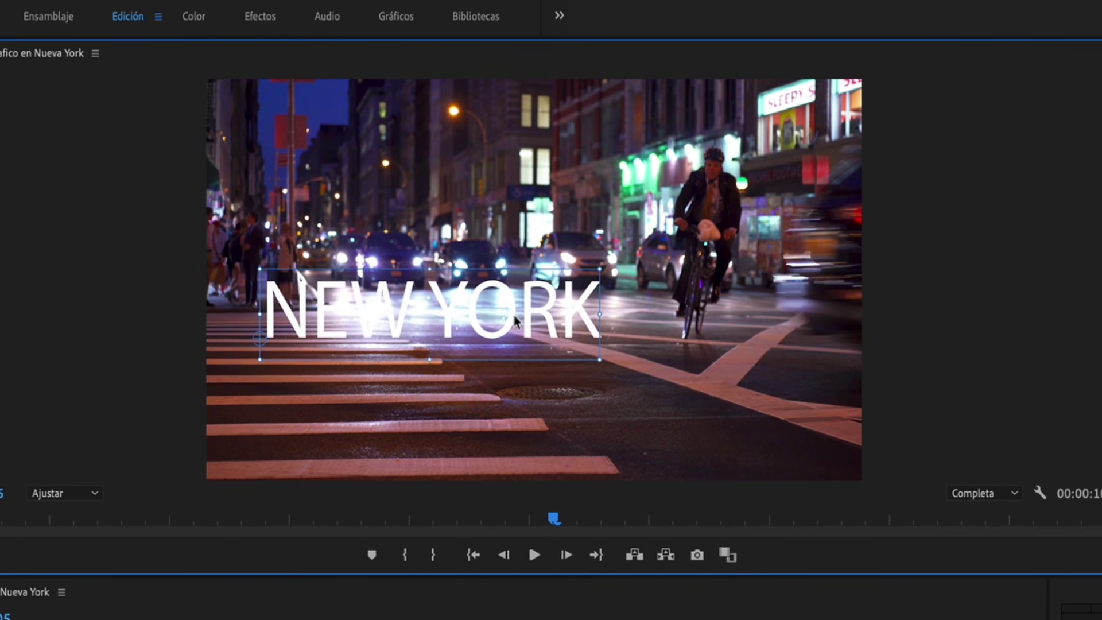
{"action": "mouse_move", "coordinate": [528, 310]}
{"action": "left_mouse_down"}
{"action": "mouse_move", "coordinate": [483, 332]}
{"action": "mouse_move", "coordinate": [480, 291]}
{"action": "left_mouse_up"}
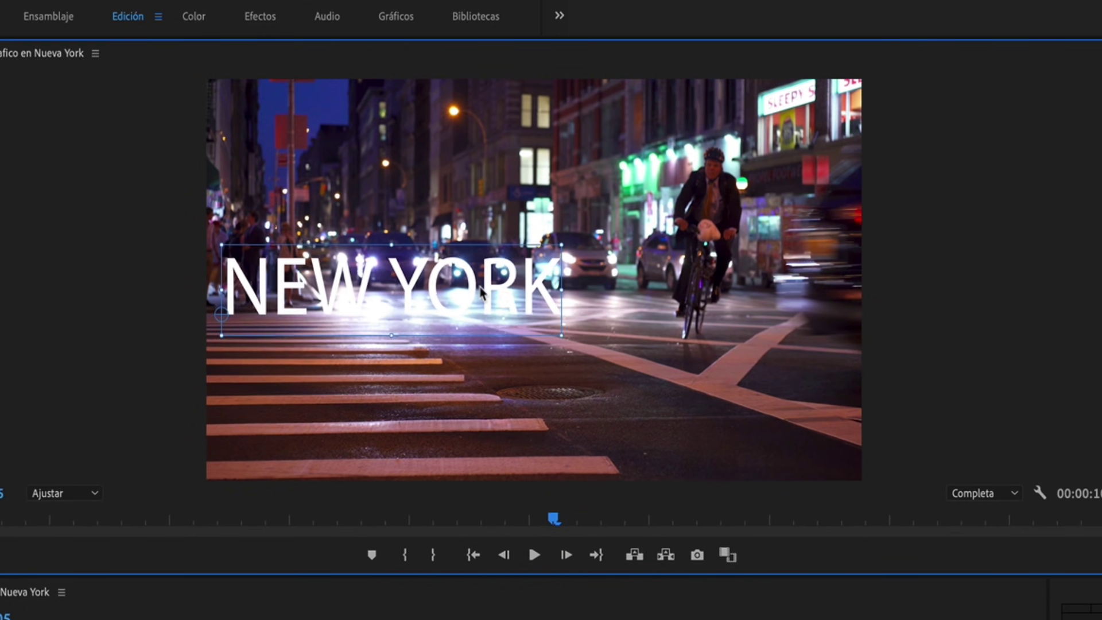
{"action": "left_click_drag", "start_coordinate": [565, 337], "coordinate": [579, 344]}
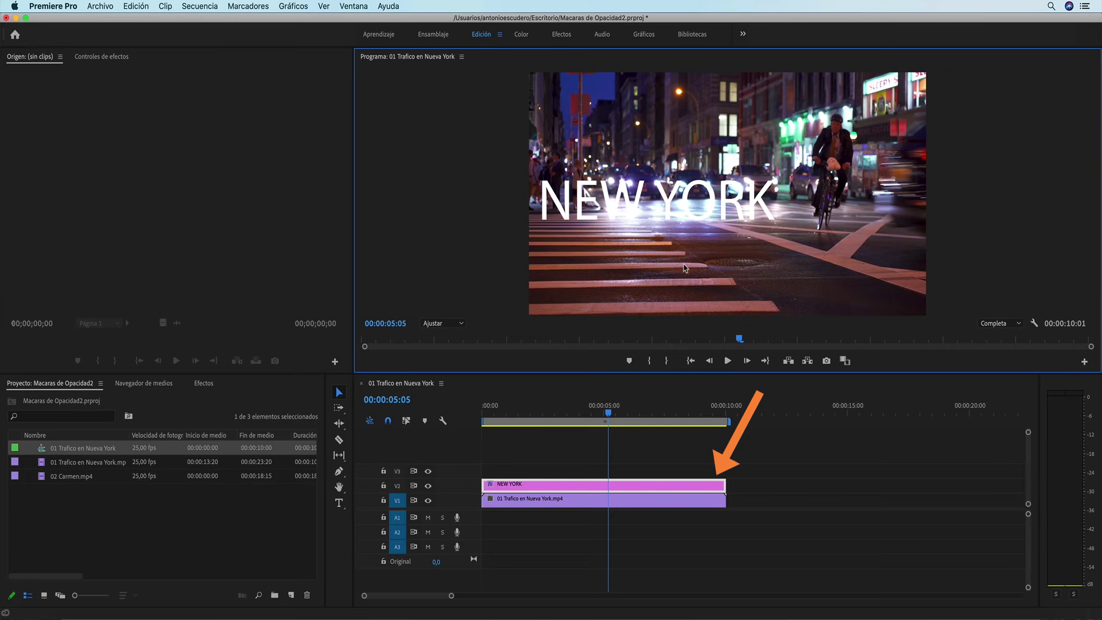
- Enable Sombra on the NEW YORK title with a dark sampled colour at 100% opacity
{"action": "left_click", "coordinate": [555, 488]}
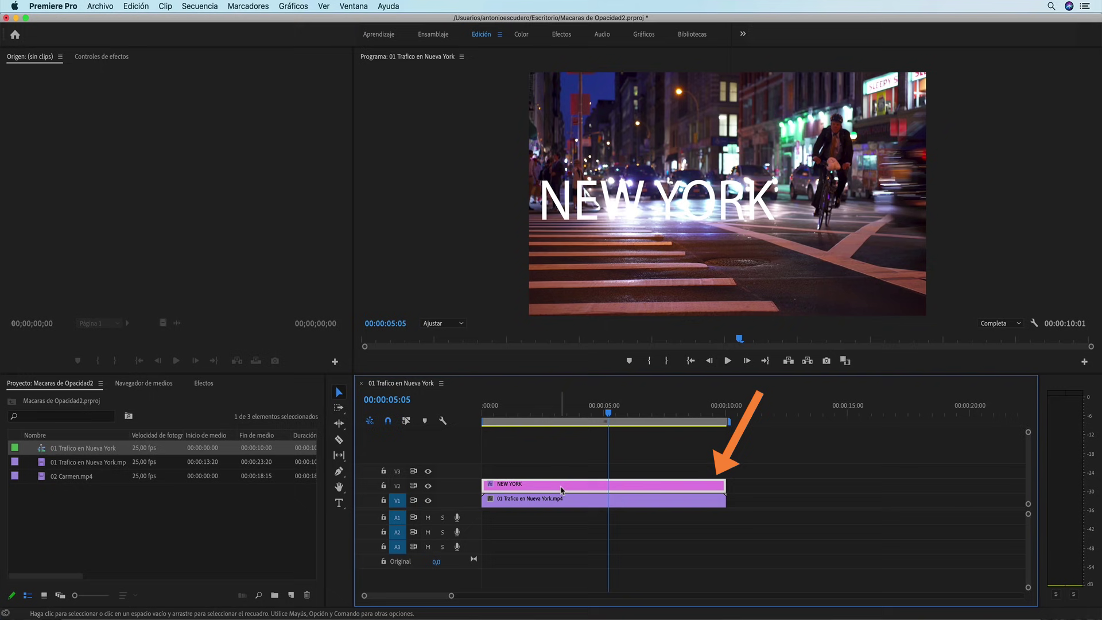
{"action": "left_click", "coordinate": [103, 56]}
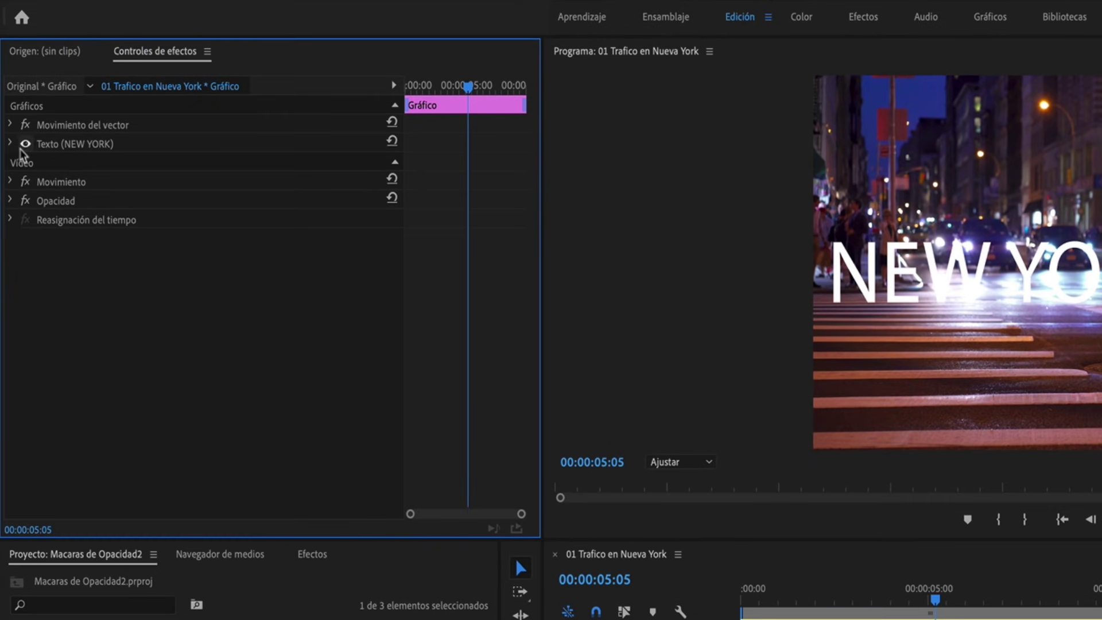
{"action": "left_click", "coordinate": [9, 144]}
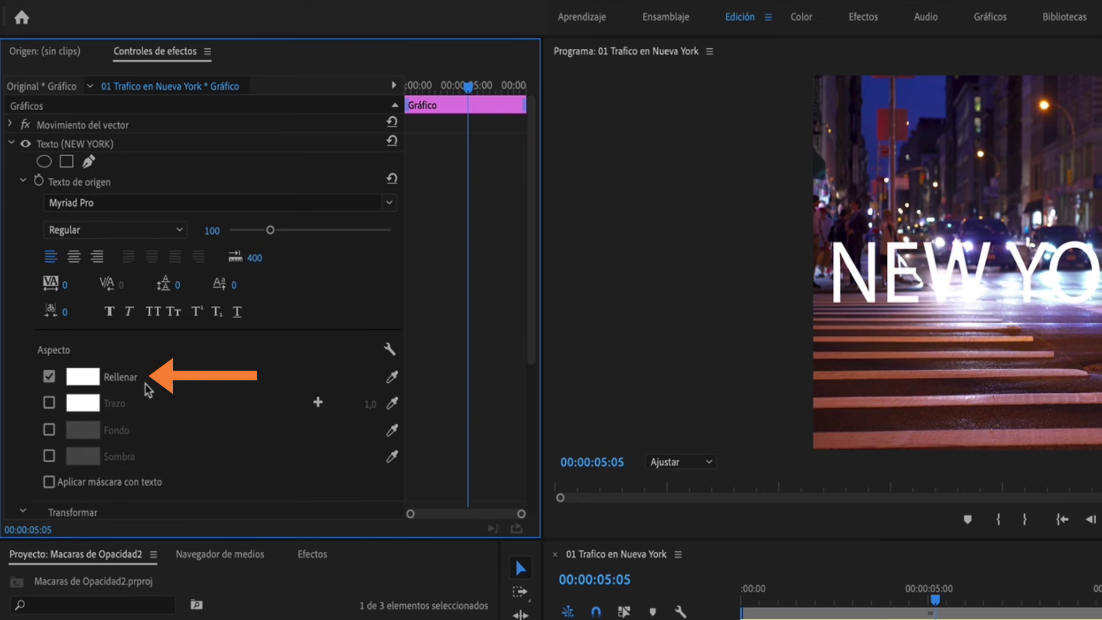
{"action": "left_click", "coordinate": [49, 456]}
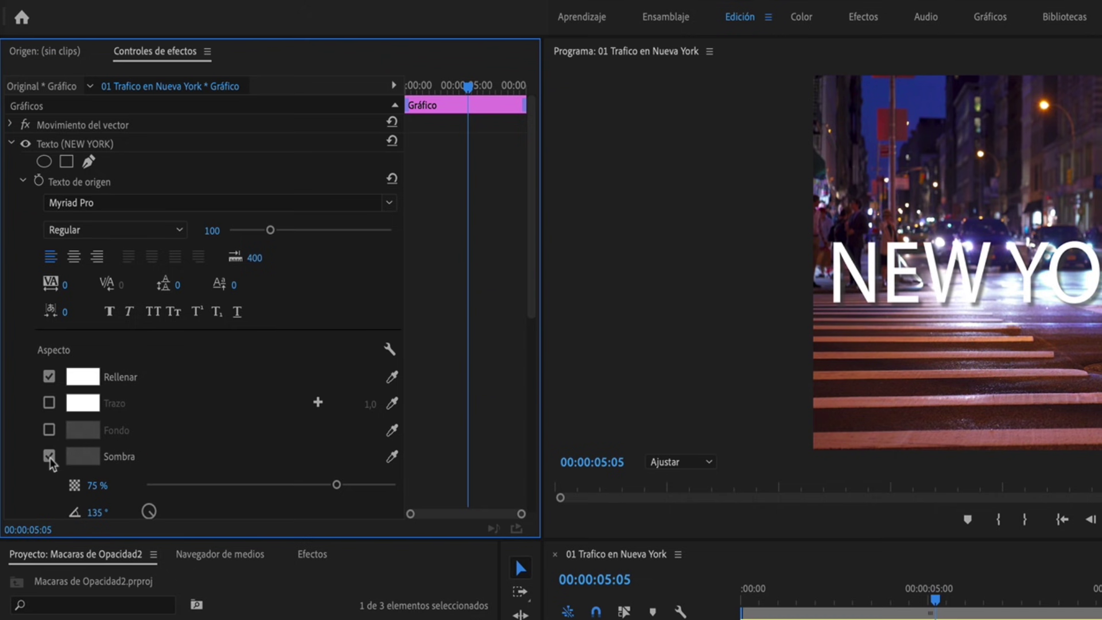
{"action": "left_click", "coordinate": [391, 458]}
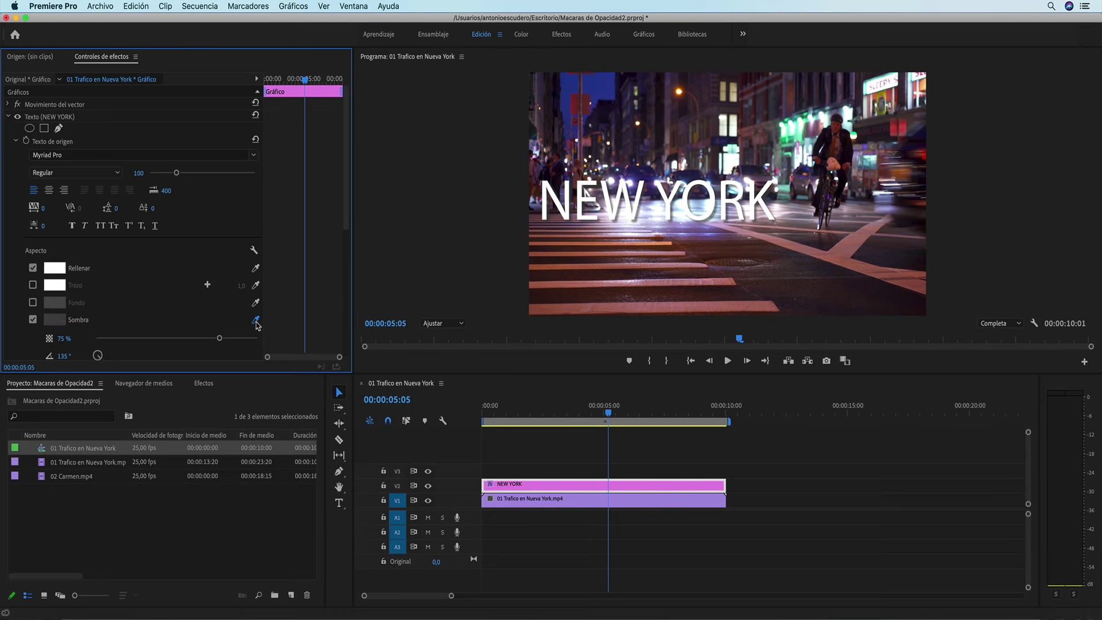
{"action": "left_click", "coordinate": [849, 157]}
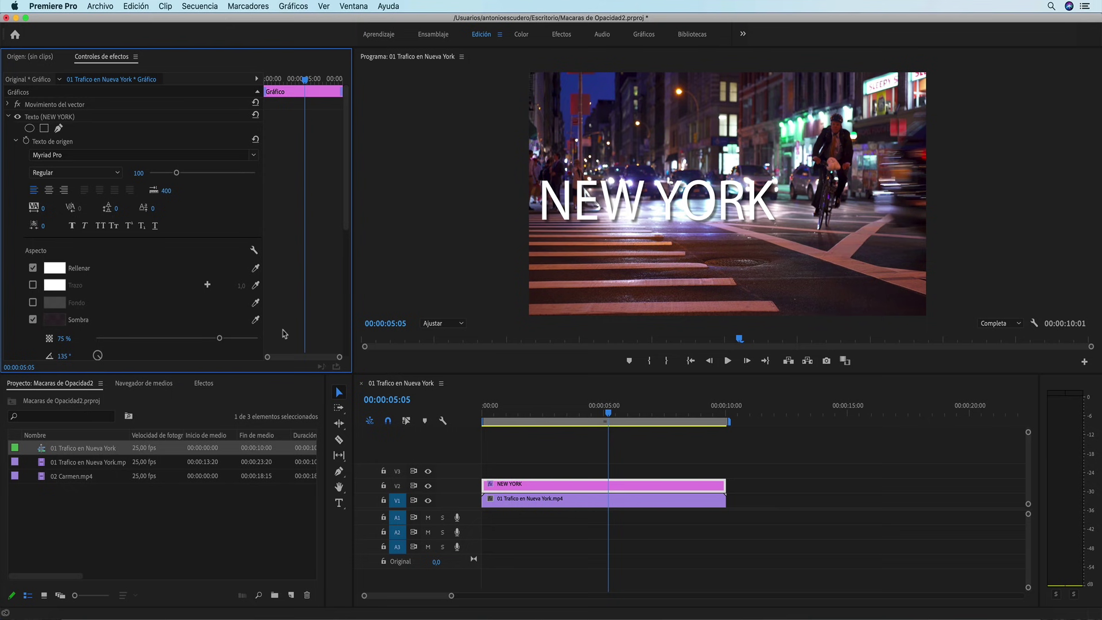
{"action": "left_click_drag", "start_coordinate": [219, 338], "coordinate": [273, 342]}
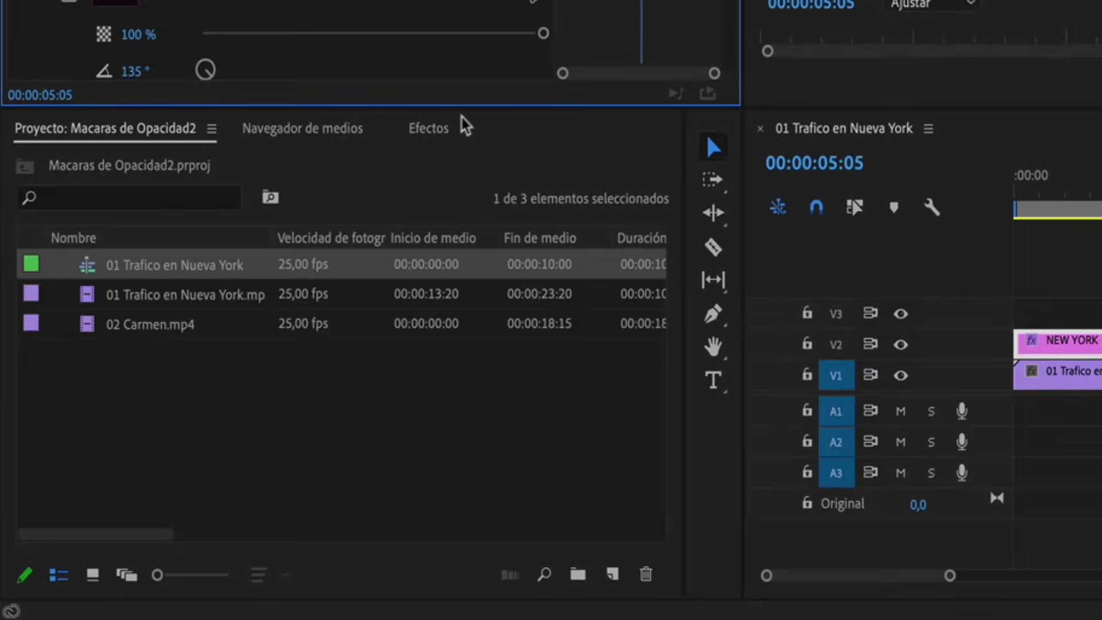
- Apply Desenfoque gaussiano, found by searching 'desenfoque', to the NEW YORK title clip
{"action": "left_click", "coordinate": [207, 384]}
{"action": "left_click", "coordinate": [65, 115]}
{"action": "type", "text": "dese"}
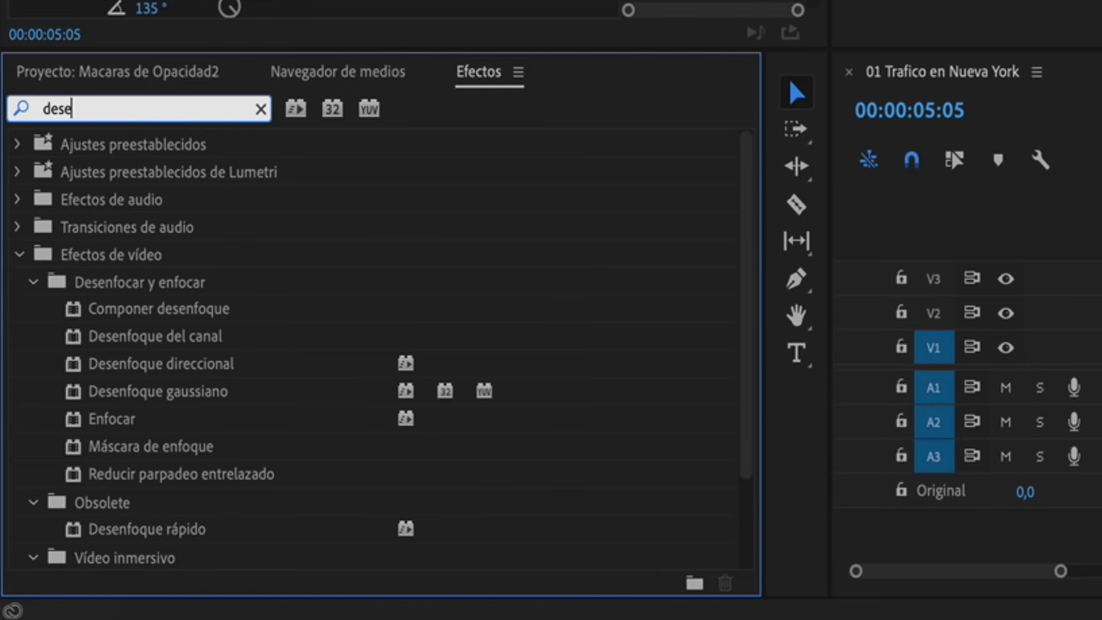
{"action": "type", "text": "nfoque"}
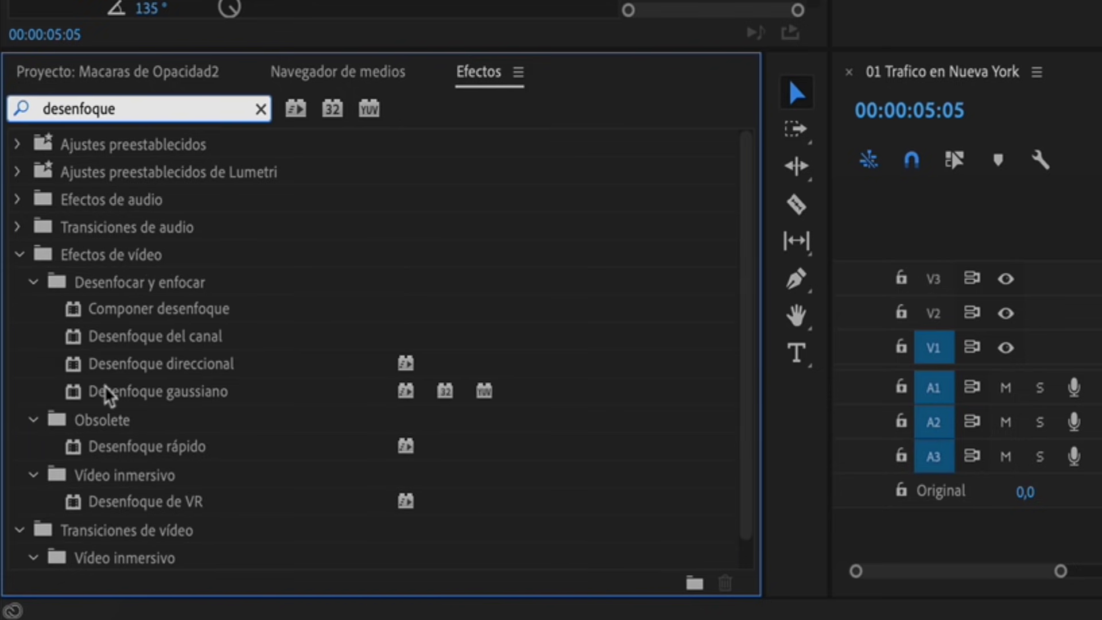
{"action": "left_click", "coordinate": [106, 396]}
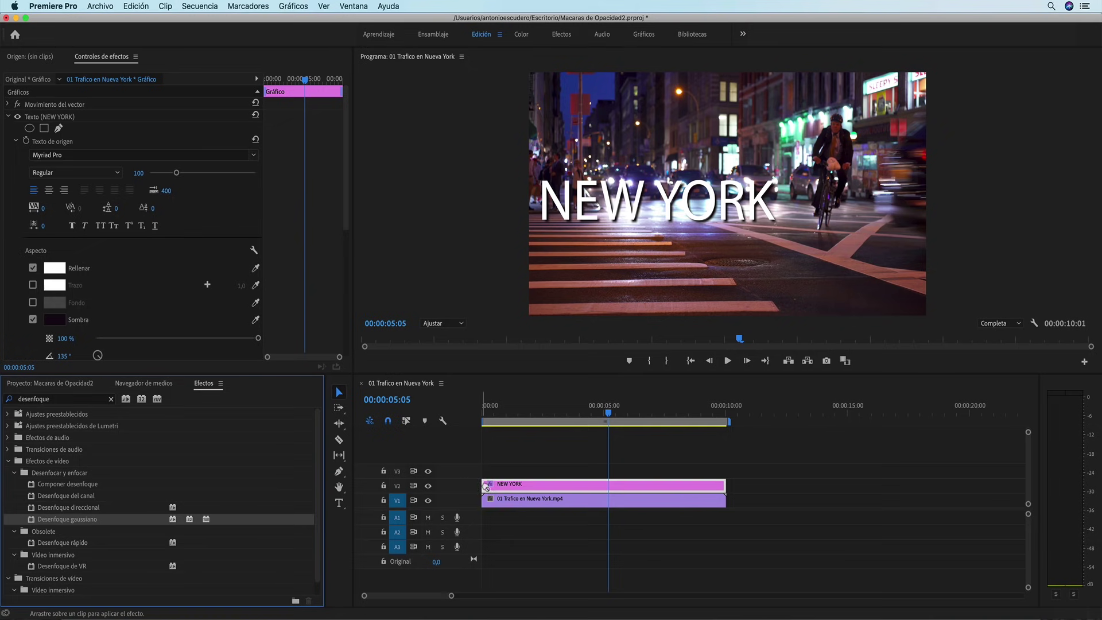
{"action": "left_click_drag", "start_coordinate": [486, 486], "coordinate": [488, 486]}
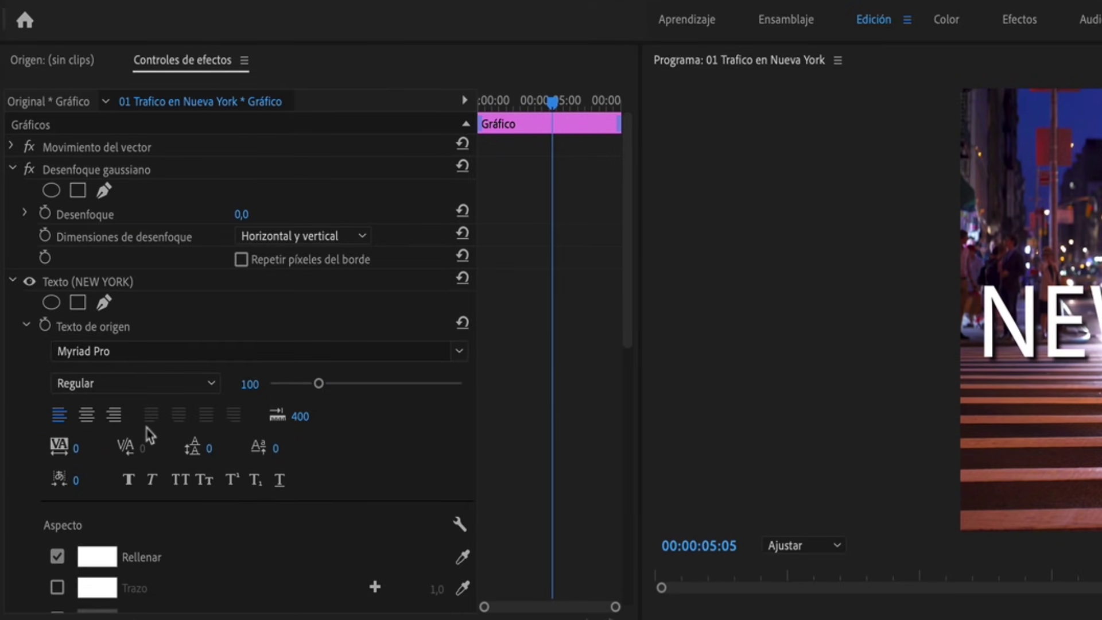
- Collapse the text properties and move the playhead back to an earlier frame
{"action": "left_click", "coordinate": [30, 282]}
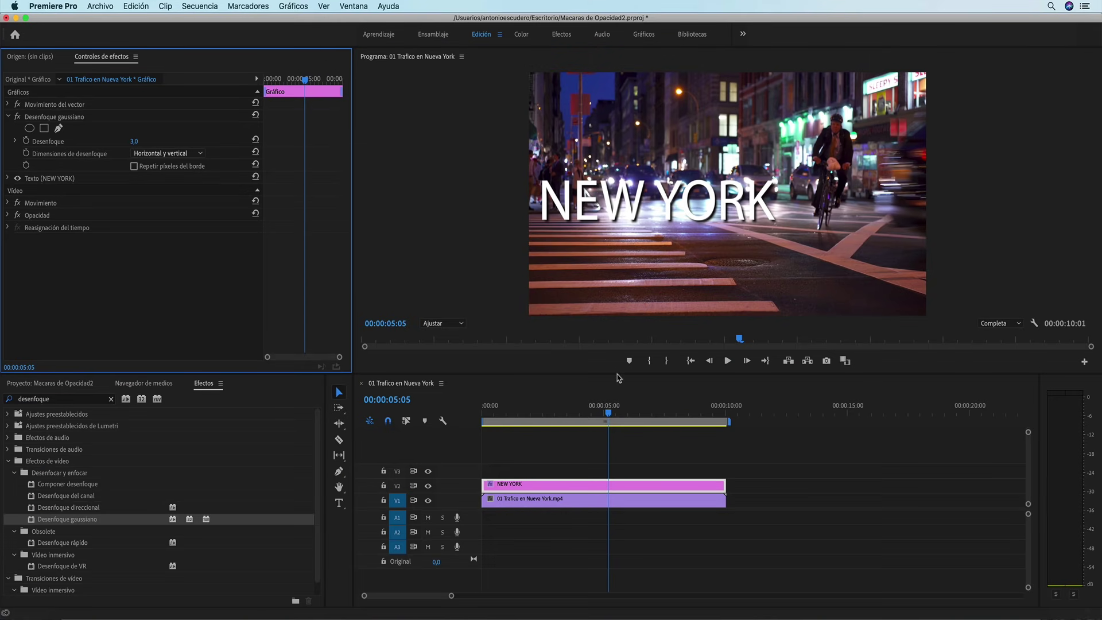
{"action": "left_click", "coordinate": [609, 413]}
{"action": "left_click_drag", "start_coordinate": [609, 414], "coordinate": [600, 421]}
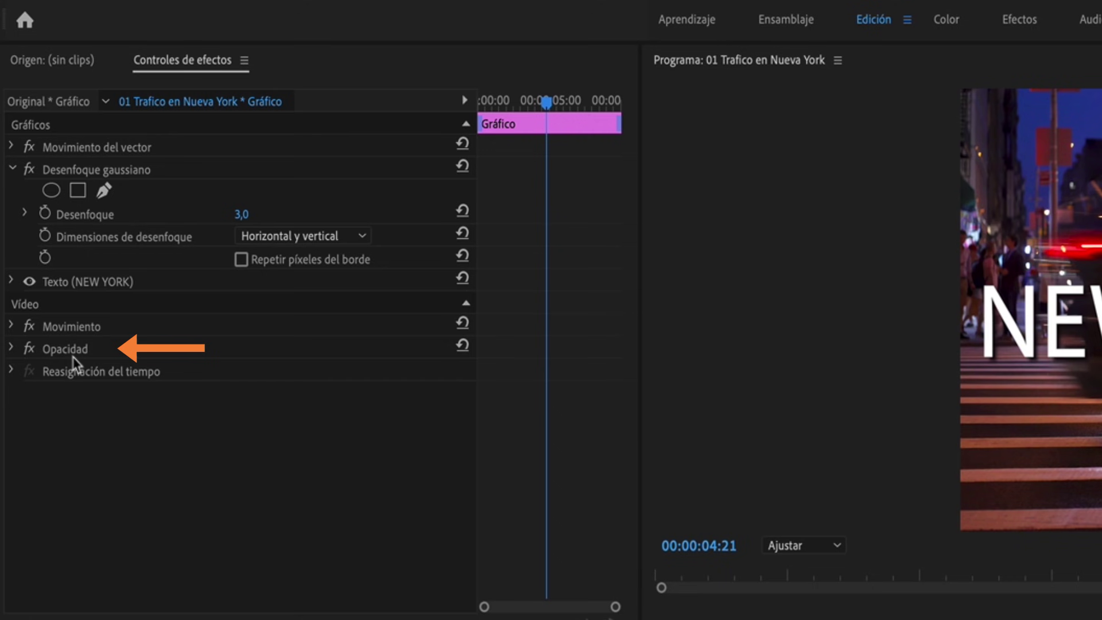
- Add an elliptical Opacidad mask to the NEW YORK title and select Máscara (1) to show its outline
{"action": "left_click", "coordinate": [11, 348]}
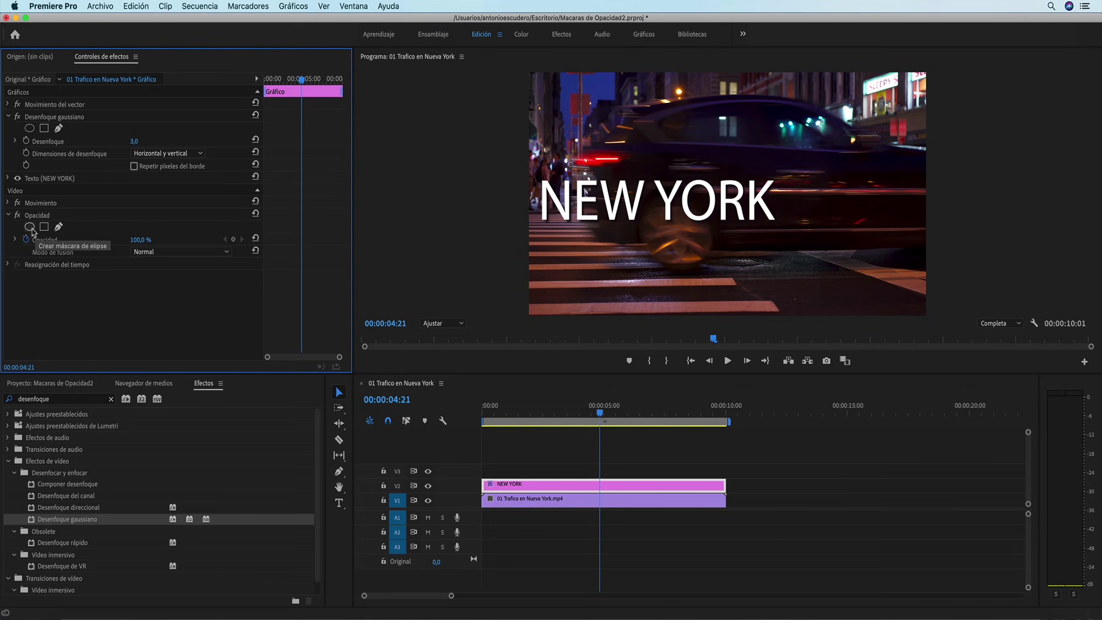
{"action": "left_click", "coordinate": [30, 227]}
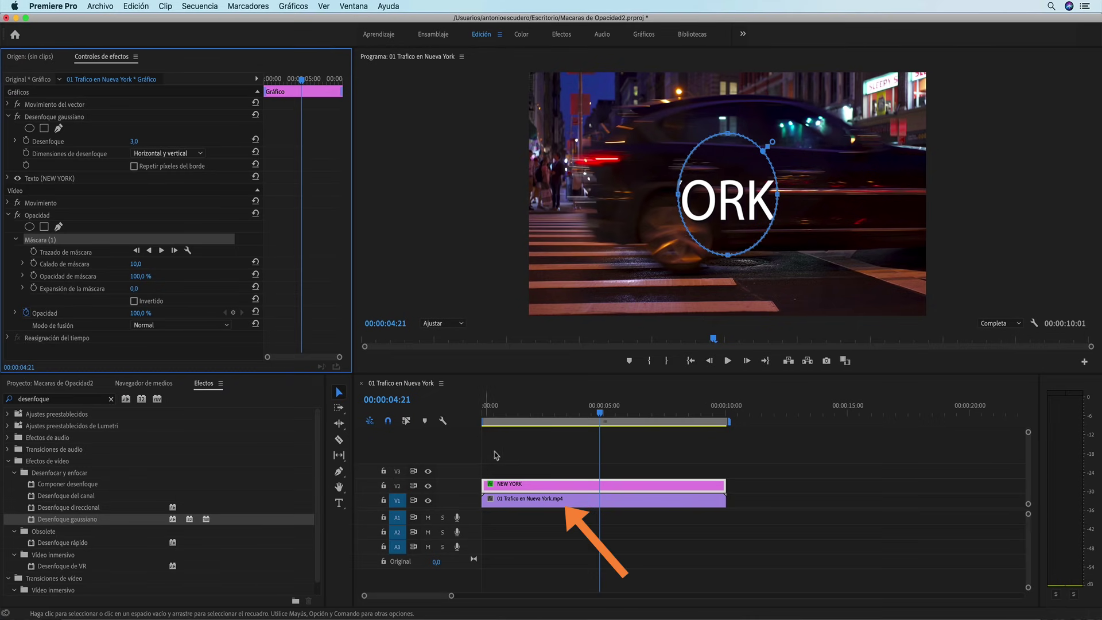
{"action": "left_click", "coordinate": [545, 503]}
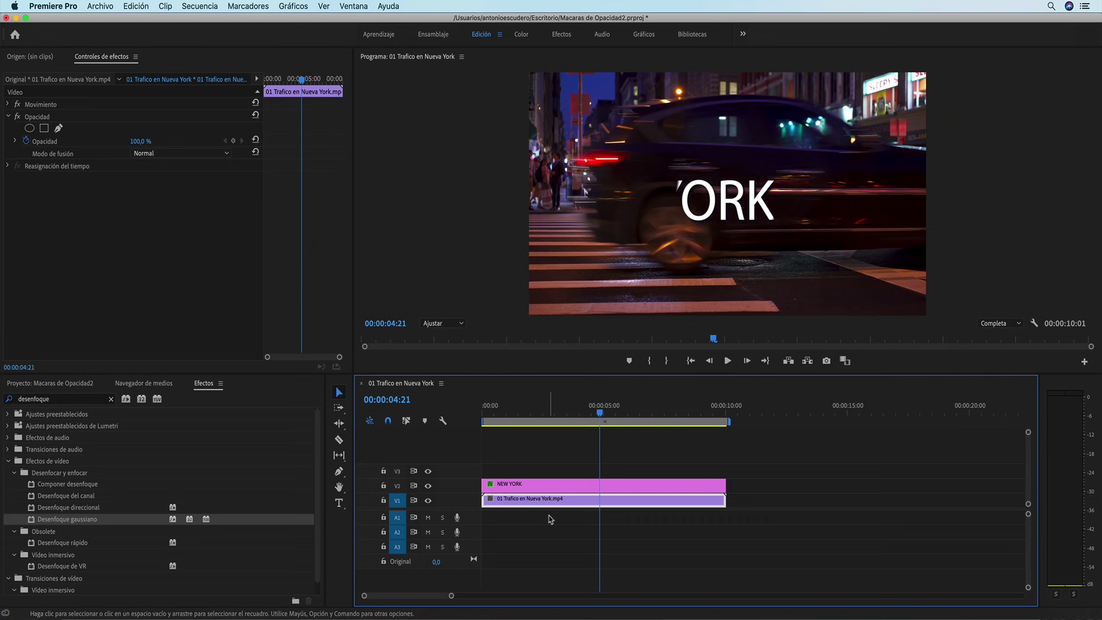
{"action": "left_click", "coordinate": [571, 488]}
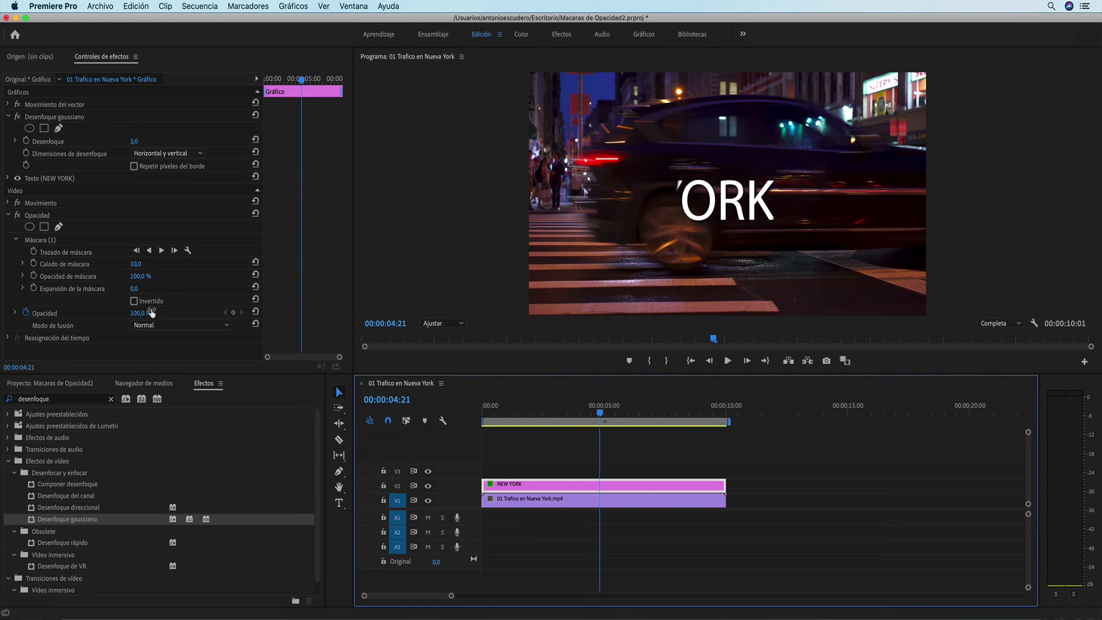
{"action": "left_click", "coordinate": [39, 241]}
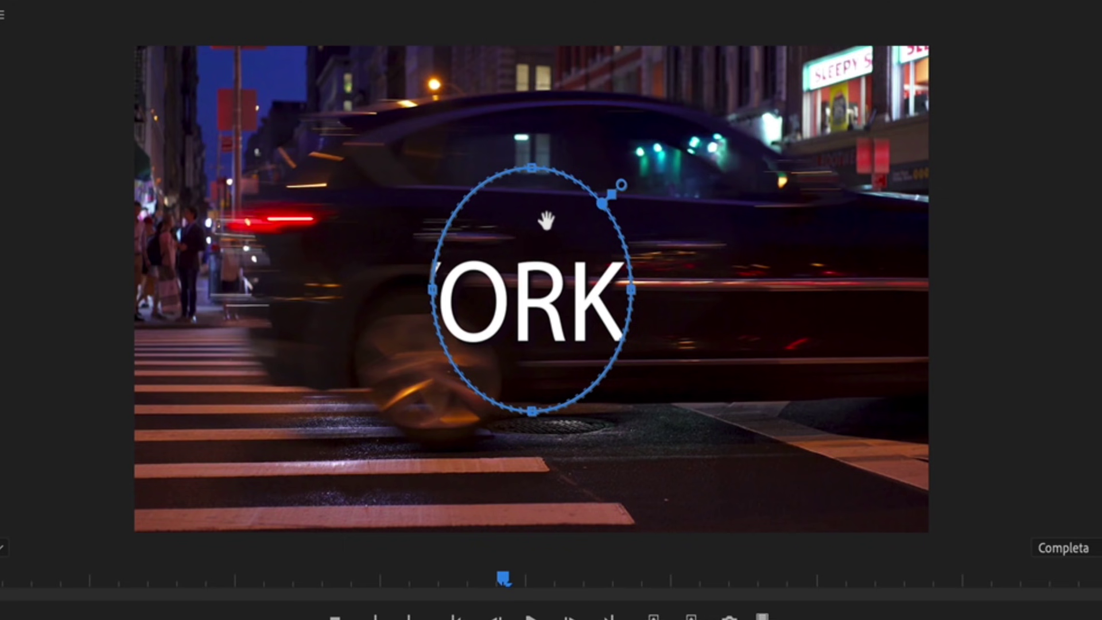
- Drag the mask ellipse left over the title, toggling Invertido on and off, to reveal YOR
{"action": "mouse_move", "coordinate": [546, 220]}
{"action": "left_mouse_down"}
{"action": "mouse_move", "coordinate": [551, 343]}
{"action": "mouse_move", "coordinate": [400, 299]}
{"action": "mouse_move", "coordinate": [494, 232]}
{"action": "left_mouse_up"}
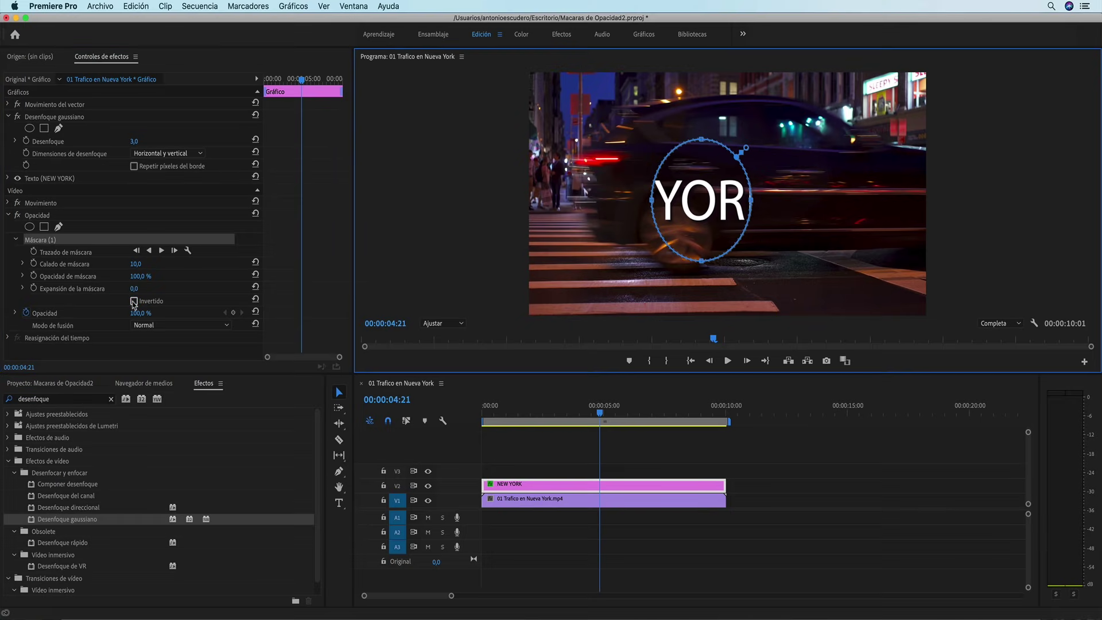
{"action": "left_click", "coordinate": [241, 505]}
{"action": "mouse_move", "coordinate": [675, 194]}
{"action": "left_mouse_down"}
{"action": "mouse_move", "coordinate": [811, 196]}
{"action": "mouse_move", "coordinate": [505, 201]}
{"action": "mouse_move", "coordinate": [669, 196]}
{"action": "left_mouse_up"}
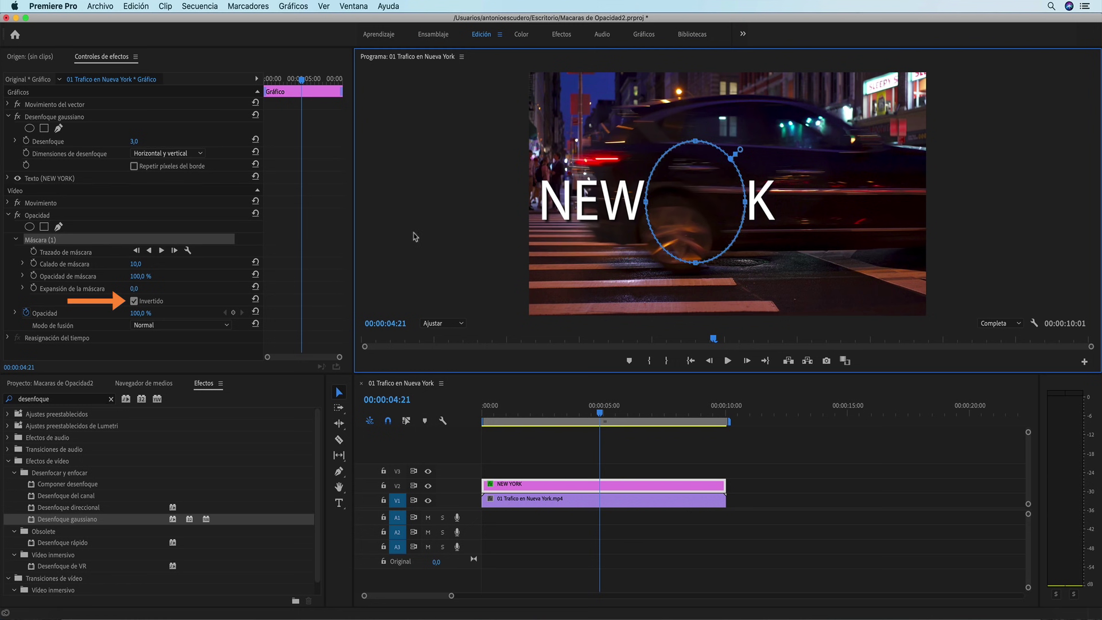
{"action": "left_click", "coordinate": [135, 302]}
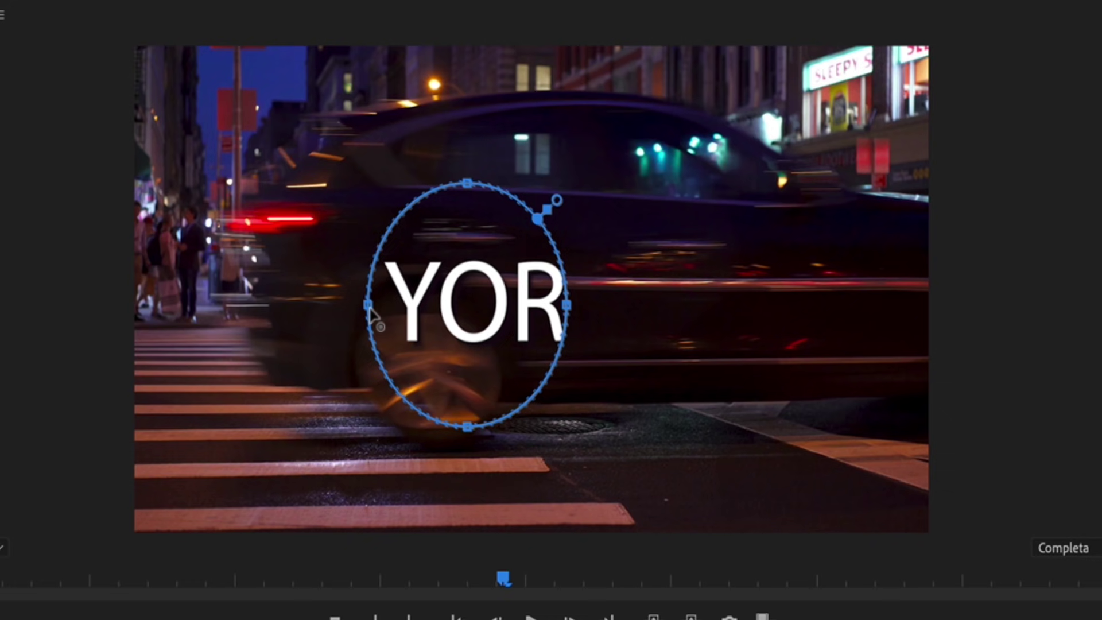
- Resize the mask back around YOR and drag its feather handle out to 151,3
{"action": "left_click_drag", "start_coordinate": [369, 308], "coordinate": [118, 275]}
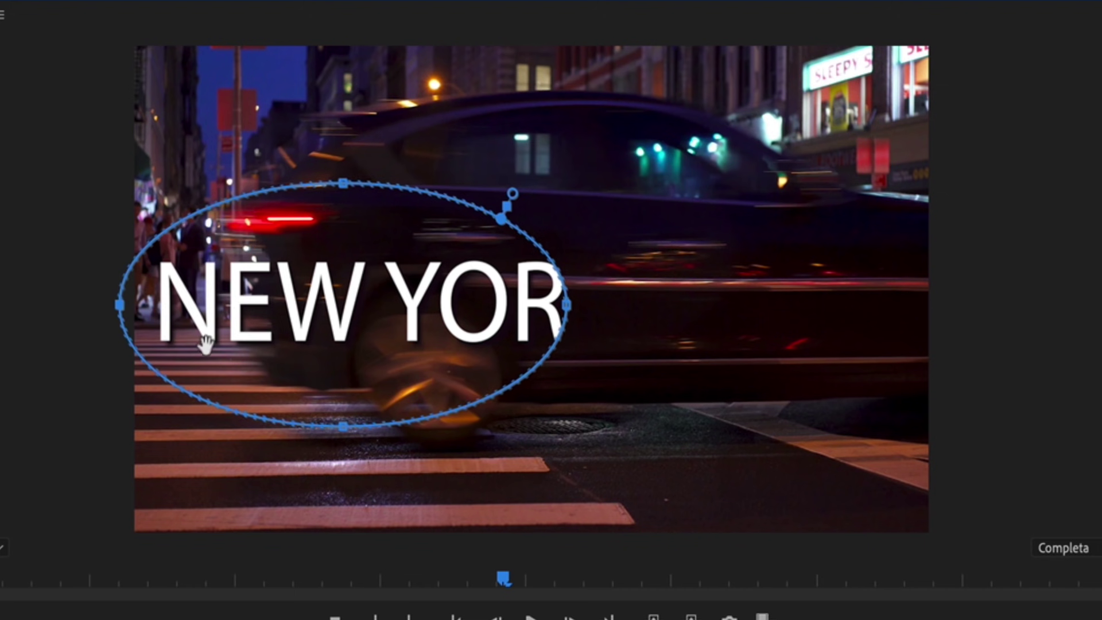
{"action": "mouse_move", "coordinate": [120, 304]}
{"action": "left_mouse_down"}
{"action": "mouse_move", "coordinate": [373, 293]}
{"action": "mouse_move", "coordinate": [365, 289]}
{"action": "left_mouse_up"}
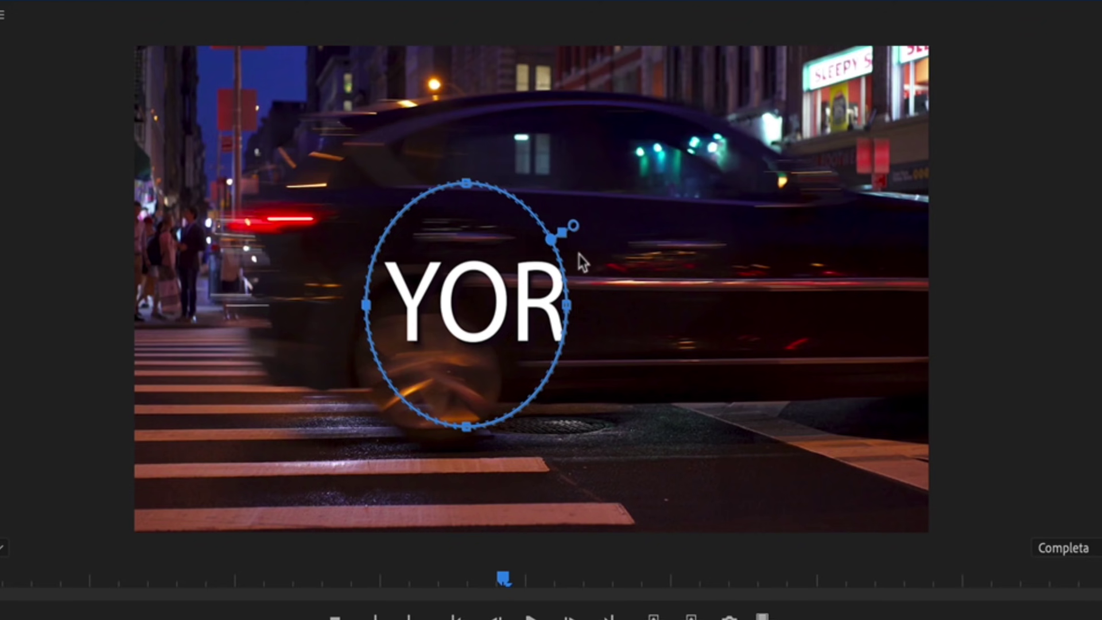
{"action": "mouse_move", "coordinate": [562, 232]}
{"action": "left_mouse_down"}
{"action": "mouse_move", "coordinate": [590, 223]}
{"action": "mouse_move", "coordinate": [512, 273]}
{"action": "mouse_move", "coordinate": [631, 207]}
{"action": "mouse_move", "coordinate": [660, 172]}
{"action": "left_mouse_up"}
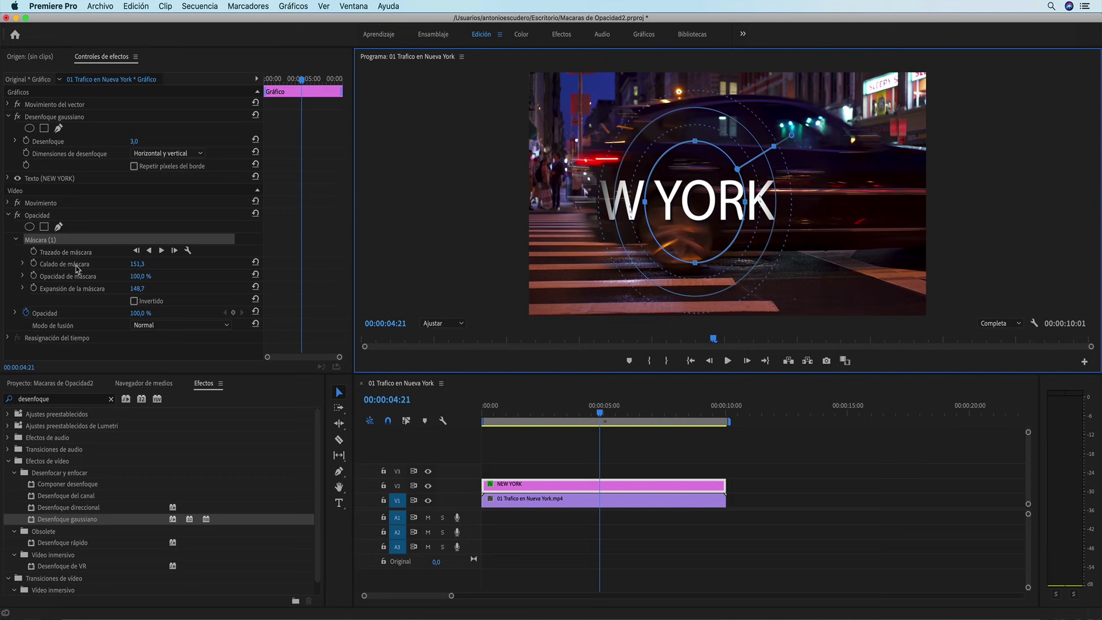
- Set the mask feather to 0,0 and lower the mask opacity to dim YOR
{"action": "mouse_move", "coordinate": [141, 264]}
{"action": "left_mouse_down"}
{"action": "mouse_move", "coordinate": [74, 288]}
{"action": "mouse_move", "coordinate": [114, 288]}
{"action": "left_mouse_up"}
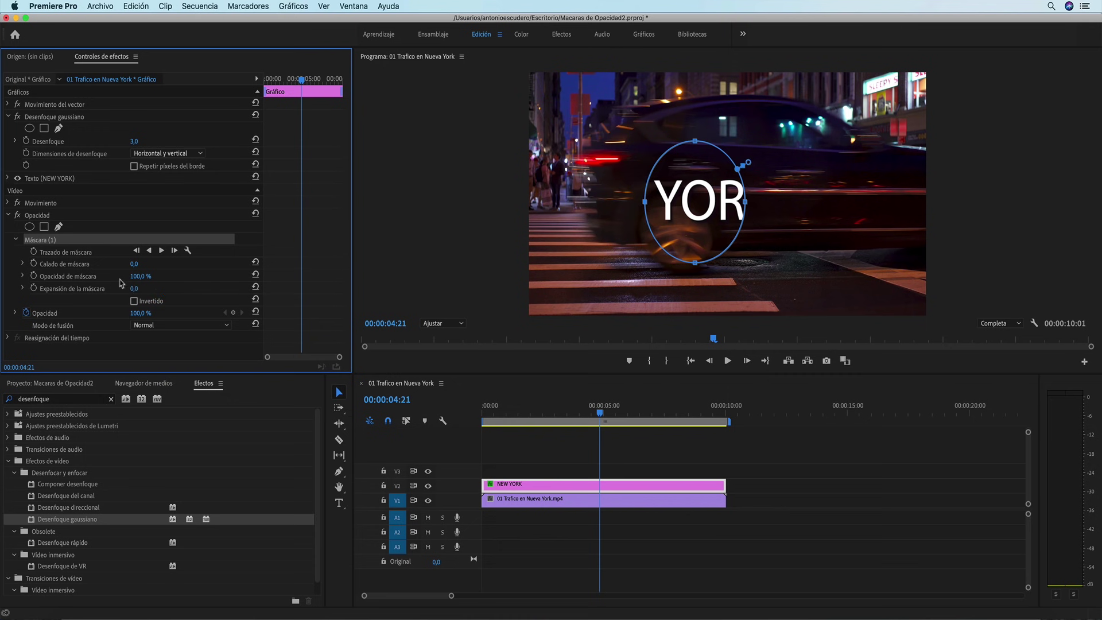
{"action": "mouse_move", "coordinate": [140, 276]}
{"action": "left_mouse_down"}
{"action": "mouse_move", "coordinate": [98, 276]}
{"action": "mouse_move", "coordinate": [166, 279]}
{"action": "left_mouse_up"}
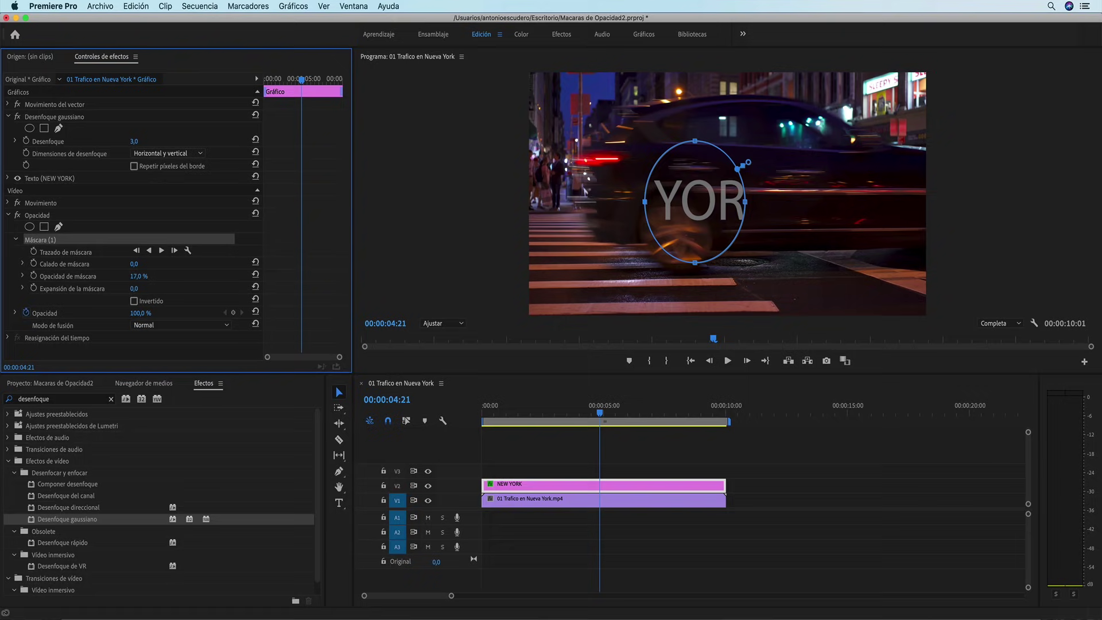
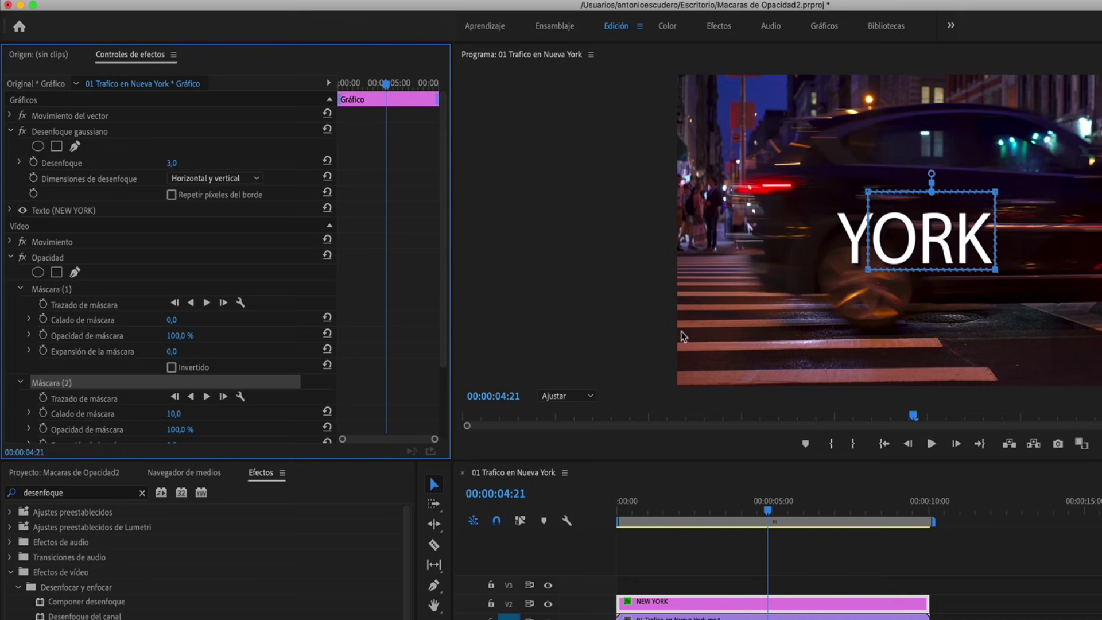
- Move the mask from YORK over to NEW and narrow it so only the E shows
{"action": "left_click_drag", "start_coordinate": [906, 239], "coordinate": [727, 248]}
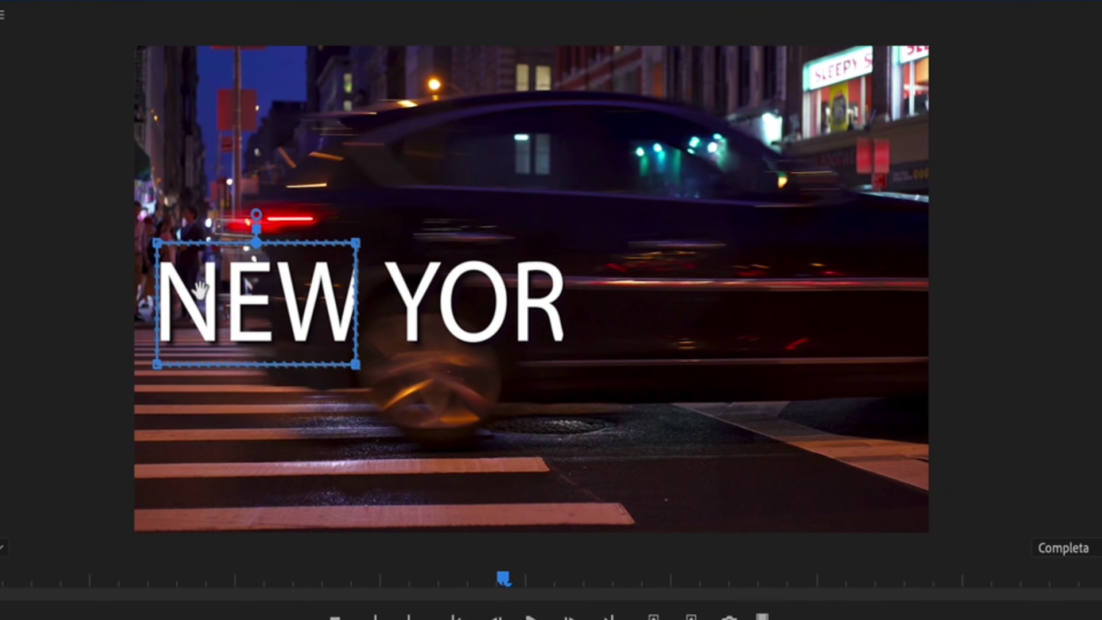
{"action": "left_click_drag", "start_coordinate": [157, 243], "coordinate": [229, 248]}
{"action": "left_click_drag", "start_coordinate": [156, 364], "coordinate": [223, 363]}
{"action": "left_click_drag", "start_coordinate": [356, 242], "coordinate": [273, 247]}
{"action": "left_click_drag", "start_coordinate": [356, 365], "coordinate": [293, 371]}
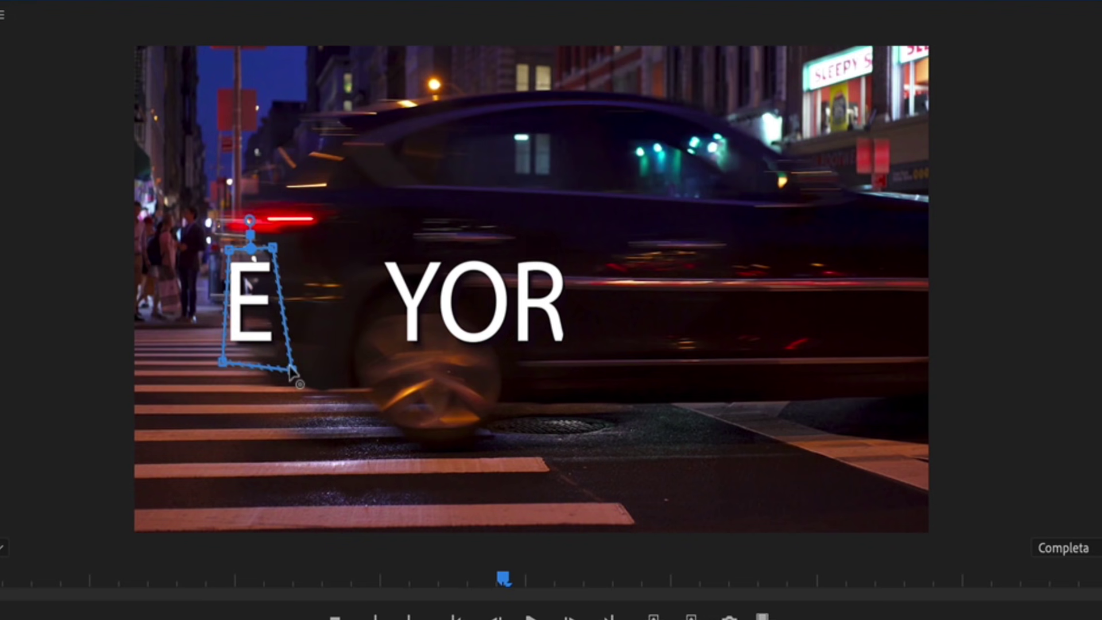
{"action": "mouse_move", "coordinate": [251, 233]}
{"action": "left_mouse_down"}
{"action": "mouse_move", "coordinate": [247, 140]}
{"action": "mouse_move", "coordinate": [248, 242]}
{"action": "left_mouse_up"}
- Add vertices on the mask's top and right edges, pulling one to reshape the mask
{"action": "left_click", "coordinate": [250, 247]}
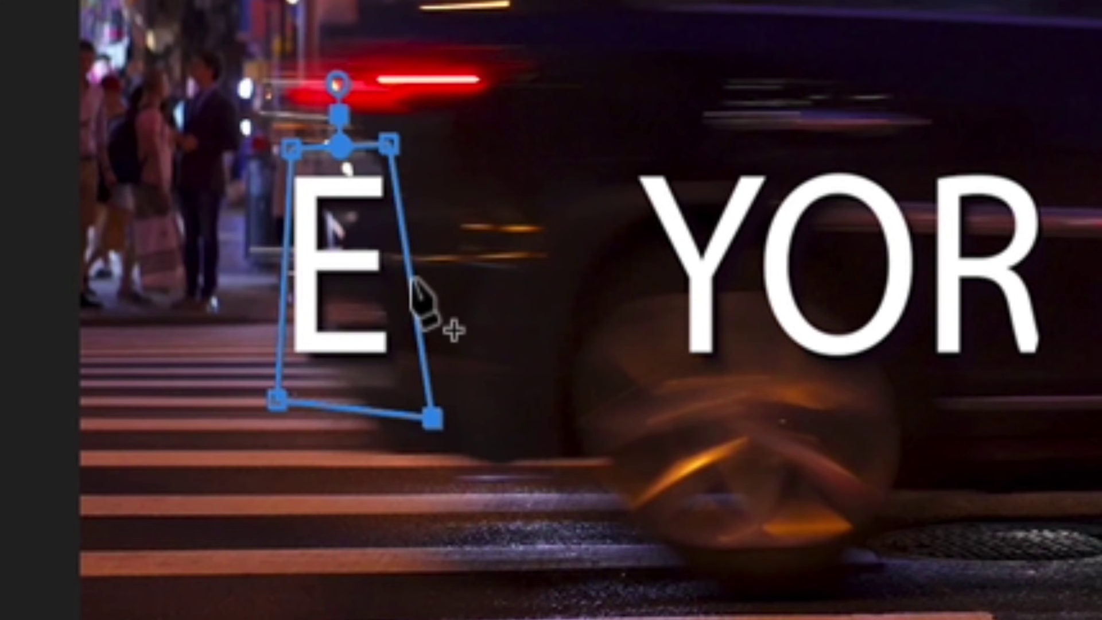
{"action": "left_click", "coordinate": [409, 281]}
{"action": "mouse_move", "coordinate": [410, 282]}
{"action": "left_mouse_down"}
{"action": "mouse_move", "coordinate": [771, 611]}
{"action": "mouse_move", "coordinate": [610, 275]}
{"action": "left_mouse_up"}
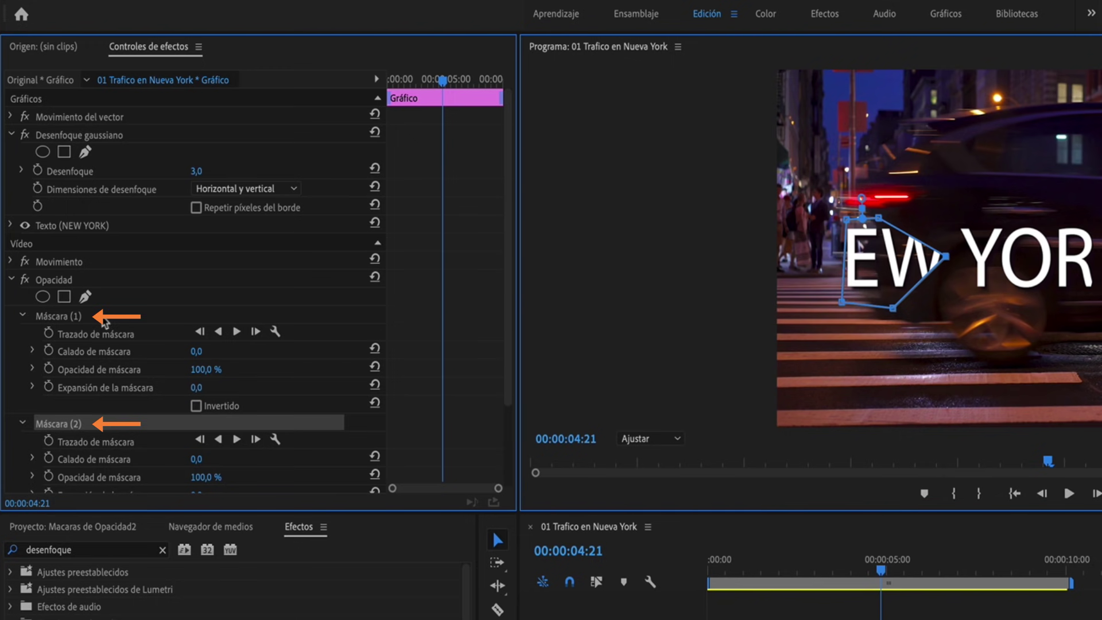
- Delete the ellipse Máscara (1) and Máscara (2) from the title
{"action": "left_click", "coordinate": [103, 319]}
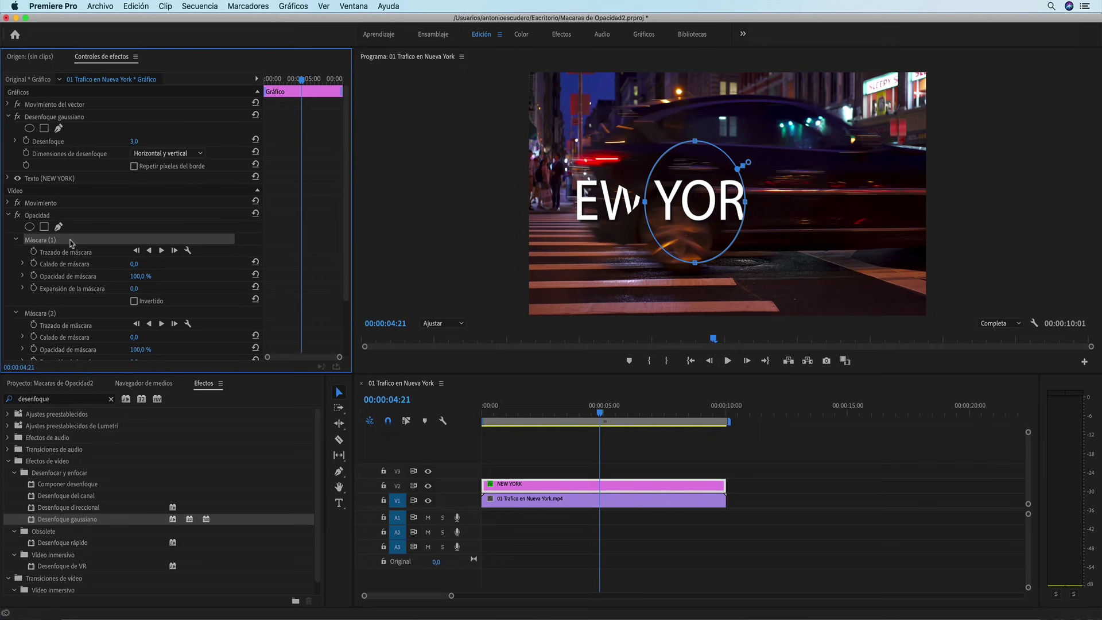
{"action": "key", "text": "Delete"}
{"action": "left_click", "coordinate": [71, 240]}
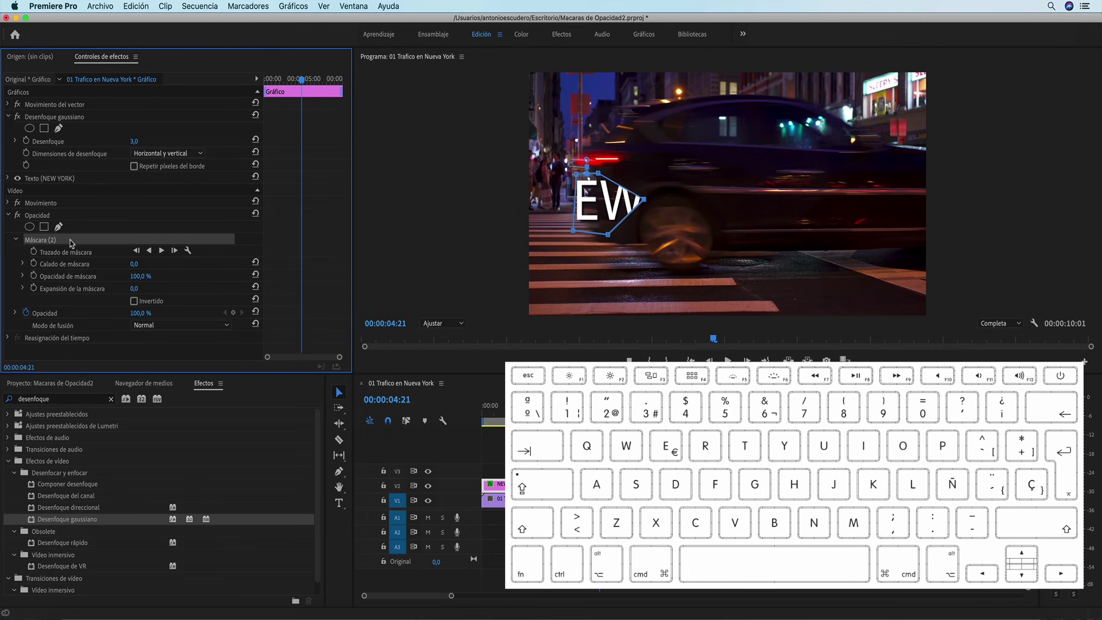
{"action": "key", "text": "Delete"}
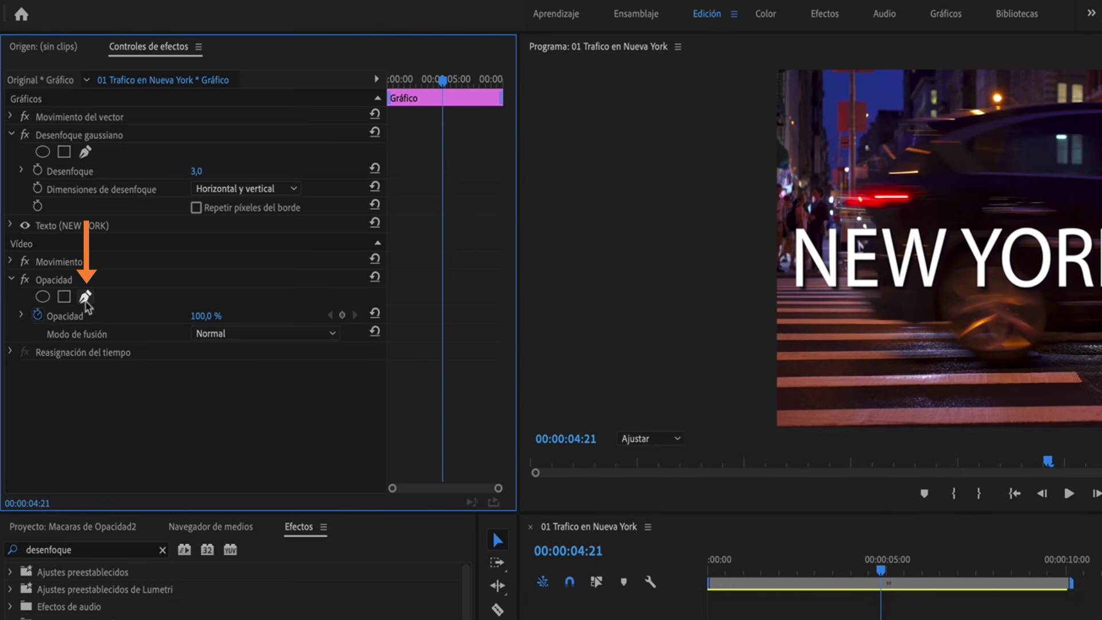
- Start a freeform mask with points above the title along the car roof, undoing a bad curved point
{"action": "left_click", "coordinate": [85, 297]}
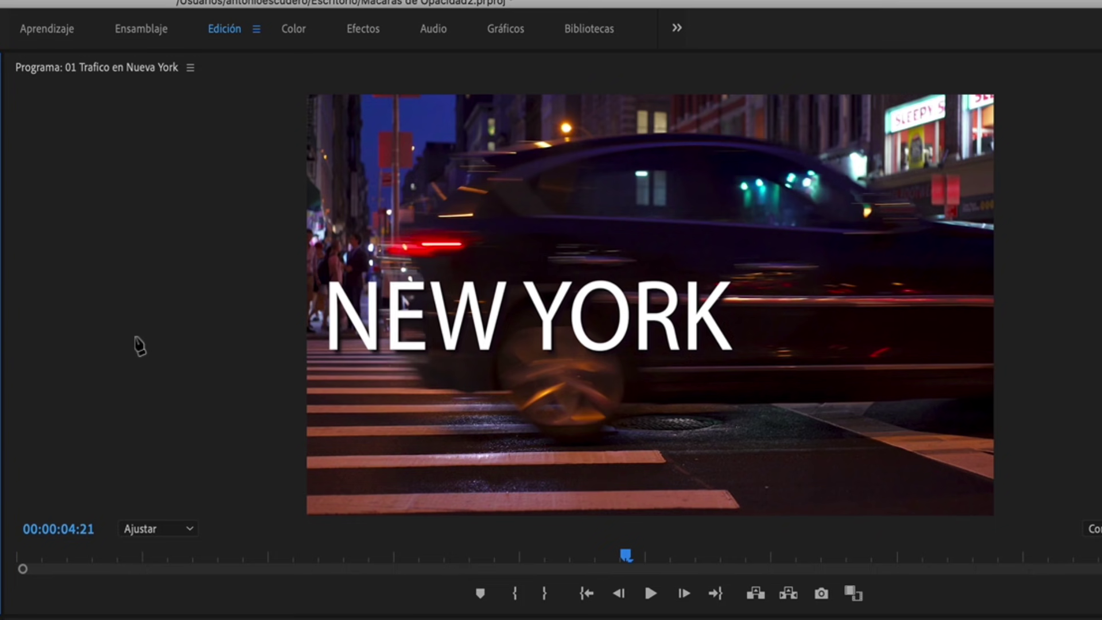
{"action": "left_click", "coordinate": [512, 253]}
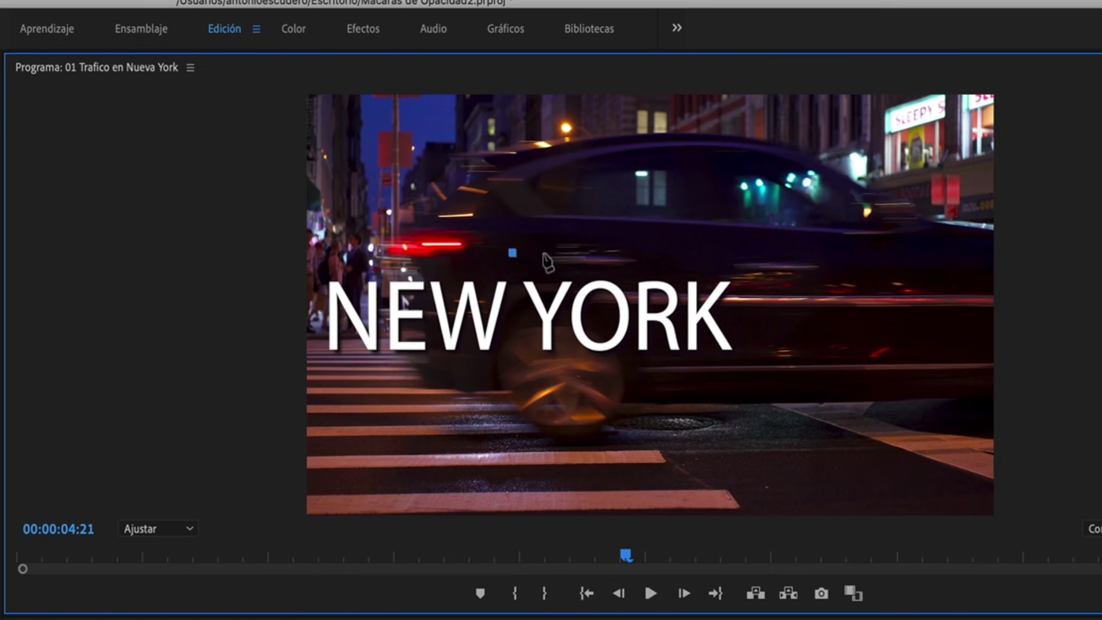
{"action": "left_click", "coordinate": [649, 250]}
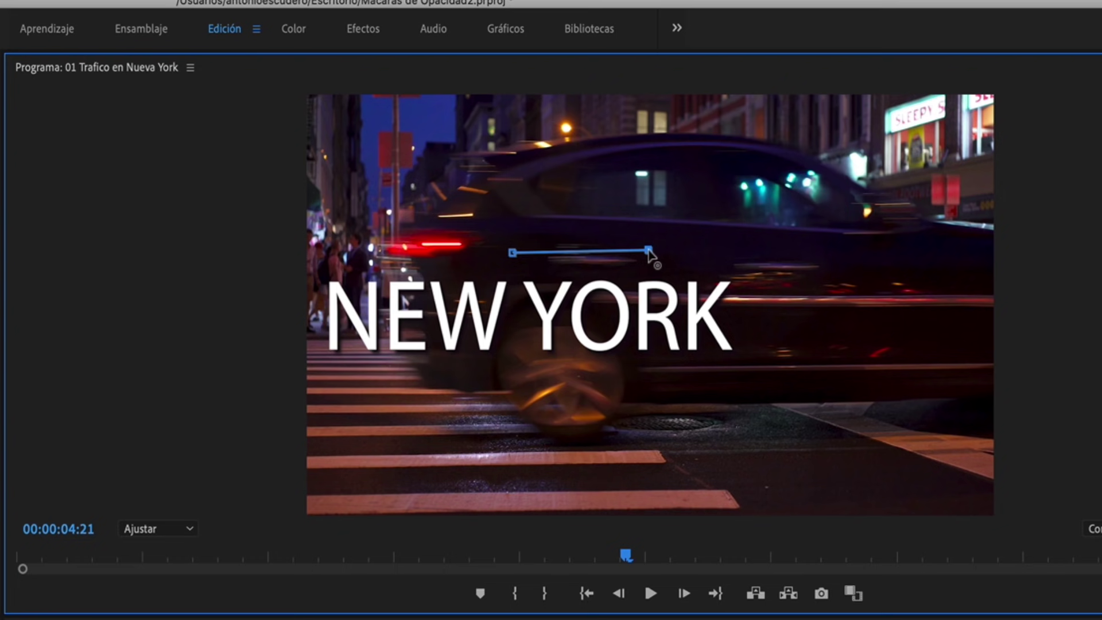
{"action": "left_click", "coordinate": [793, 270]}
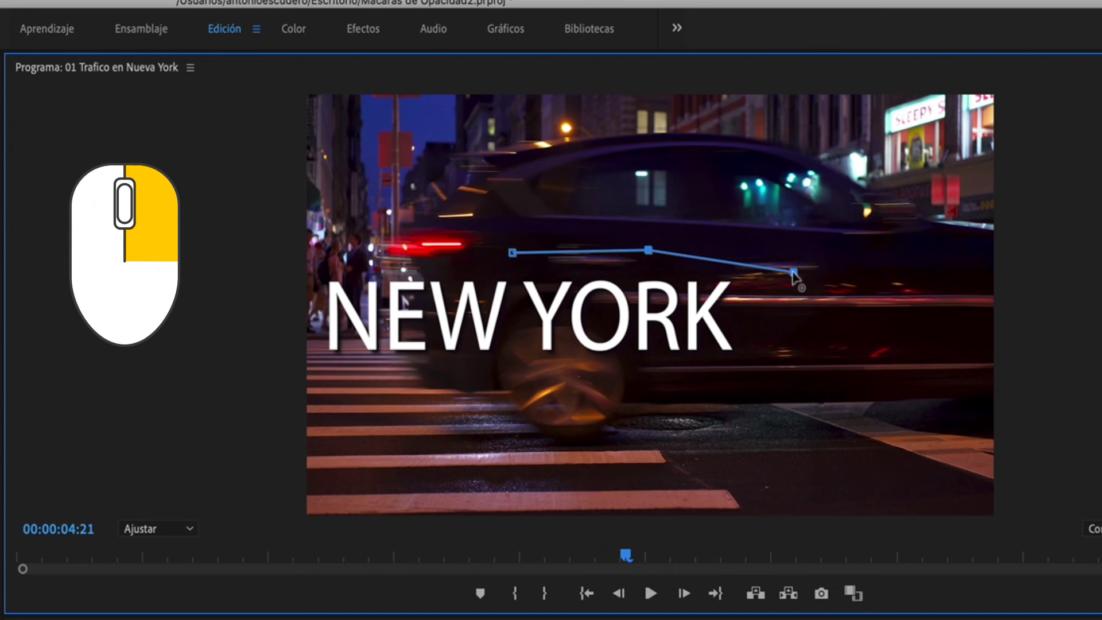
{"action": "left_click_drag", "start_coordinate": [793, 272], "coordinate": [850, 319]}
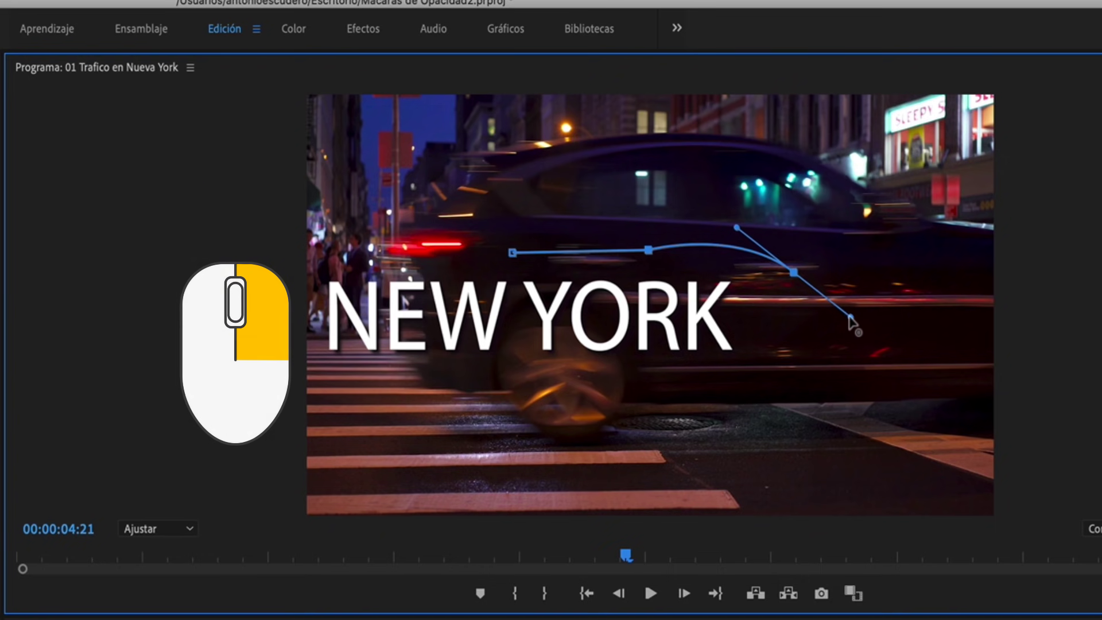
{"action": "mouse_move", "coordinate": [851, 318]}
{"action": "left_mouse_down"}
{"action": "mouse_move", "coordinate": [692, 479]}
{"action": "mouse_move", "coordinate": [843, 396]}
{"action": "mouse_move", "coordinate": [793, 274]}
{"action": "left_mouse_up"}
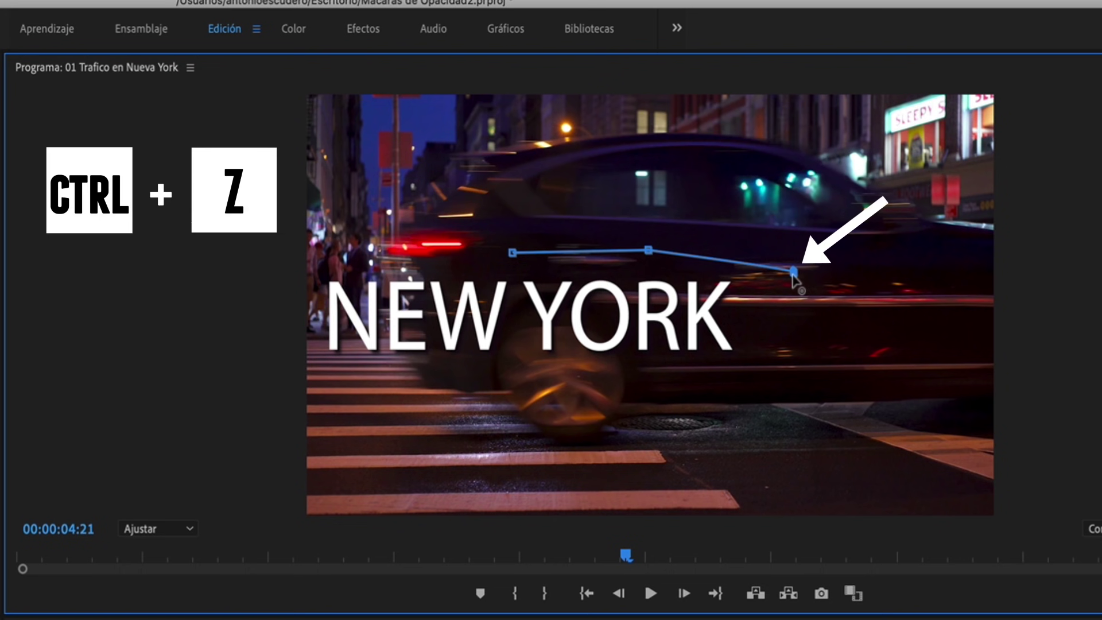
{"action": "key", "text": "ctrl+z"}
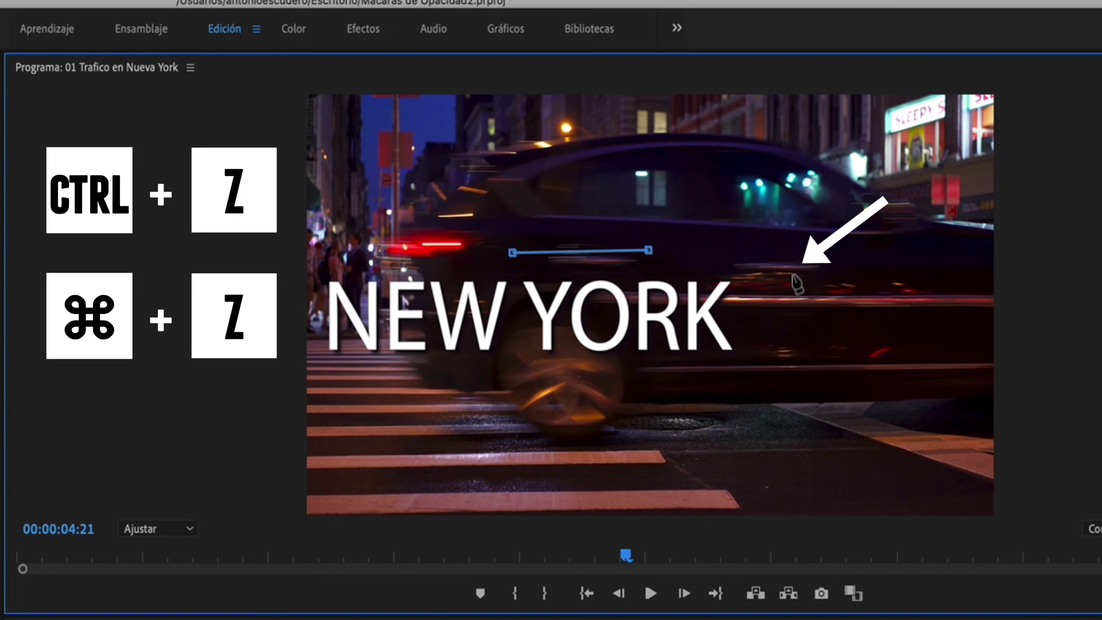
- Continue the mask outline around the NEW YORK title and close it at the first point
{"action": "left_click", "coordinate": [754, 252]}
{"action": "left_click", "coordinate": [767, 387]}
{"action": "left_click", "coordinate": [535, 396]}
{"action": "left_click", "coordinate": [310, 374]}
{"action": "left_click", "coordinate": [313, 241]}
{"action": "left_click", "coordinate": [454, 244]}
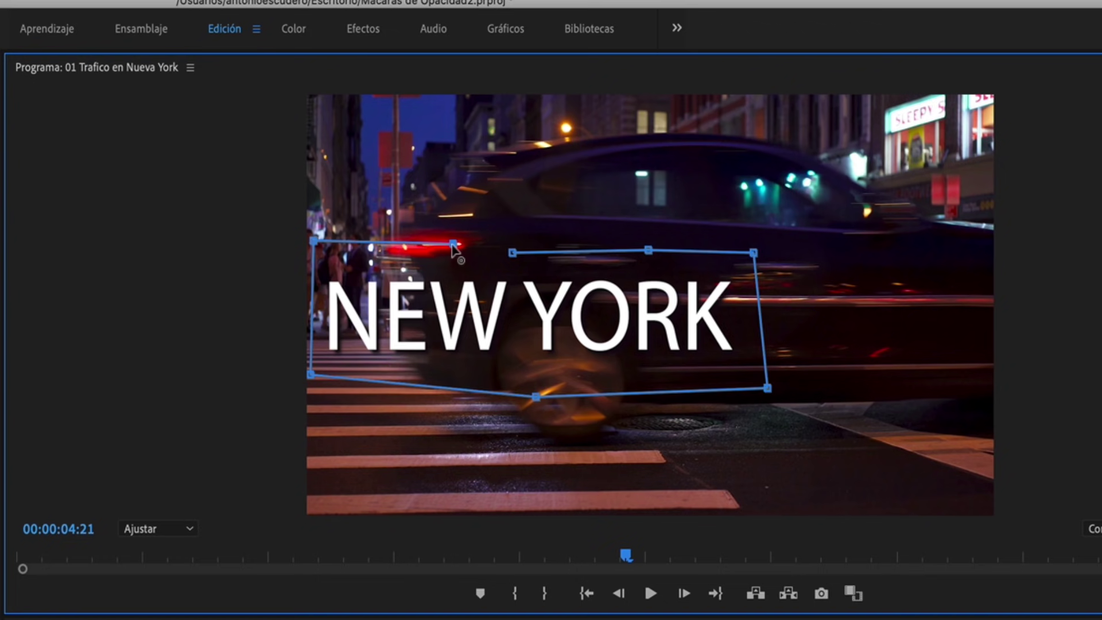
{"action": "left_click", "coordinate": [513, 253]}
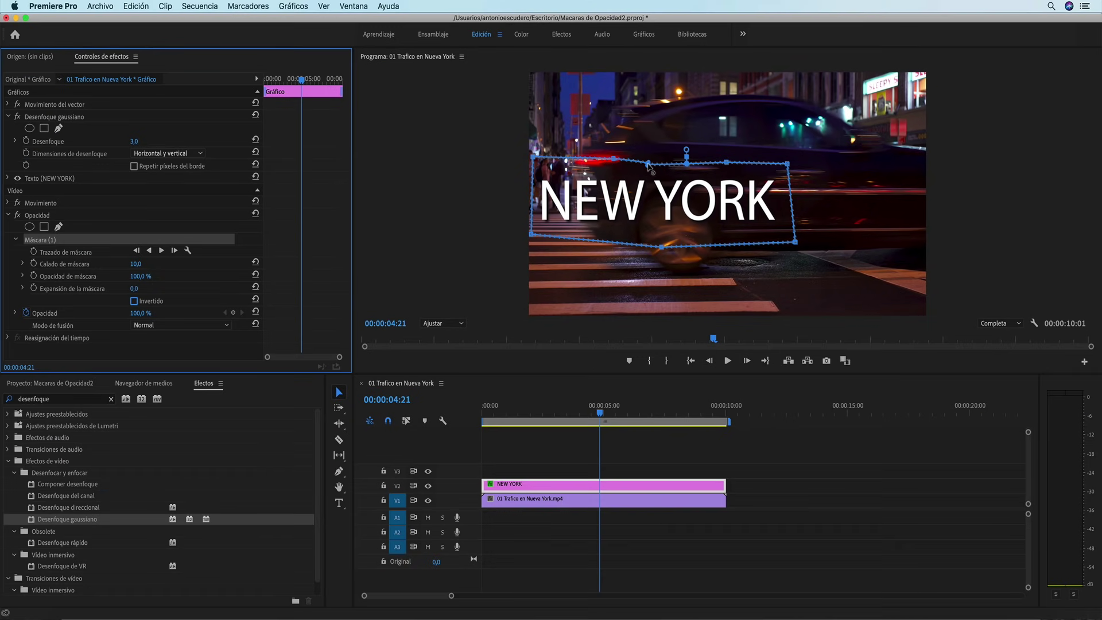
{"action": "left_click", "coordinate": [607, 412]}
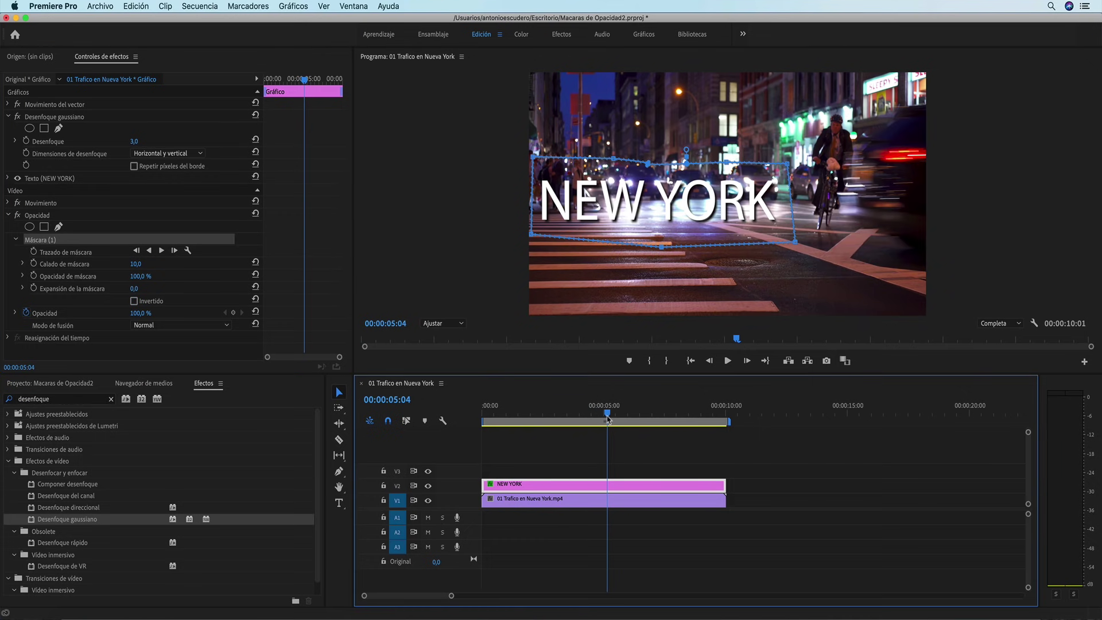
{"action": "left_click_drag", "start_coordinate": [609, 425], "coordinate": [601, 421]}
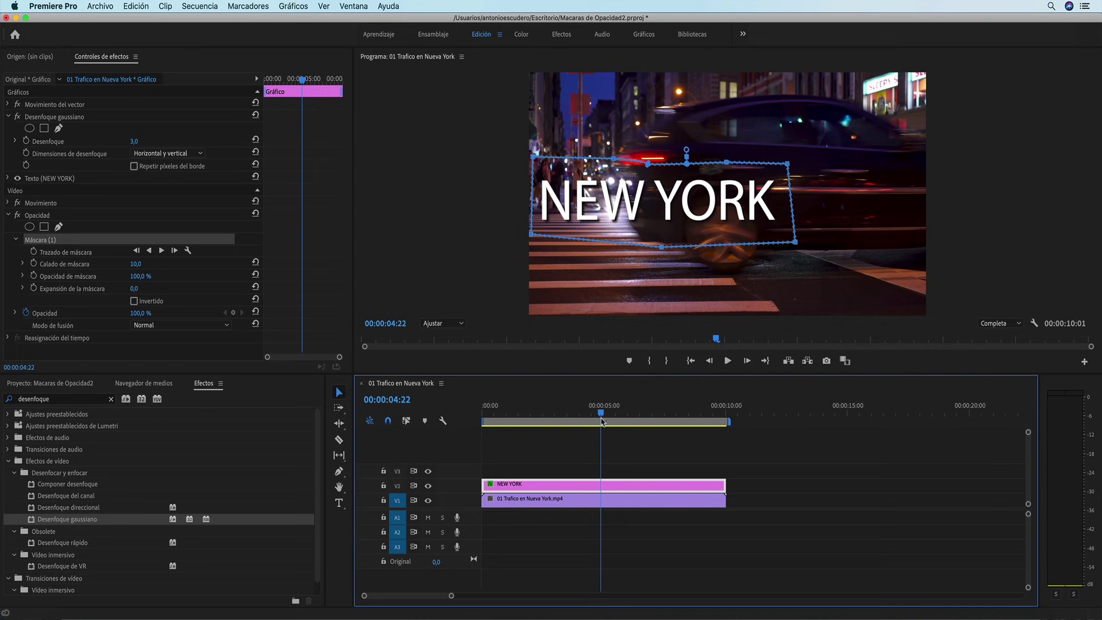
{"action": "left_click_drag", "start_coordinate": [601, 422], "coordinate": [576, 420]}
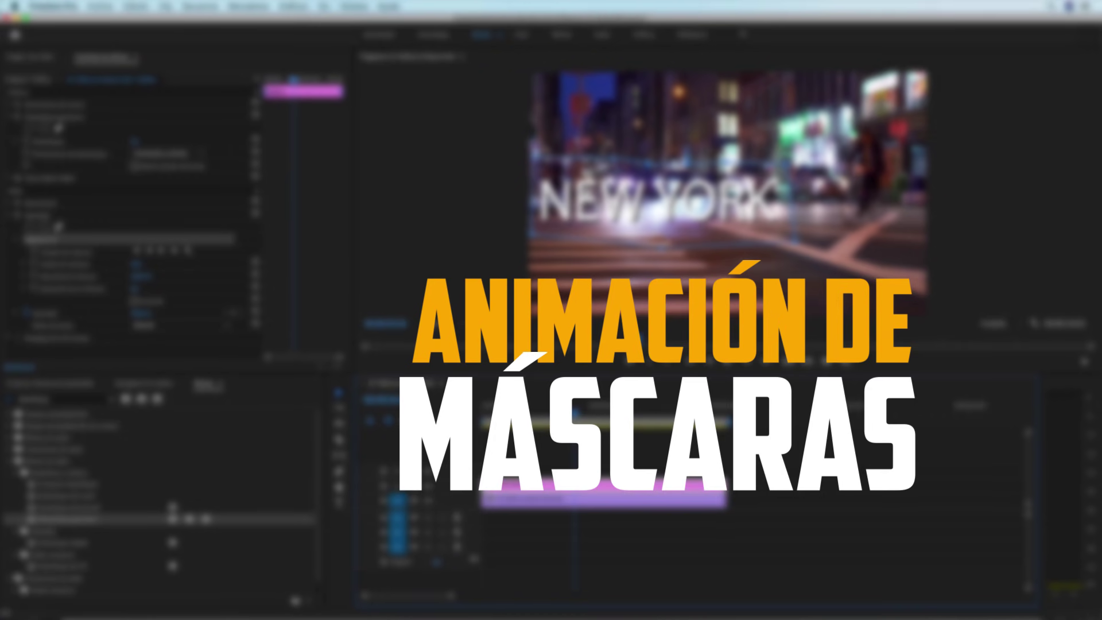
{"action": "left_click_drag", "start_coordinate": [574, 412], "coordinate": [483, 419]}
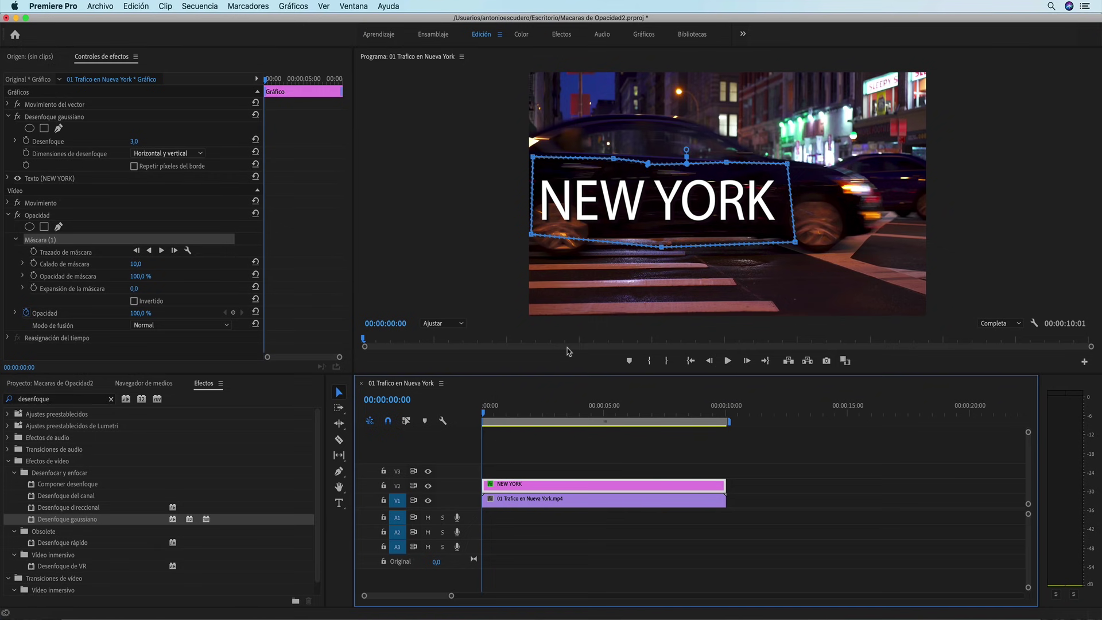
- Slide the mask left off the title and keyframe its path at the first frame
{"action": "left_click_drag", "start_coordinate": [725, 196], "coordinate": [475, 196]}
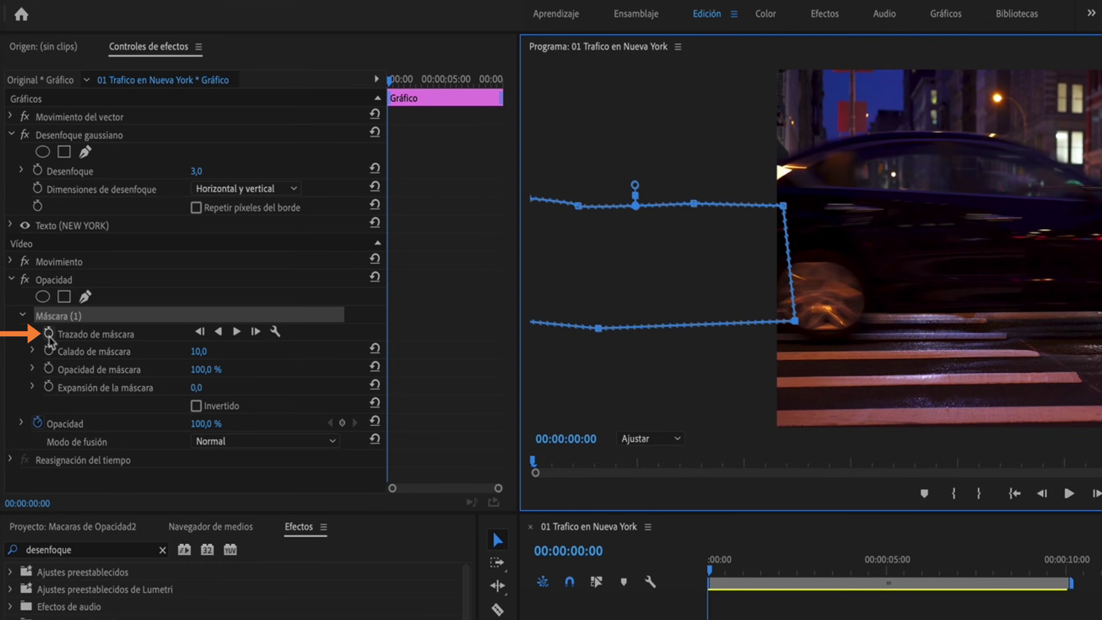
{"action": "left_click", "coordinate": [49, 334]}
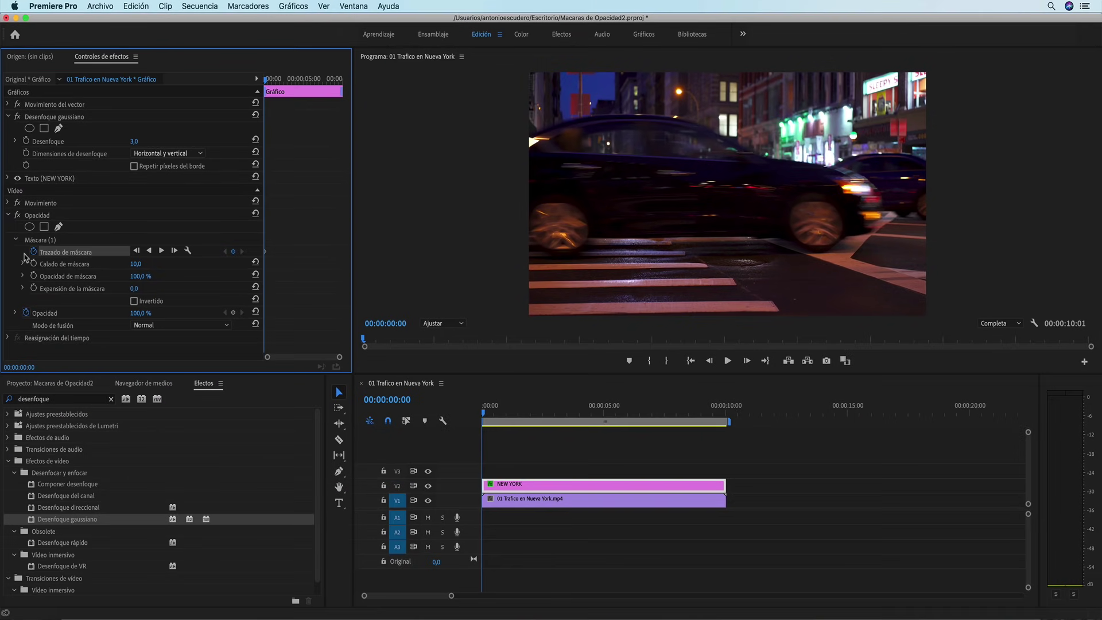
{"action": "left_click_drag", "start_coordinate": [489, 419], "coordinate": [601, 436]}
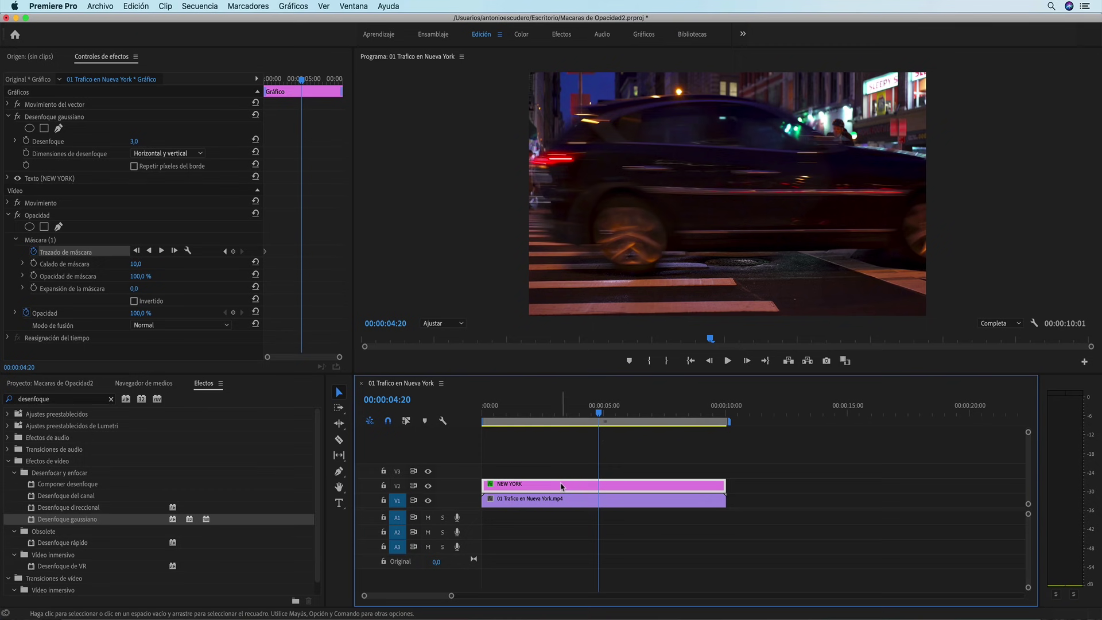
- Add a mask path keyframe at 00:00:04:20 and track the mask forward one frame
{"action": "left_click", "coordinate": [47, 241]}
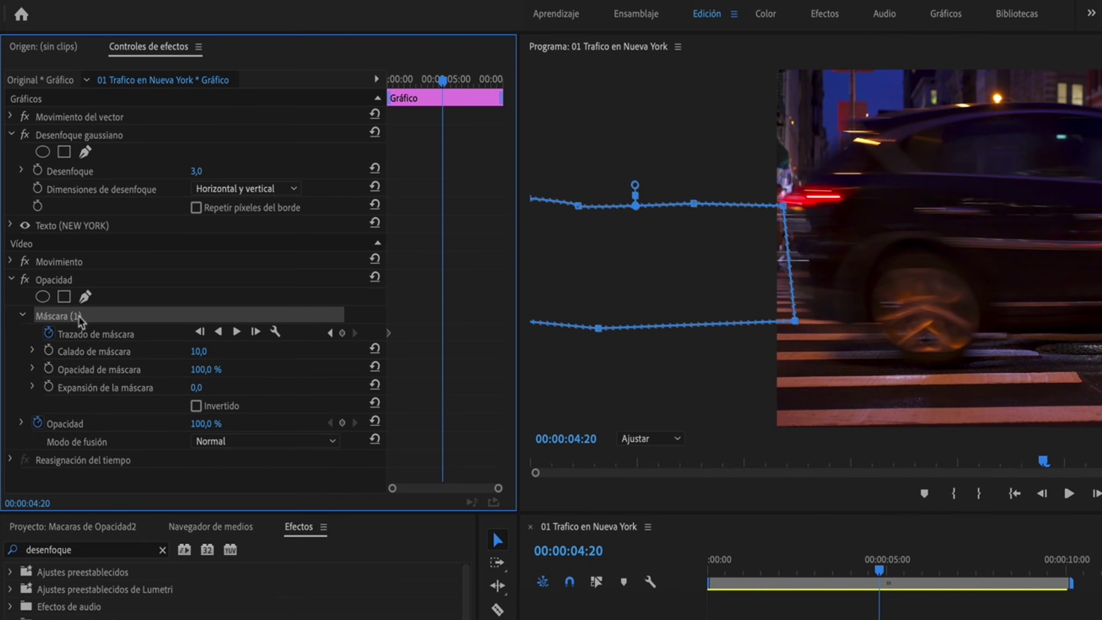
{"action": "left_click", "coordinate": [342, 333]}
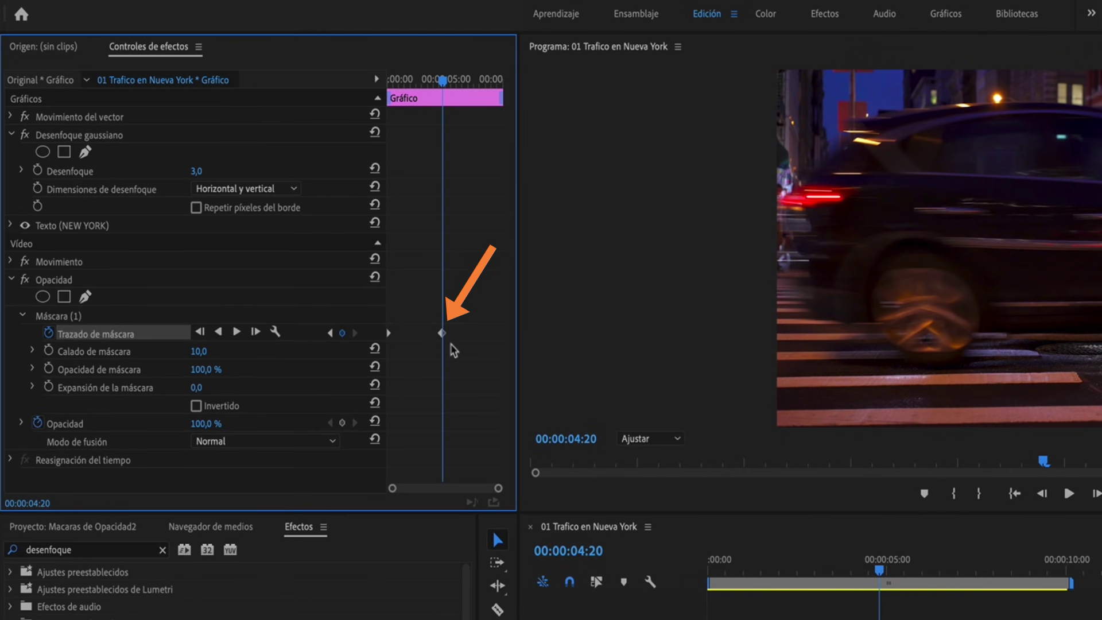
{"action": "left_click", "coordinate": [58, 317]}
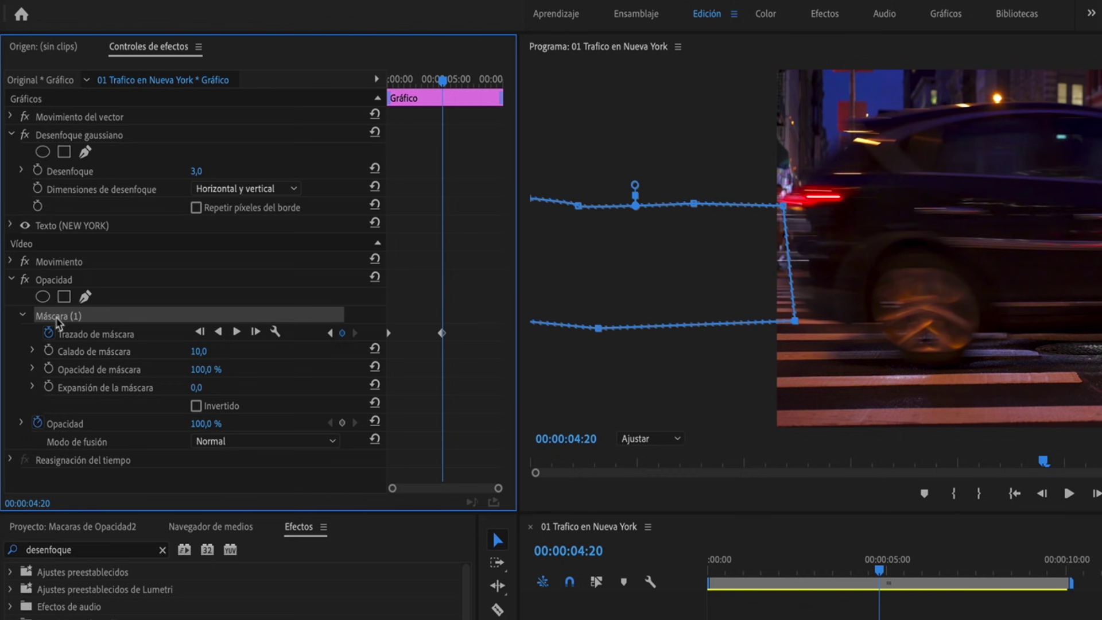
{"action": "left_click", "coordinate": [256, 334]}
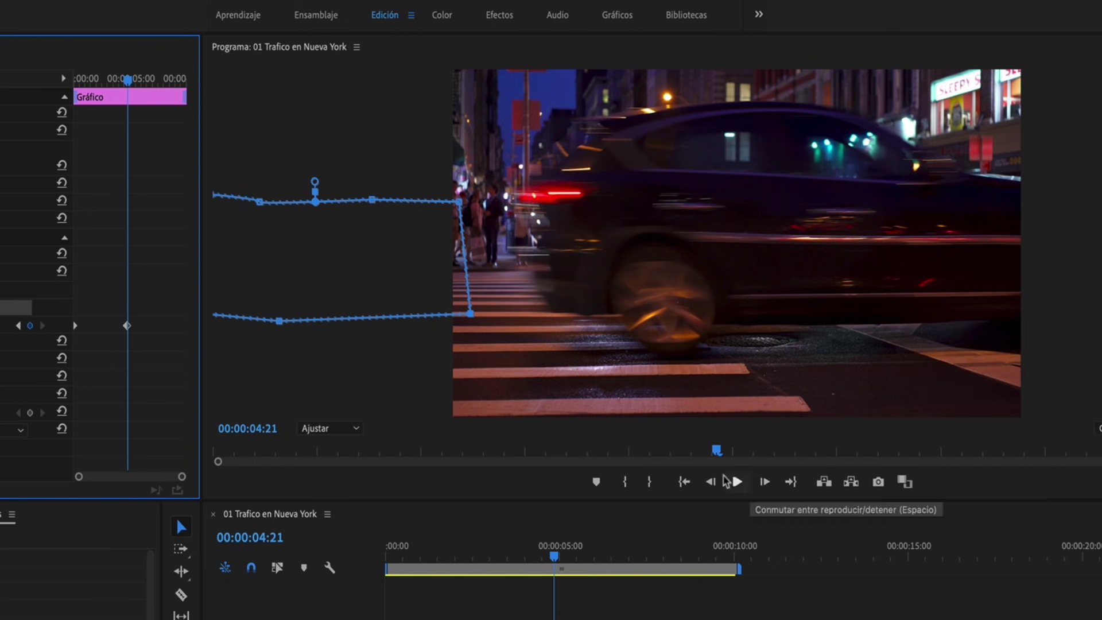
- Shift the title right and set the mask feather to about 60
{"action": "left_click_drag", "start_coordinate": [350, 252], "coordinate": [414, 252]}
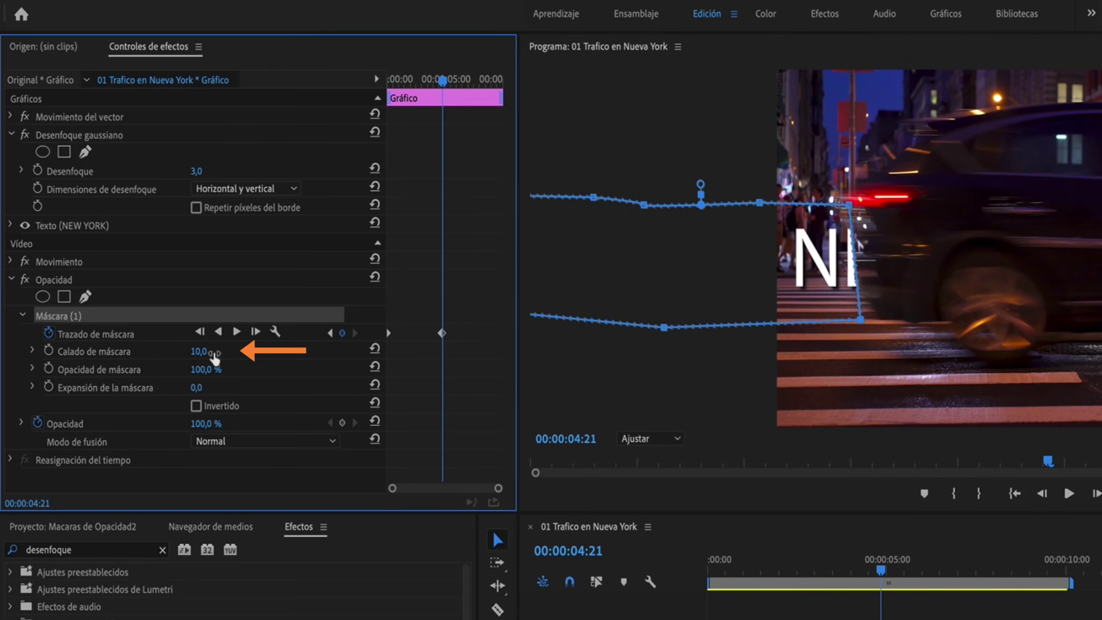
{"action": "left_click", "coordinate": [199, 351]}
{"action": "type", "text": "60"}
{"action": "key", "text": "Return"}
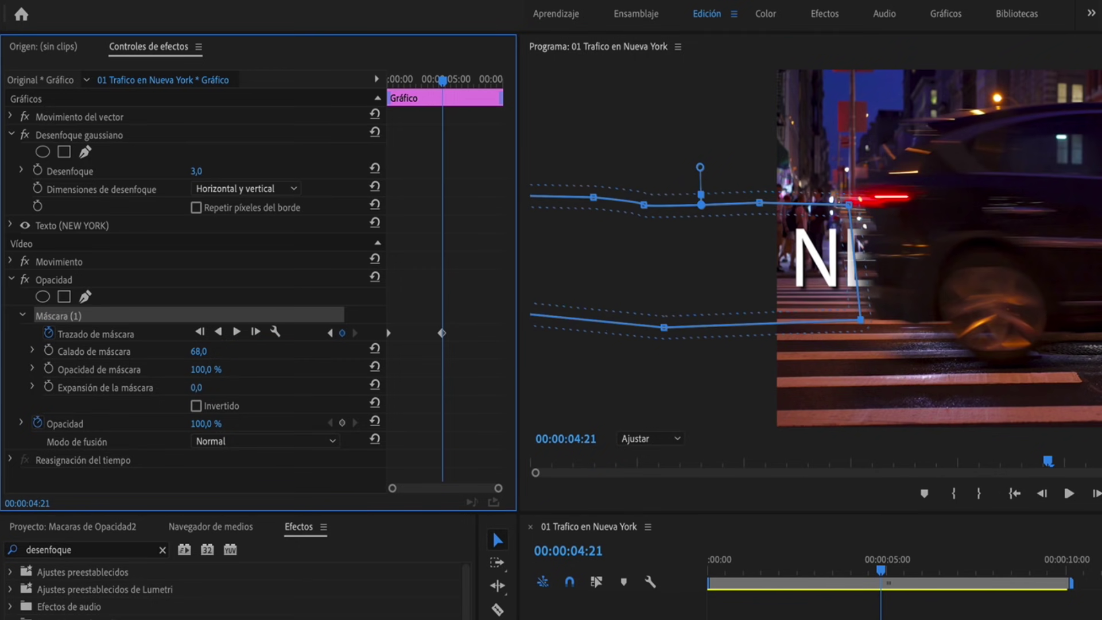
{"action": "left_click_drag", "start_coordinate": [201, 351], "coordinate": [212, 352]}
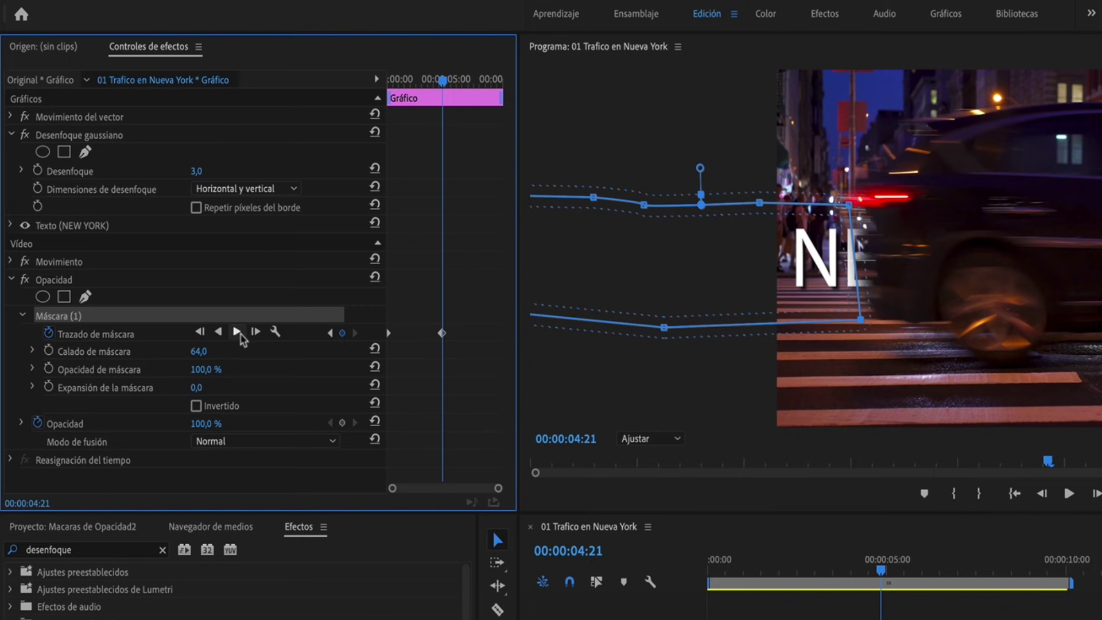
- Track the mask frame by frame, shifting it right until all of NEW YORK is revealed
{"action": "left_click", "coordinate": [255, 331]}
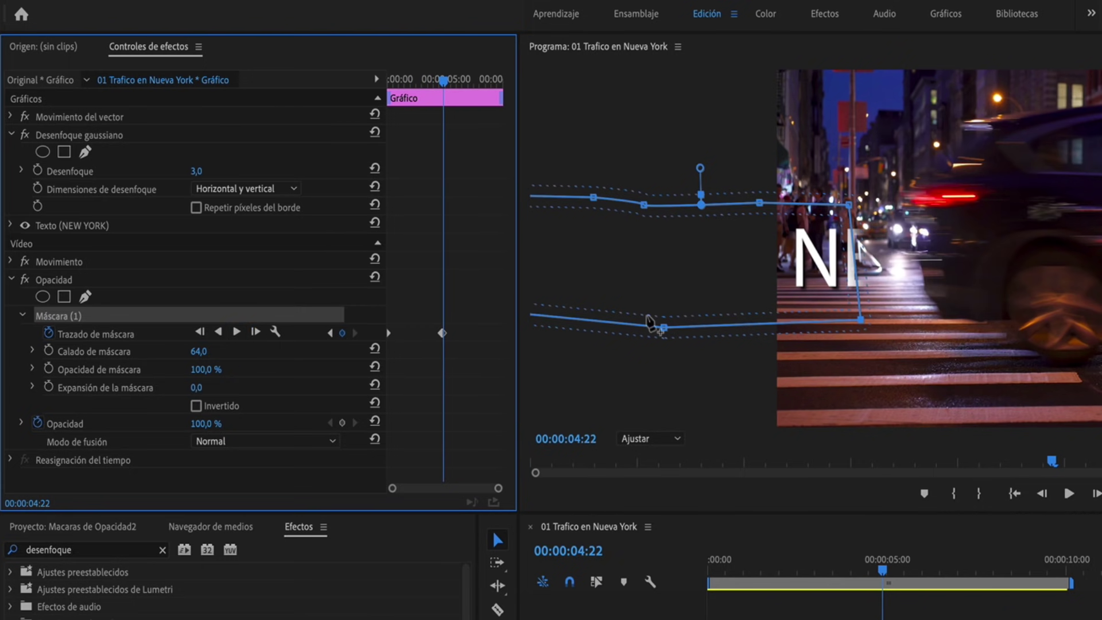
{"action": "left_click", "coordinate": [711, 253]}
{"action": "left_click_drag", "start_coordinate": [710, 254], "coordinate": [752, 248]}
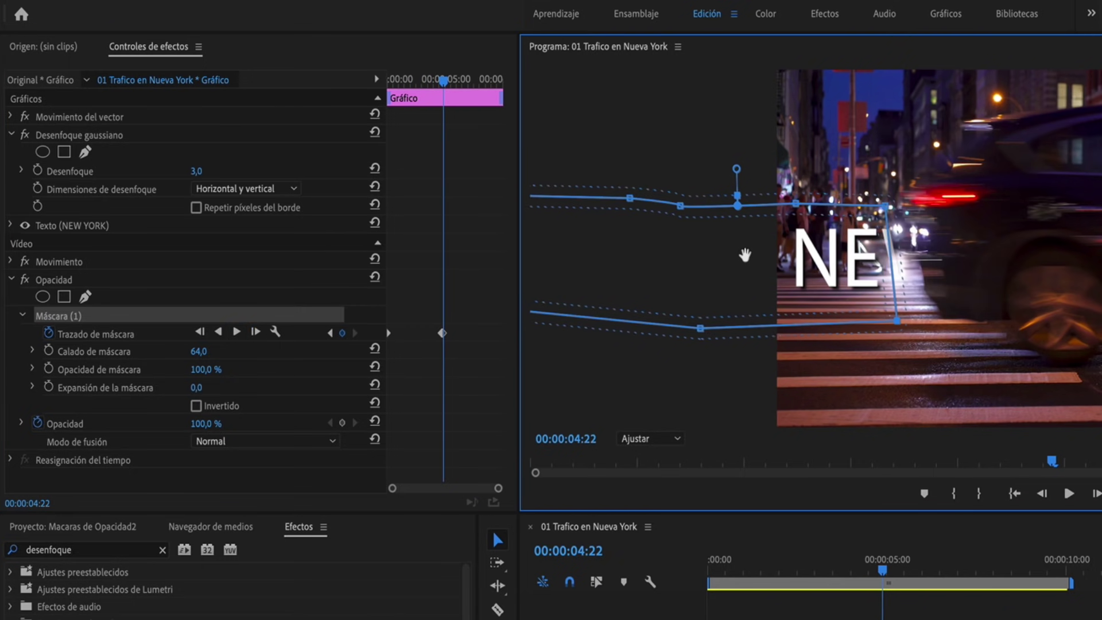
{"action": "left_click", "coordinate": [255, 331]}
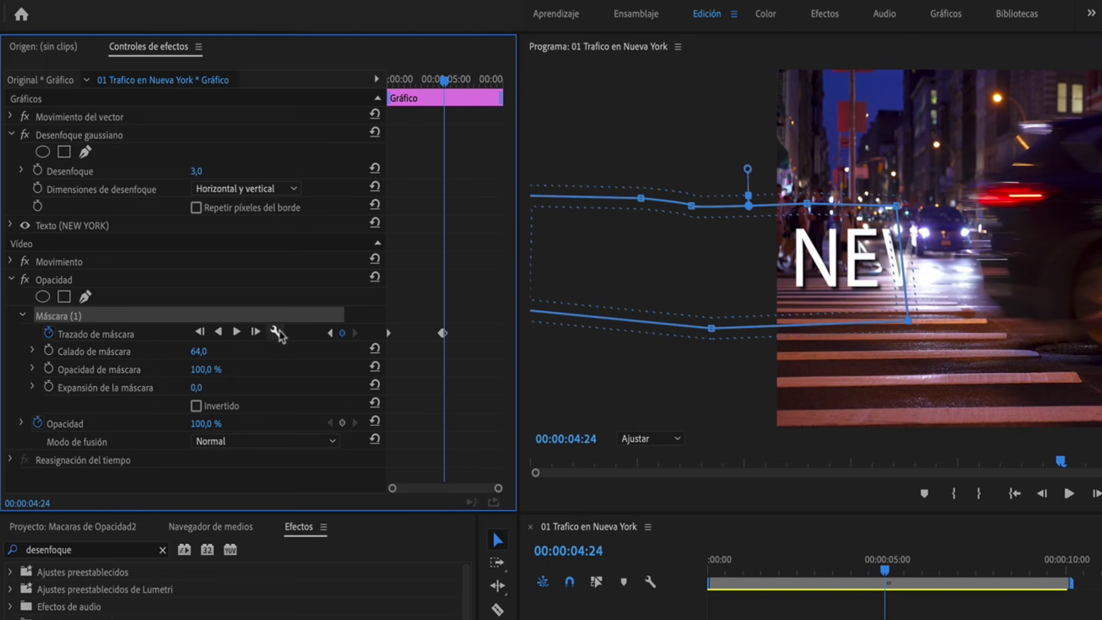
{"action": "left_click", "coordinate": [716, 265]}
{"action": "left_click_drag", "start_coordinate": [715, 264], "coordinate": [781, 266]}
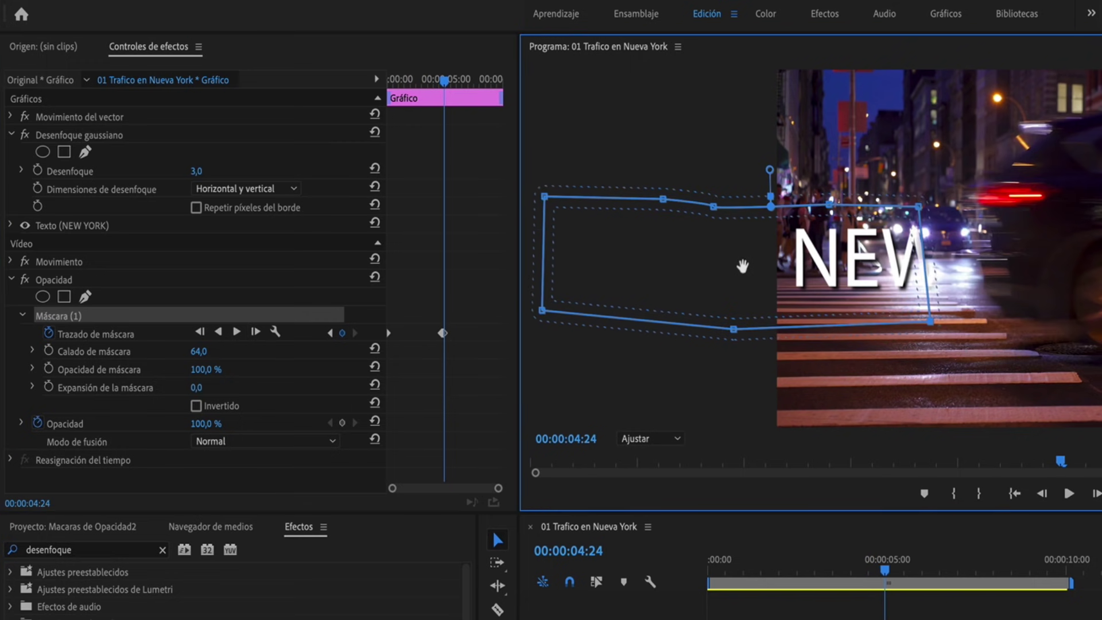
{"action": "key", "text": "ctrl+t"}
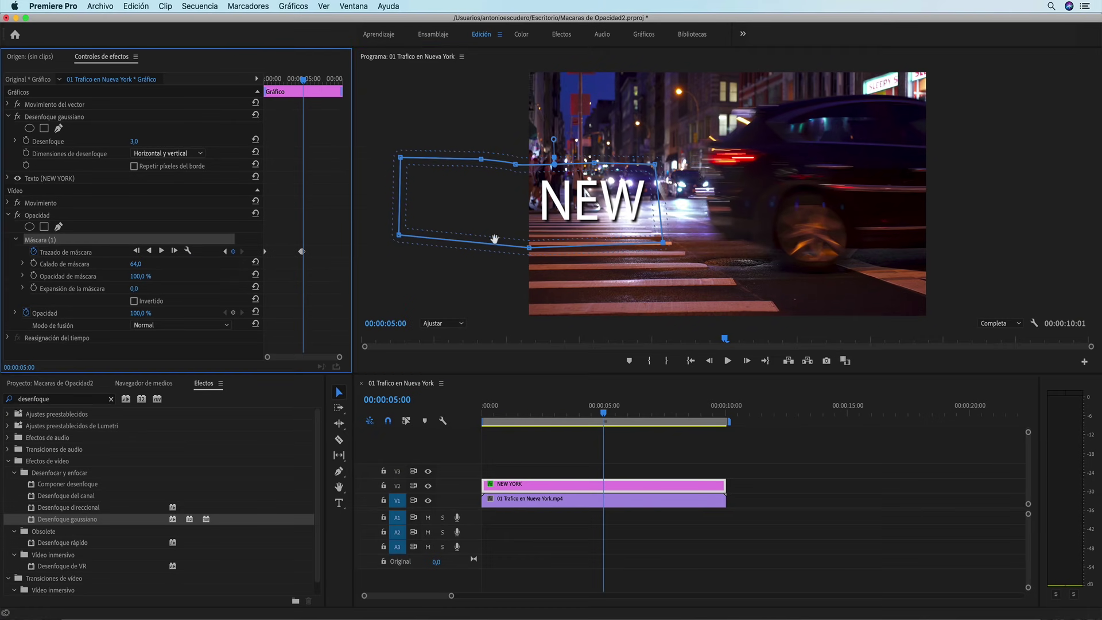
{"action": "left_click_drag", "start_coordinate": [723, 252], "coordinate": [776, 251]}
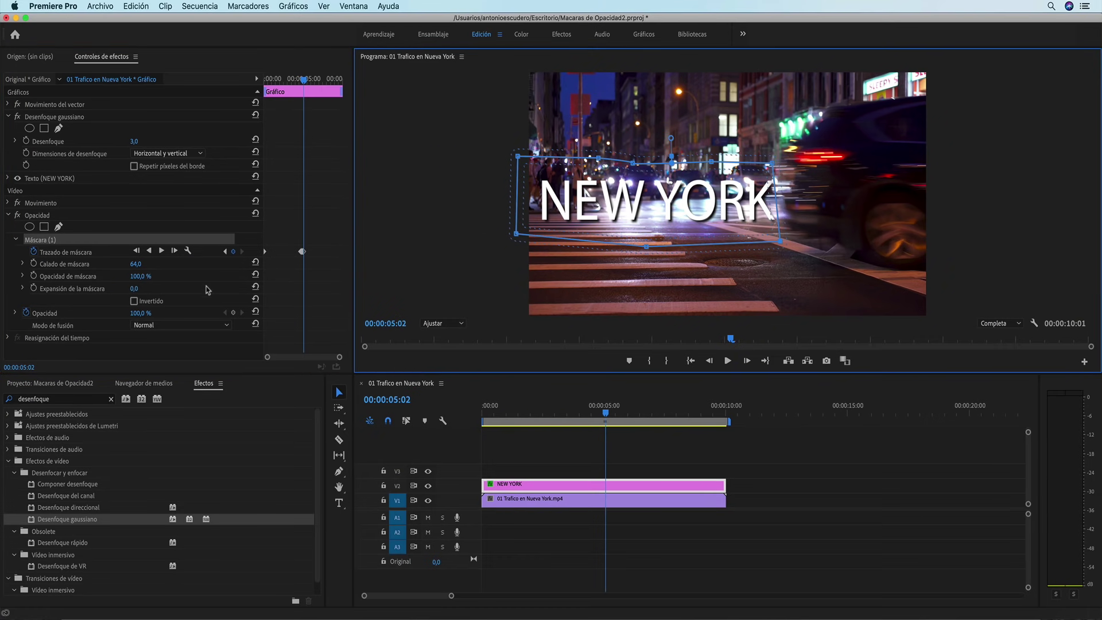
{"action": "key", "text": "Right"}
- Play the result full screen from the start, then create a sequence from 02 Carmen.mp4
{"action": "left_click", "coordinate": [562, 451]}
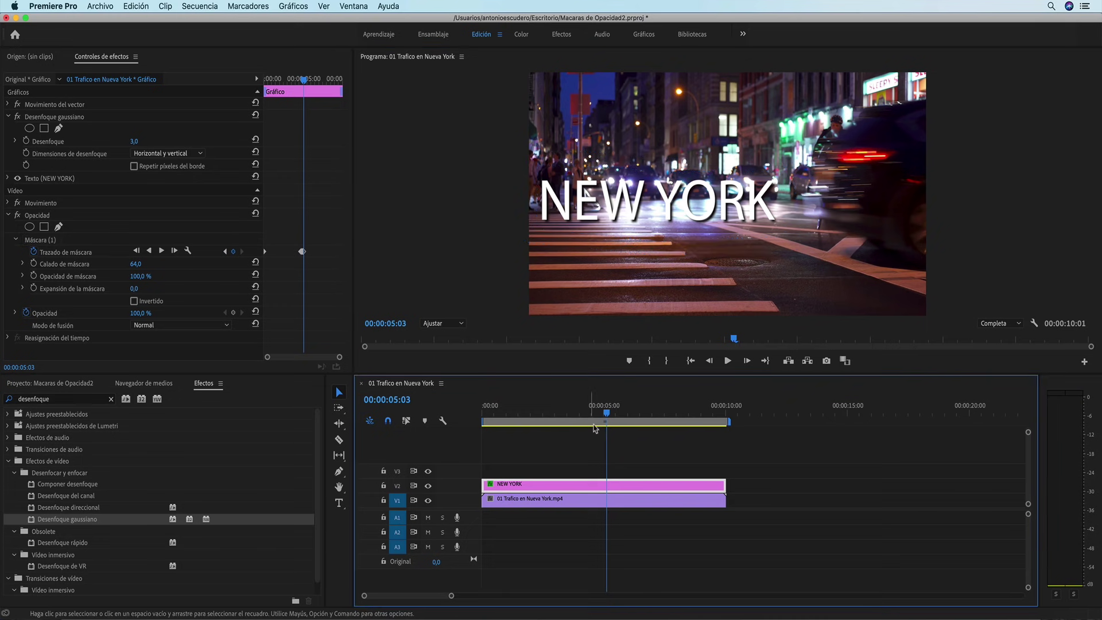
{"action": "left_click_drag", "start_coordinate": [580, 413], "coordinate": [481, 432]}
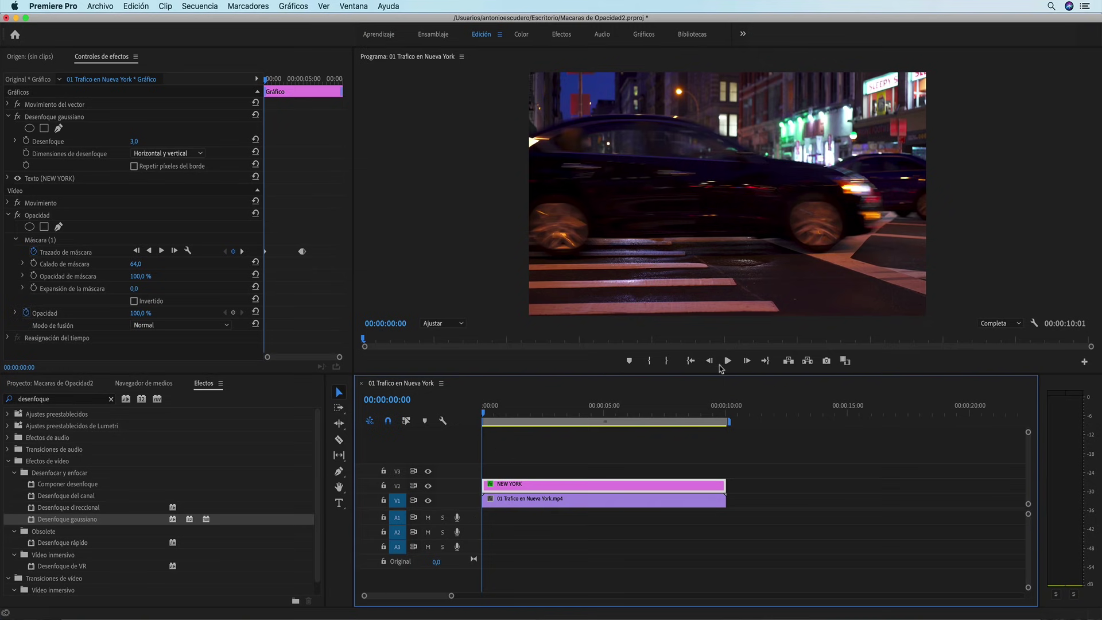
{"action": "left_click", "coordinate": [727, 360]}
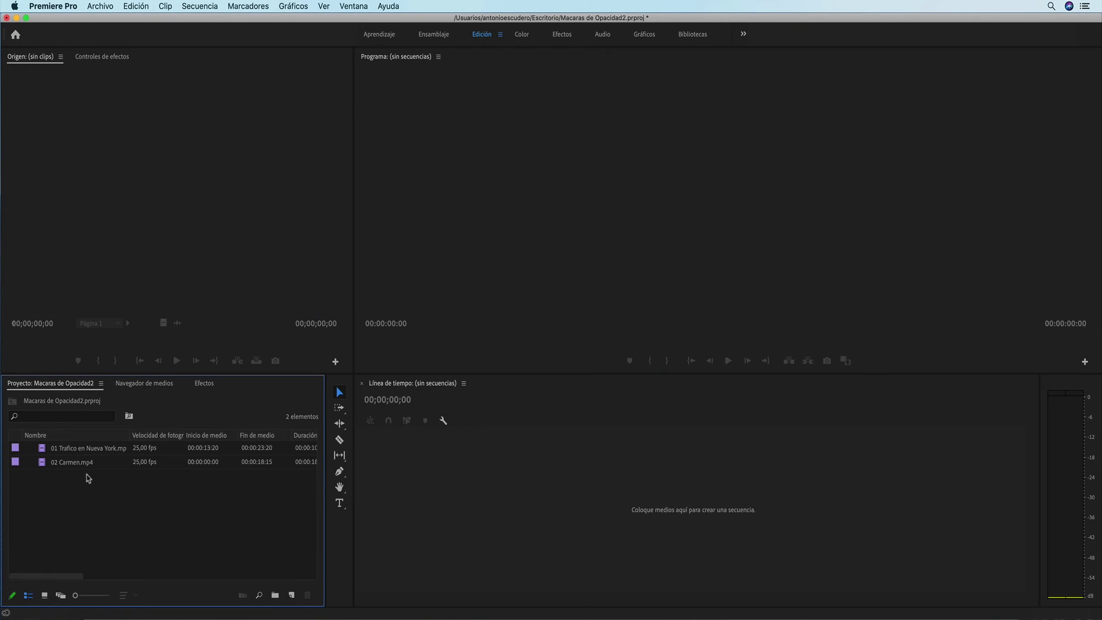
{"action": "left_click_drag", "start_coordinate": [79, 470], "coordinate": [458, 476]}
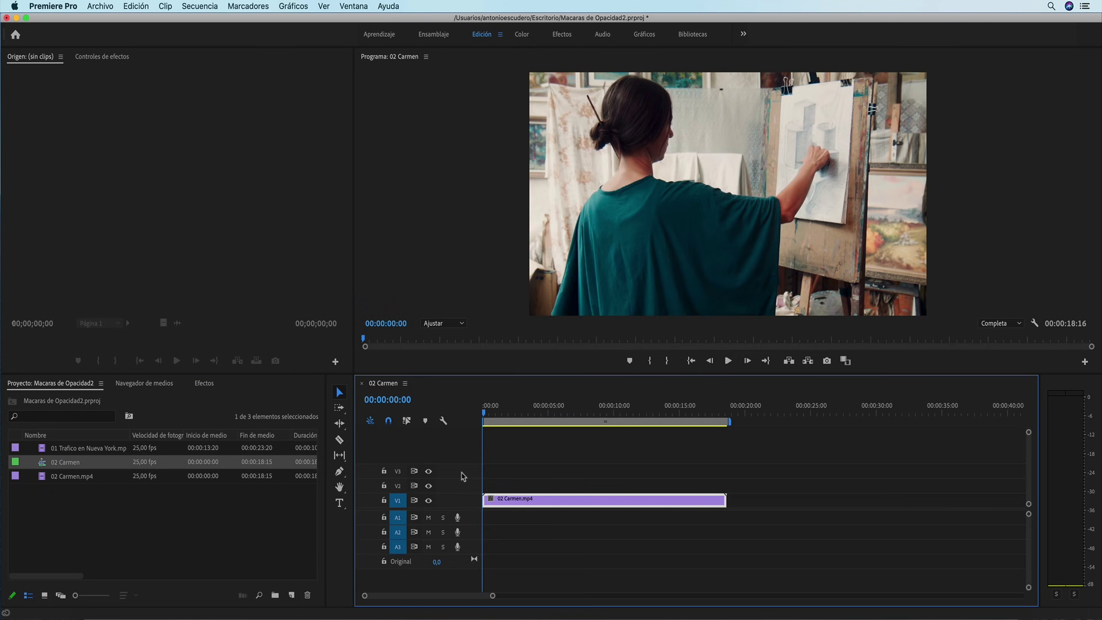
- Scrub the Carmen footage to about 00:00:14:06, where the easel and draped cubes are clear
{"action": "left_click", "coordinate": [495, 413]}
{"action": "left_click_drag", "start_coordinate": [501, 419], "coordinate": [683, 432]}
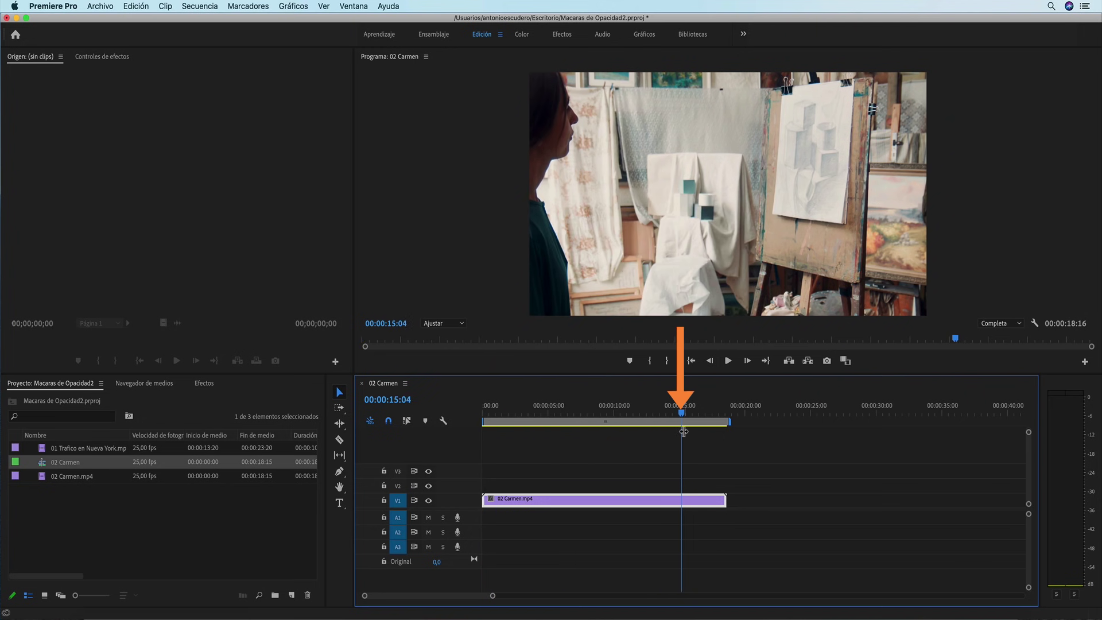
{"action": "mouse_move", "coordinate": [684, 432]}
{"action": "left_mouse_down"}
{"action": "mouse_move", "coordinate": [629, 422]}
{"action": "mouse_move", "coordinate": [693, 428]}
{"action": "left_mouse_up"}
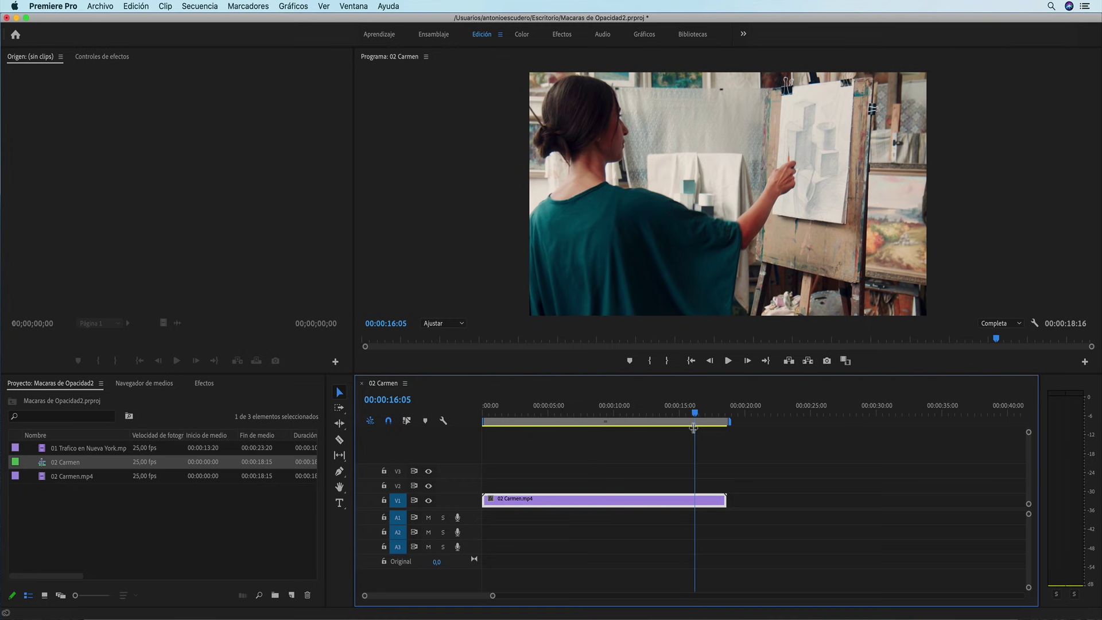
{"action": "left_click_drag", "start_coordinate": [693, 427], "coordinate": [669, 428]}
{"action": "left_click", "coordinate": [339, 504]}
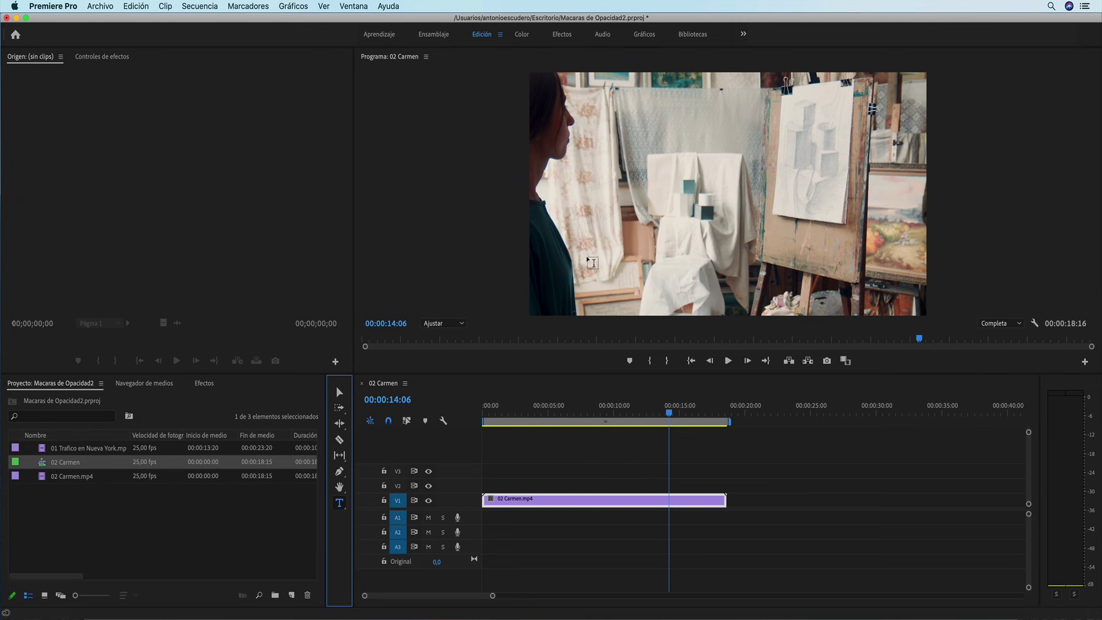
- Type a CARMEN title in the frame and move its clip to the sequence start
{"action": "left_click", "coordinate": [602, 246]}
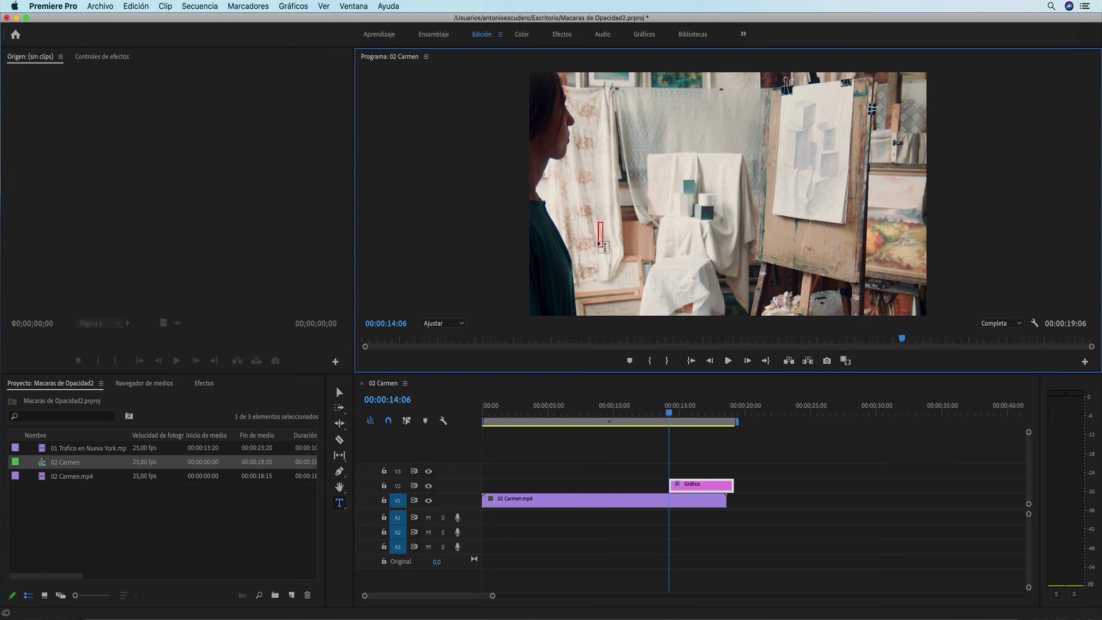
{"action": "type", "text": "CARMEN"}
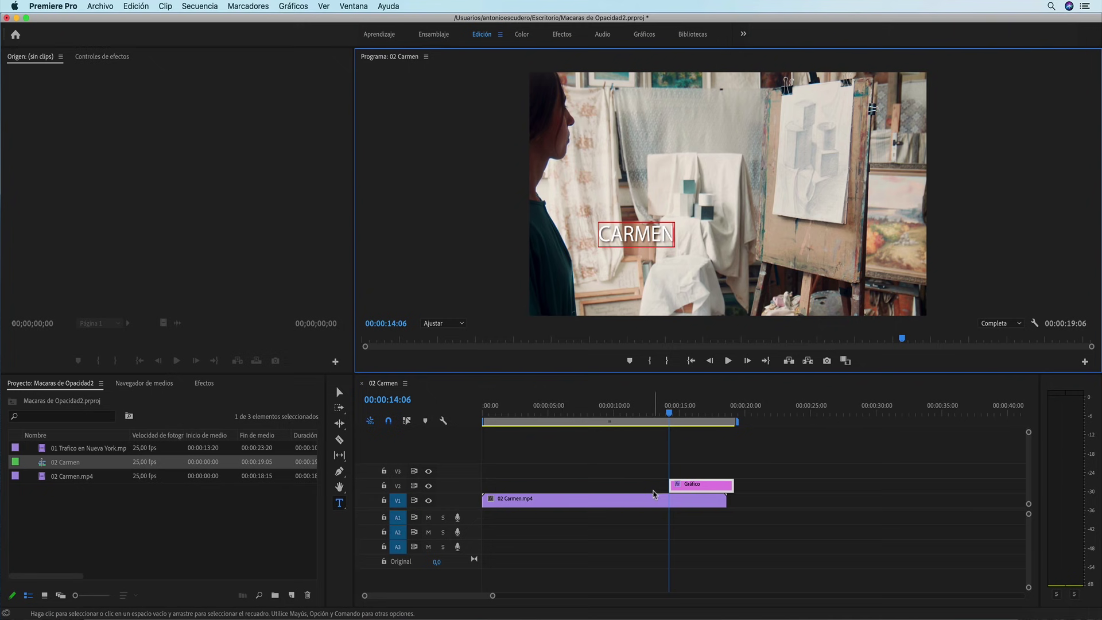
{"action": "mouse_move", "coordinate": [677, 483]}
{"action": "left_mouse_down"}
{"action": "mouse_move", "coordinate": [491, 484]}
{"action": "mouse_move", "coordinate": [726, 484]}
{"action": "left_mouse_up"}
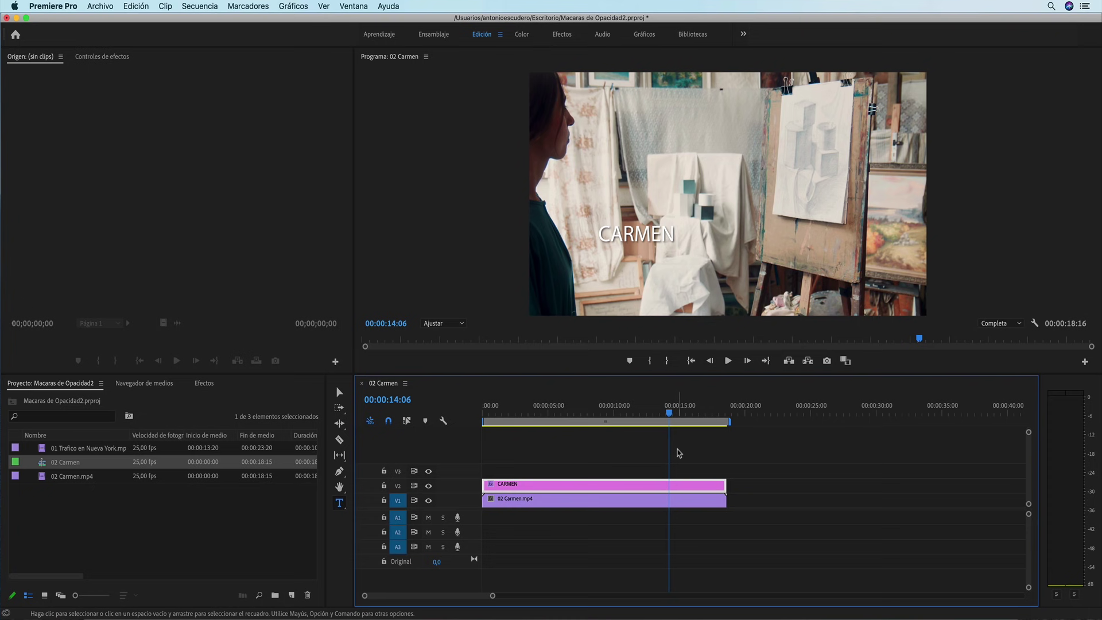
- Enlarge the CARMEN title in the middle of the frame
{"action": "left_click", "coordinate": [339, 393]}
{"action": "key", "text": "space"}
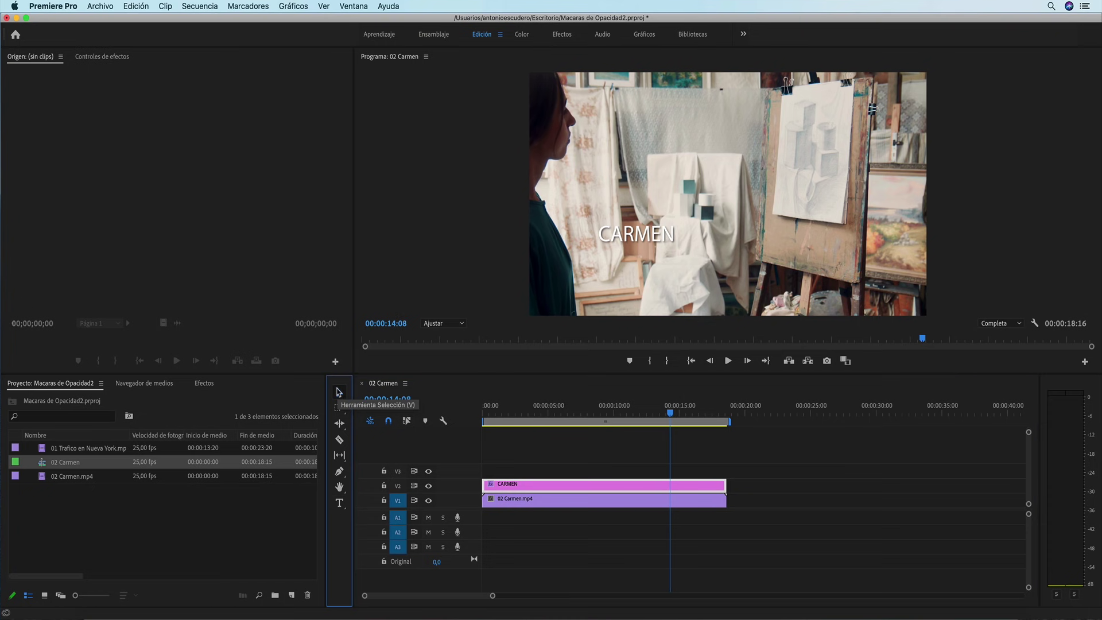
{"action": "left_click", "coordinate": [633, 242]}
{"action": "left_click_drag", "start_coordinate": [674, 245], "coordinate": [696, 249]}
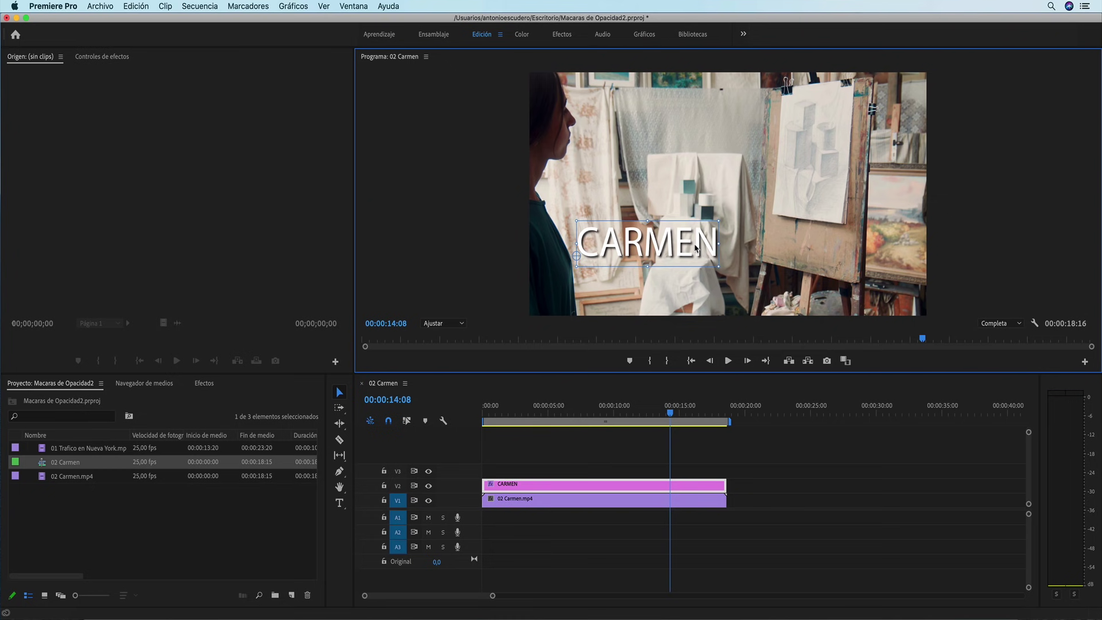
{"action": "left_click", "coordinate": [603, 485]}
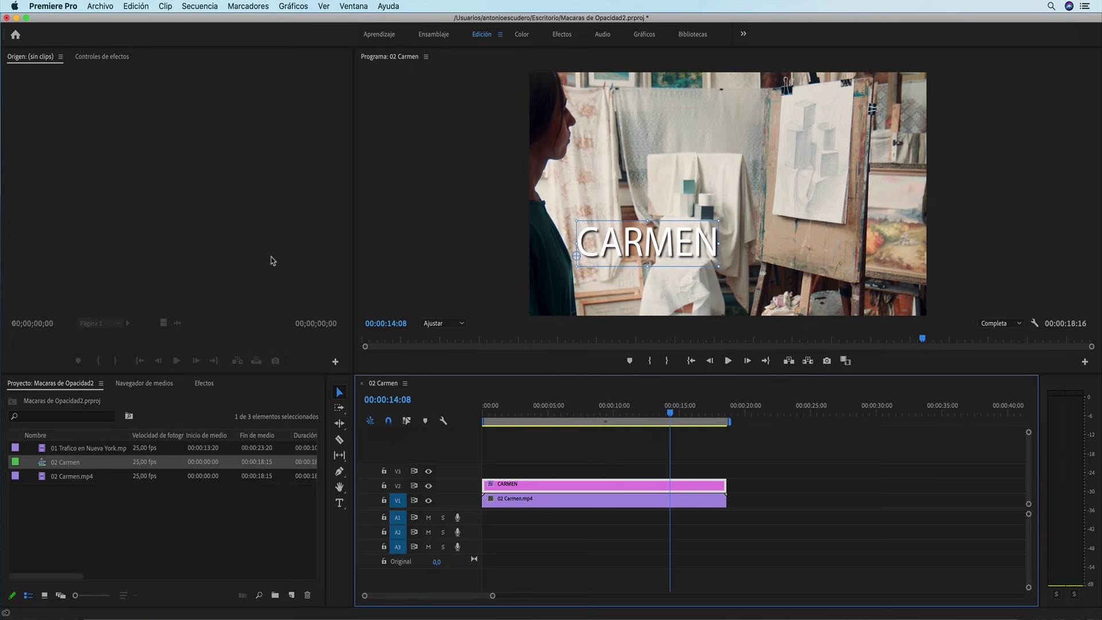
- Change the CARMEN title's font to American Captain
{"action": "left_click", "coordinate": [120, 57]}
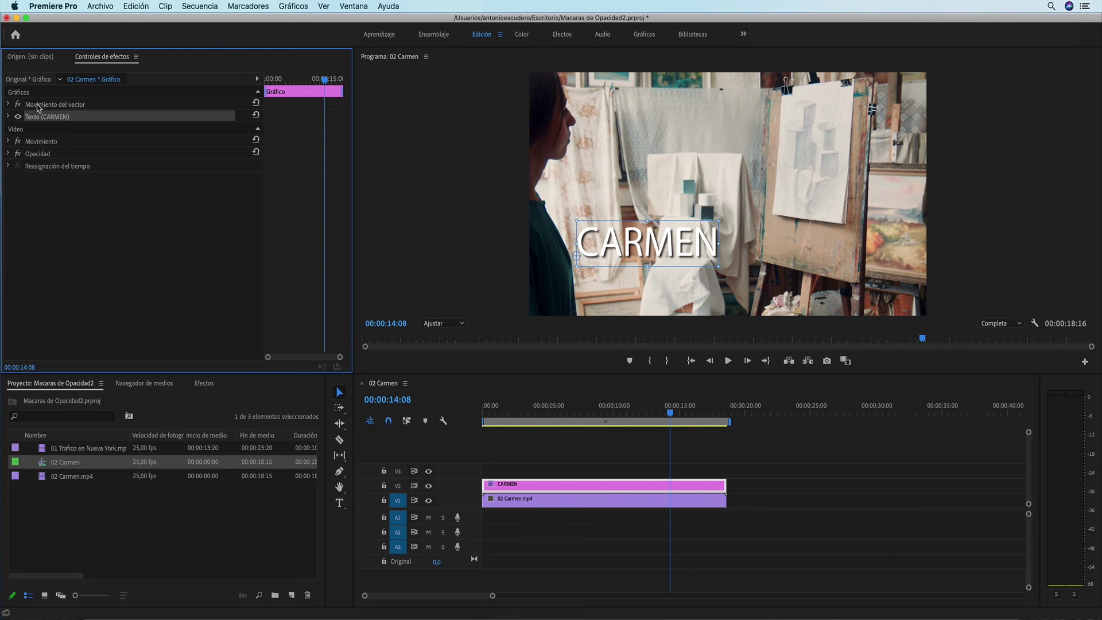
{"action": "left_click", "coordinate": [8, 117]}
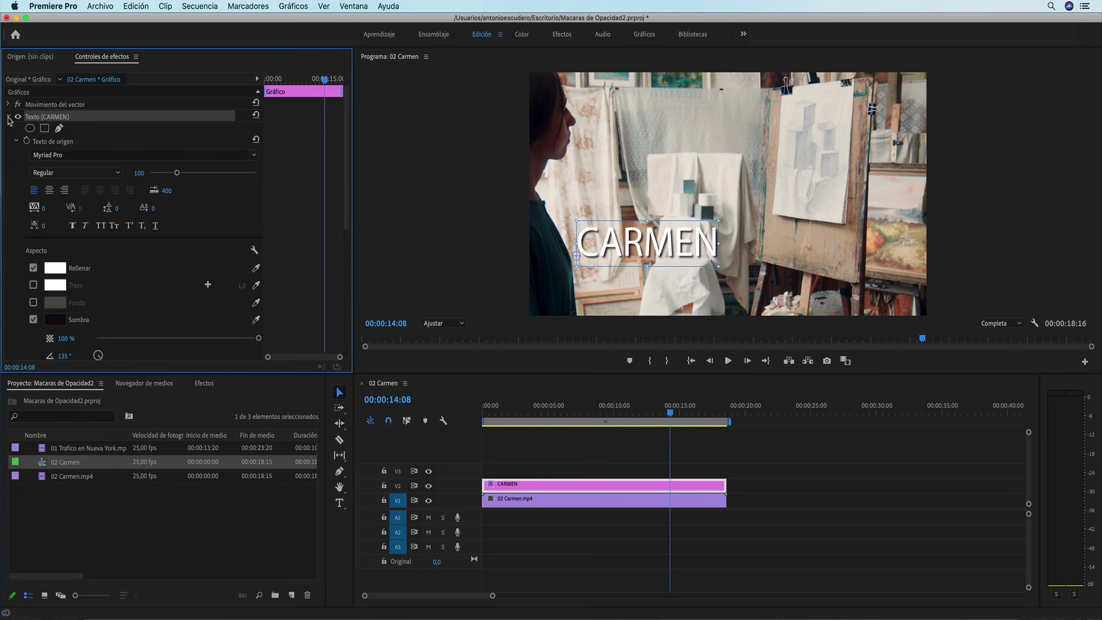
{"action": "left_click", "coordinate": [254, 155]}
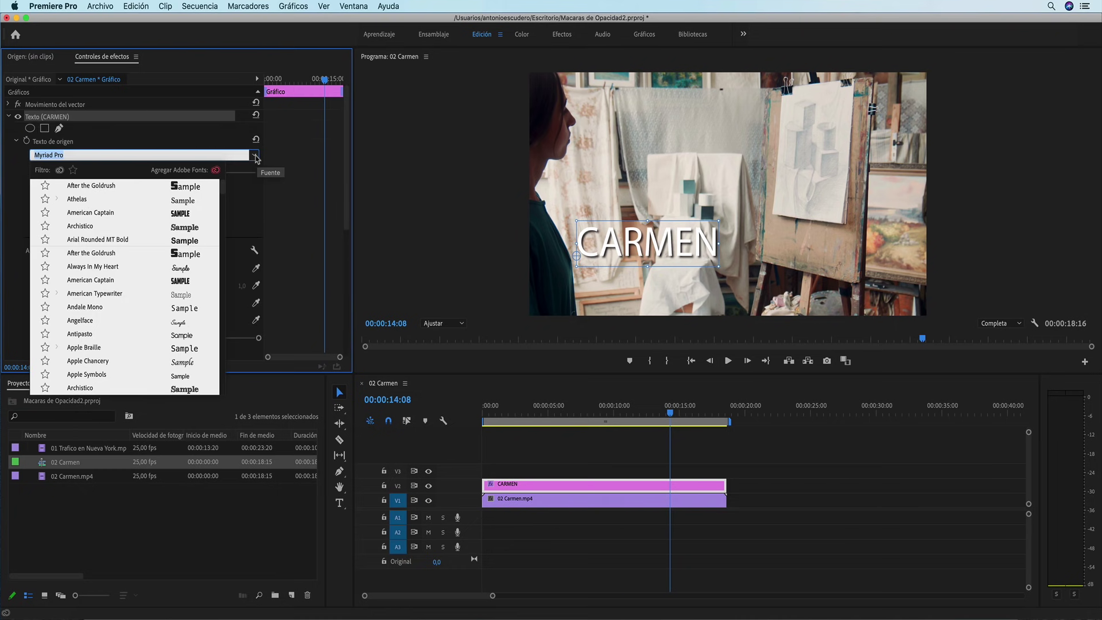
{"action": "left_click", "coordinate": [101, 213]}
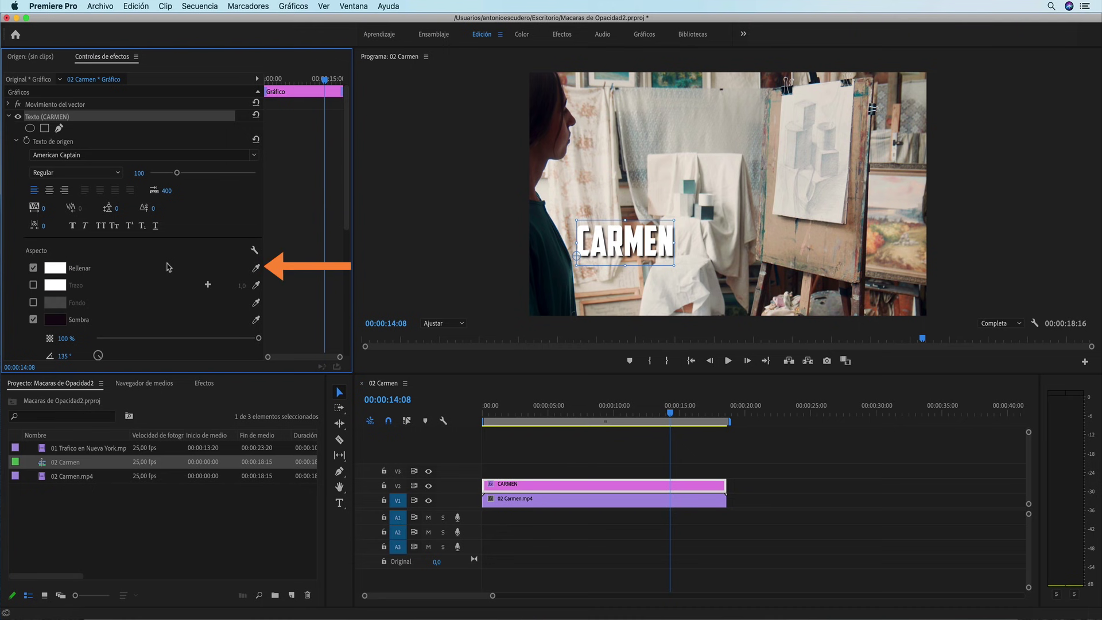
- Fill CARMEN with the cube's dark teal and give it a teal shadow at 50% opacity
{"action": "left_click", "coordinate": [256, 267]}
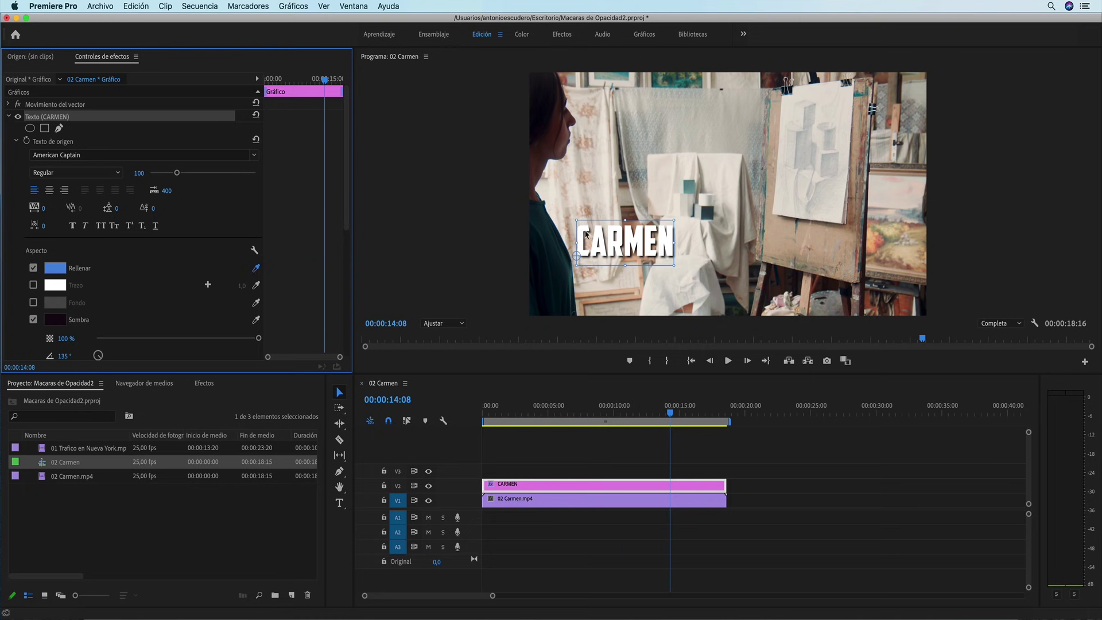
{"action": "left_click", "coordinate": [708, 215]}
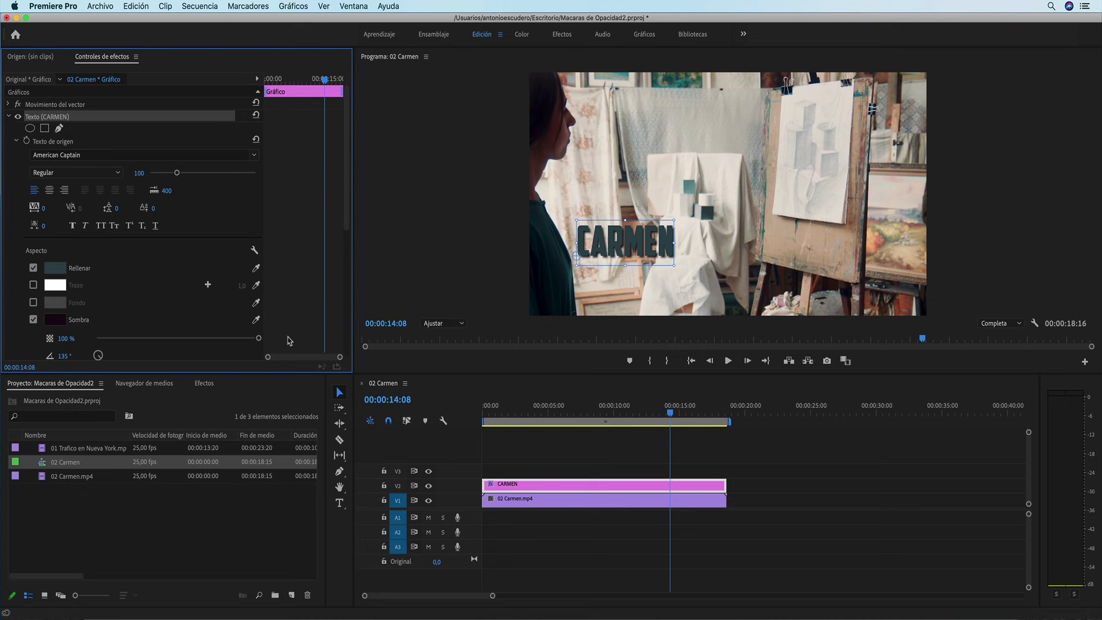
{"action": "left_click", "coordinate": [256, 319]}
{"action": "left_click", "coordinate": [692, 193]}
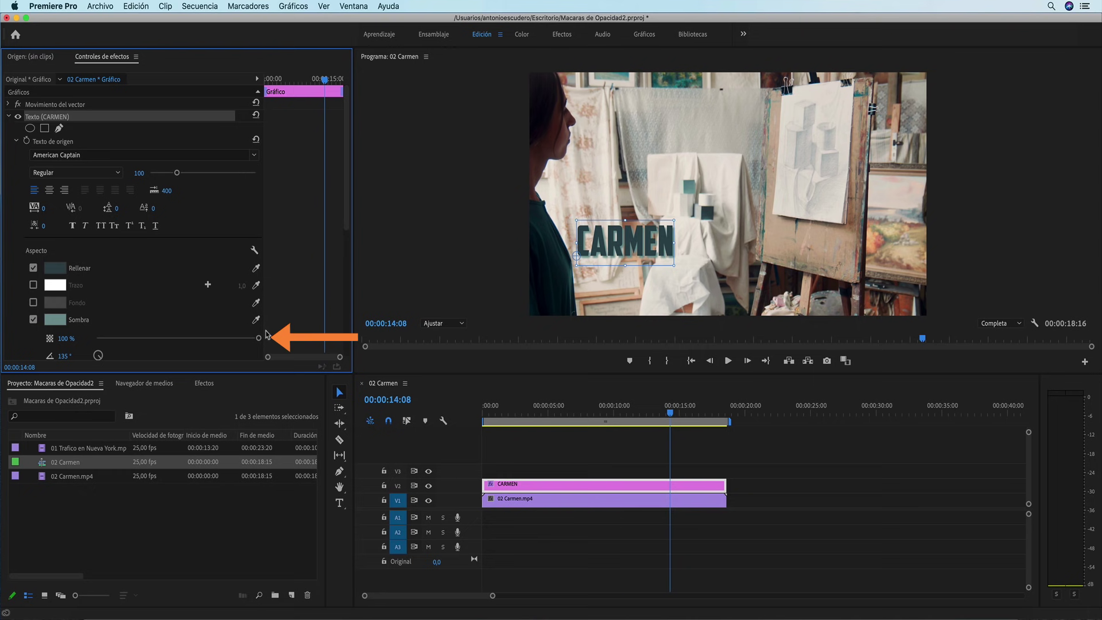
{"action": "left_click_drag", "start_coordinate": [259, 339], "coordinate": [177, 338]}
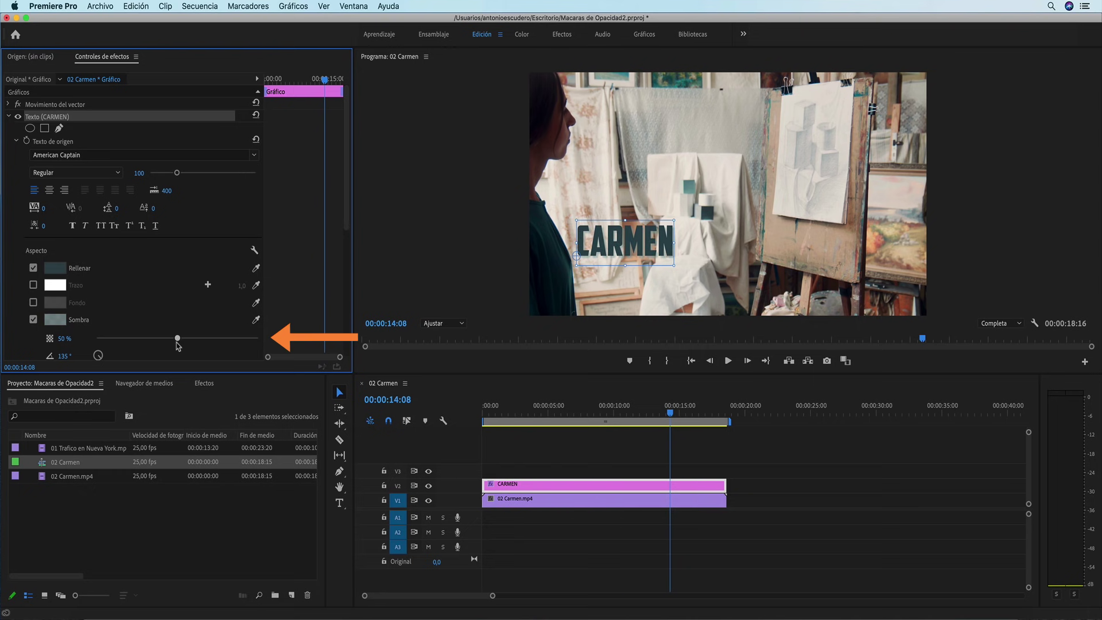
- Raise the font size to 137 and nudge the title slightly right and down
{"action": "left_click_drag", "start_coordinate": [177, 173], "coordinate": [187, 172]}
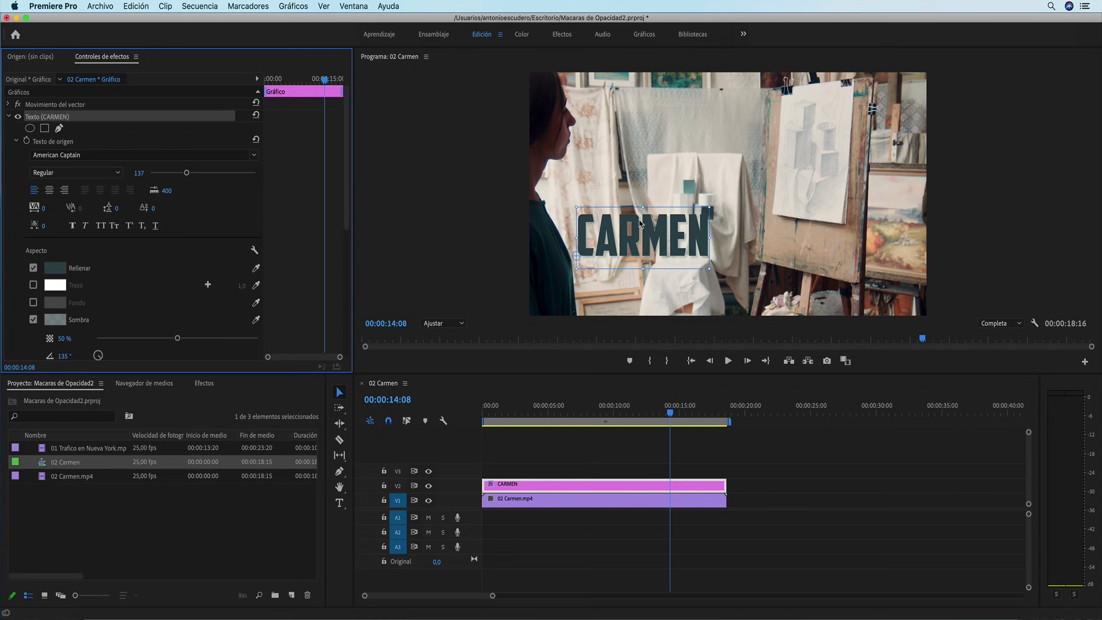
{"action": "left_click_drag", "start_coordinate": [650, 228], "coordinate": [655, 234]}
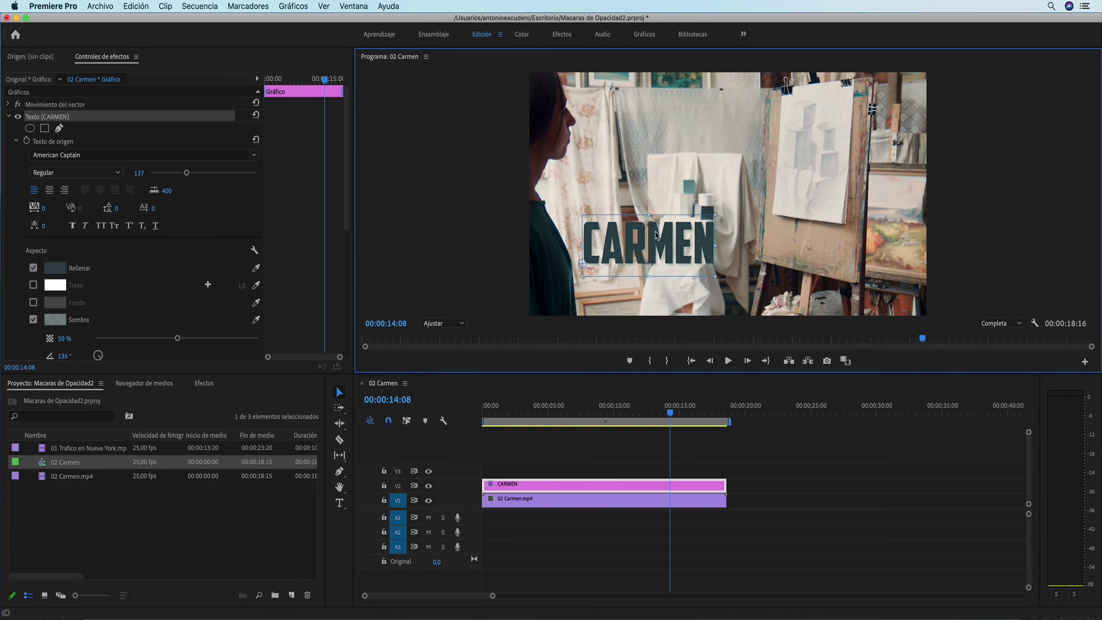
{"action": "left_click", "coordinate": [594, 443]}
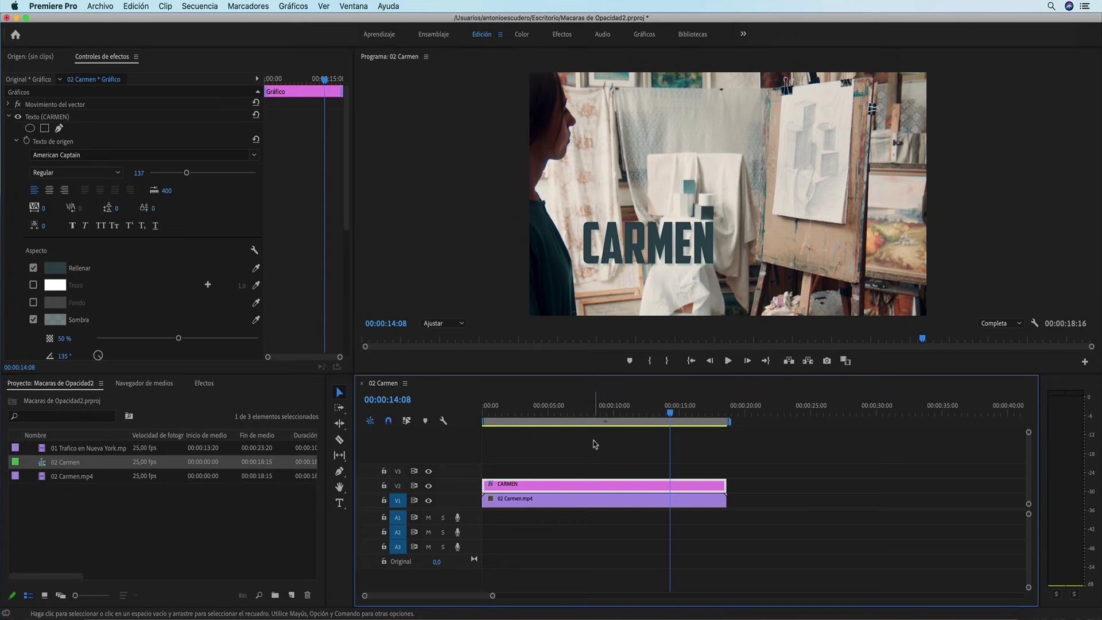
- Scrub to 00:00:11:17, where the woman's back covers CARMEN
{"action": "mouse_move", "coordinate": [670, 412]}
{"action": "left_mouse_down"}
{"action": "mouse_move", "coordinate": [508, 414]}
{"action": "mouse_move", "coordinate": [653, 429]}
{"action": "left_mouse_up"}
{"action": "key", "text": "Home"}
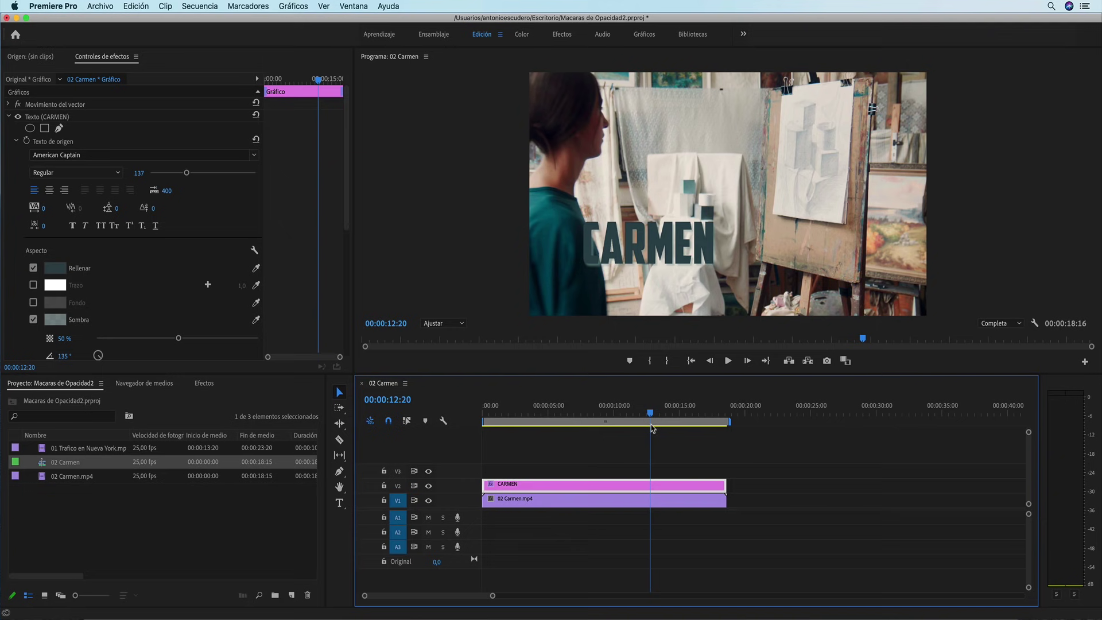
{"action": "left_click_drag", "start_coordinate": [652, 428], "coordinate": [637, 433]}
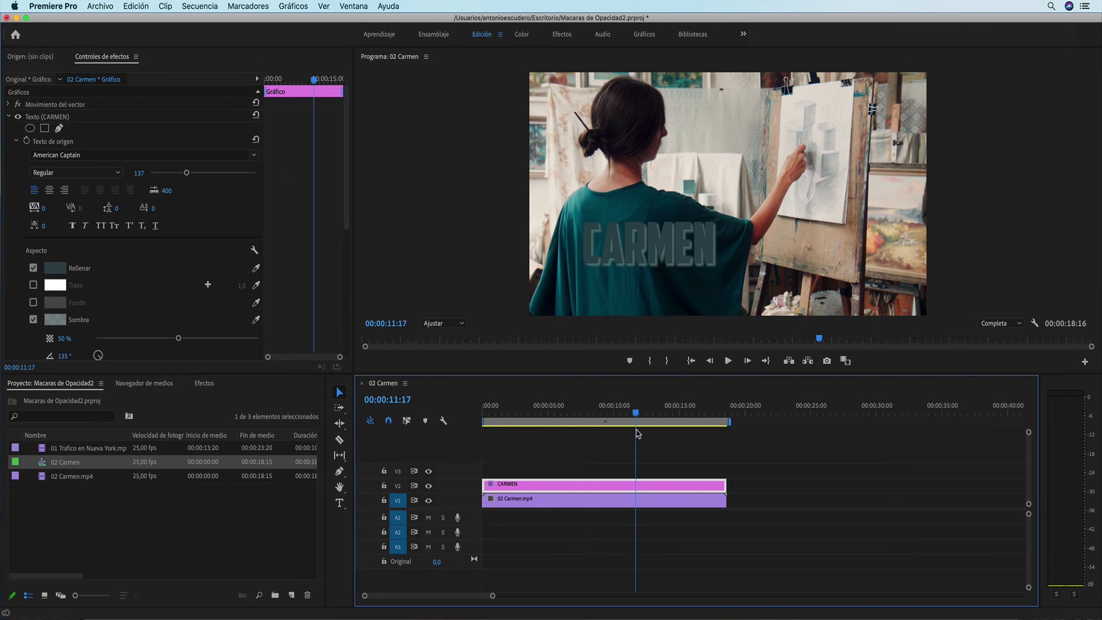
- Add a freeform mask to the CARMEN title's opacity
{"action": "left_click", "coordinate": [8, 117]}
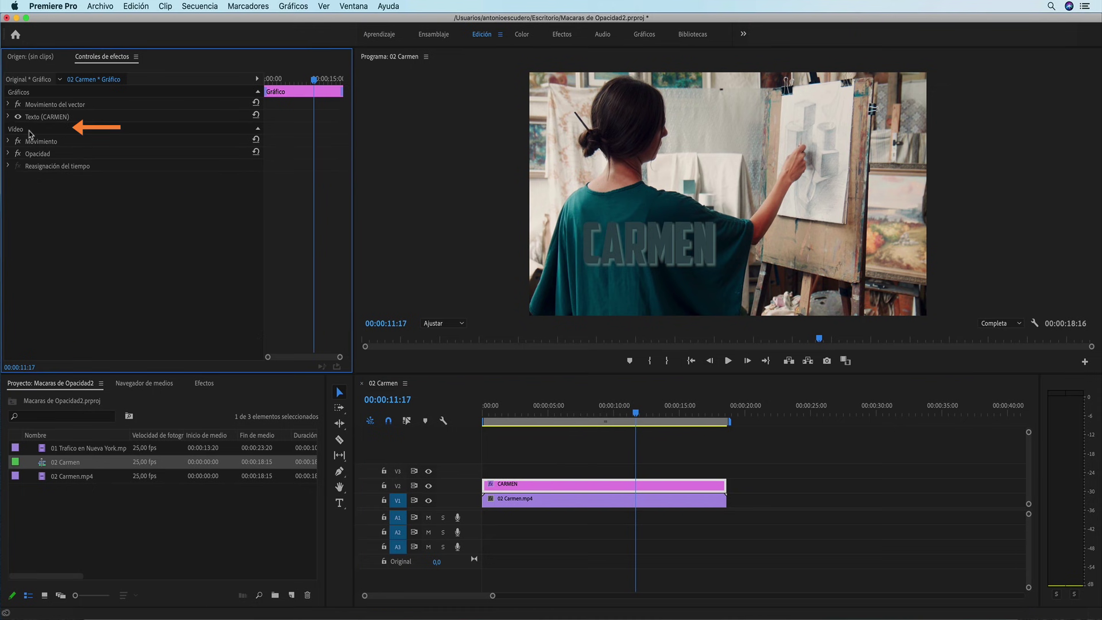
{"action": "left_click", "coordinate": [8, 154]}
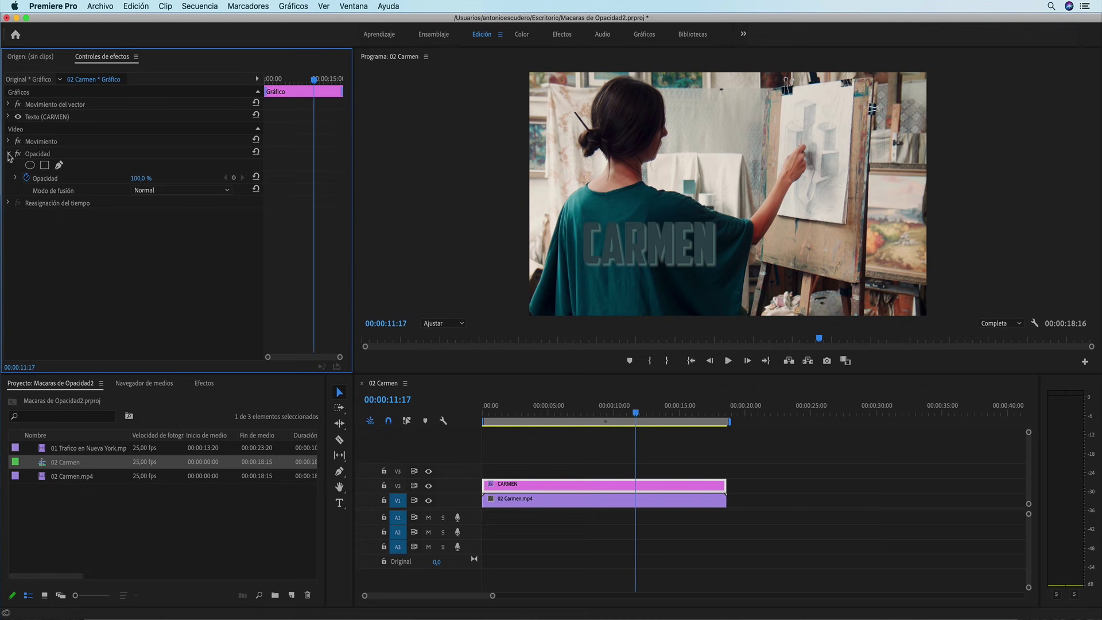
{"action": "left_click", "coordinate": [60, 165]}
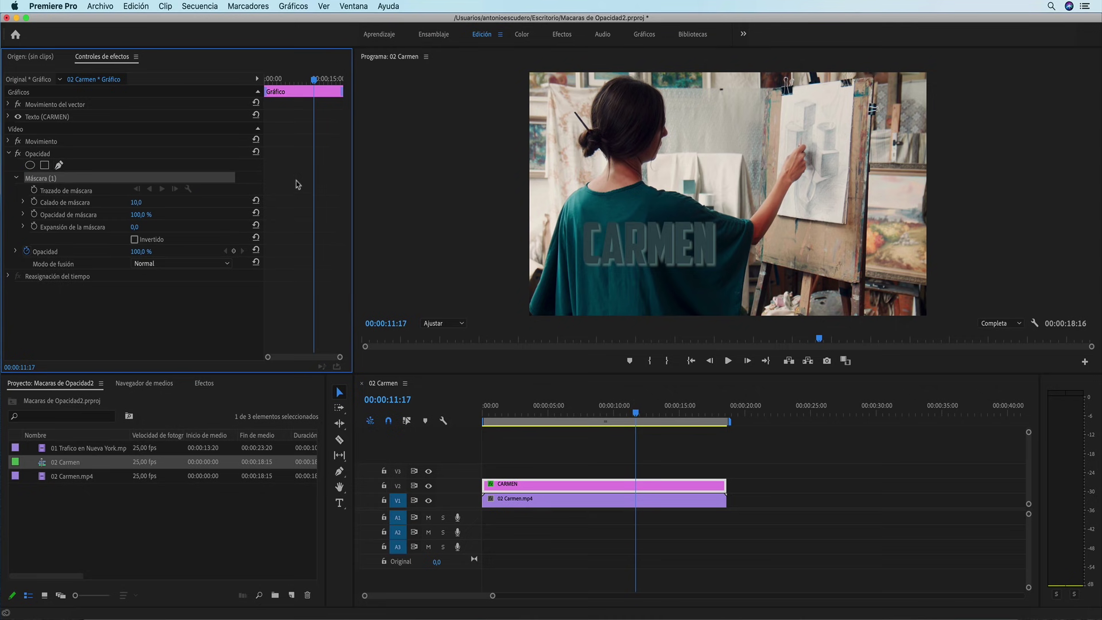
- Trace a closed mask around the woman's shoulders and back, then invert it
{"action": "left_click", "coordinate": [624, 202]}
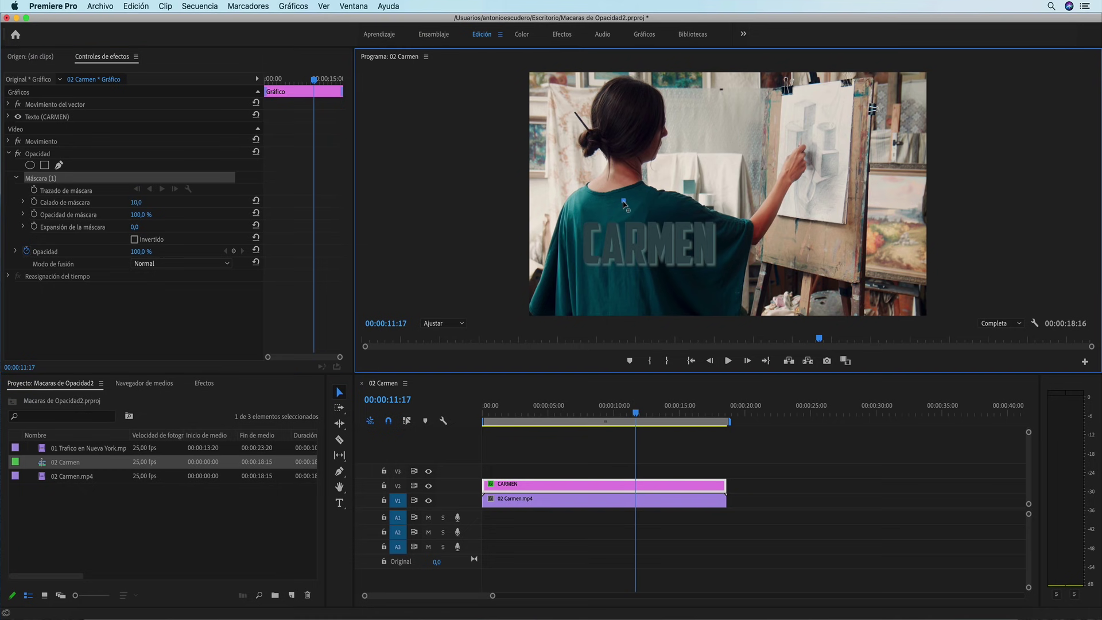
{"action": "left_click", "coordinate": [658, 192]}
{"action": "left_click", "coordinate": [684, 198]}
{"action": "left_click", "coordinate": [707, 210]}
{"action": "left_click", "coordinate": [750, 223]}
{"action": "left_click", "coordinate": [740, 279]}
{"action": "left_click", "coordinate": [672, 301]}
{"action": "left_click", "coordinate": [513, 296]}
{"action": "left_click", "coordinate": [515, 198]}
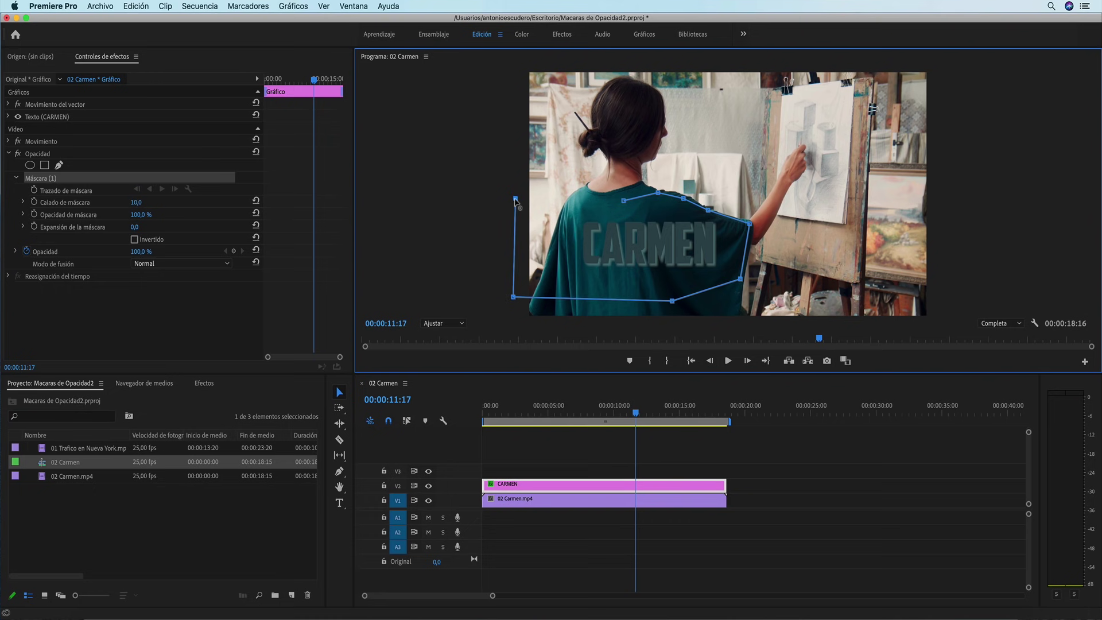
{"action": "left_click", "coordinate": [625, 201]}
{"action": "left_click", "coordinate": [134, 239]}
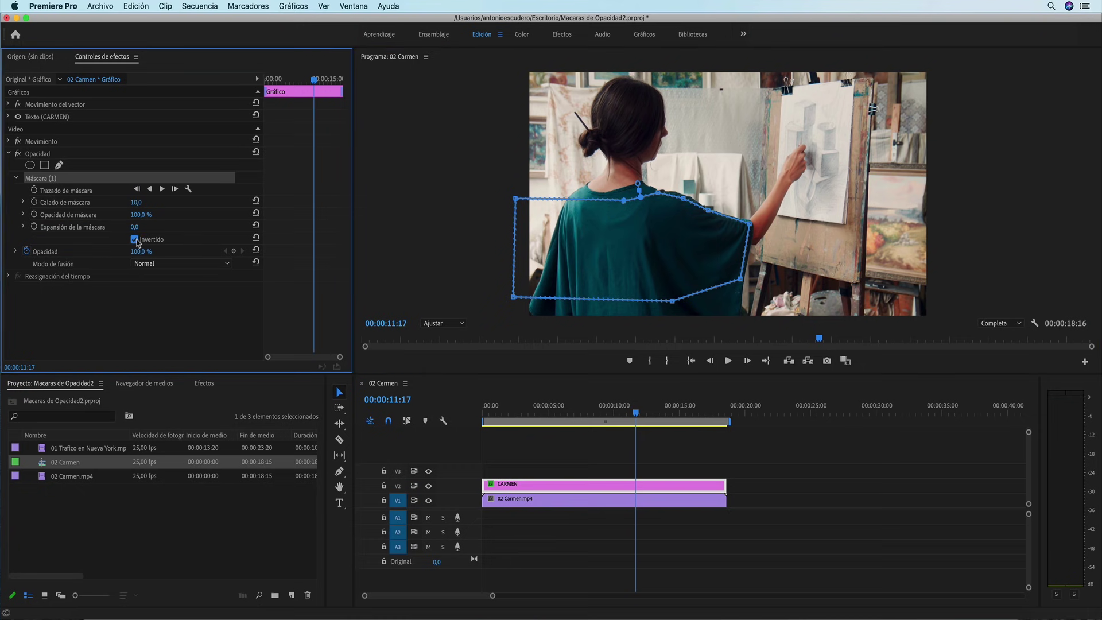
- Scrub back and forth to review the mask, stopping at 00:00:12:05
{"action": "mouse_move", "coordinate": [619, 408]}
{"action": "left_mouse_down"}
{"action": "mouse_move", "coordinate": [580, 408]}
{"action": "mouse_move", "coordinate": [643, 427]}
{"action": "left_mouse_up"}
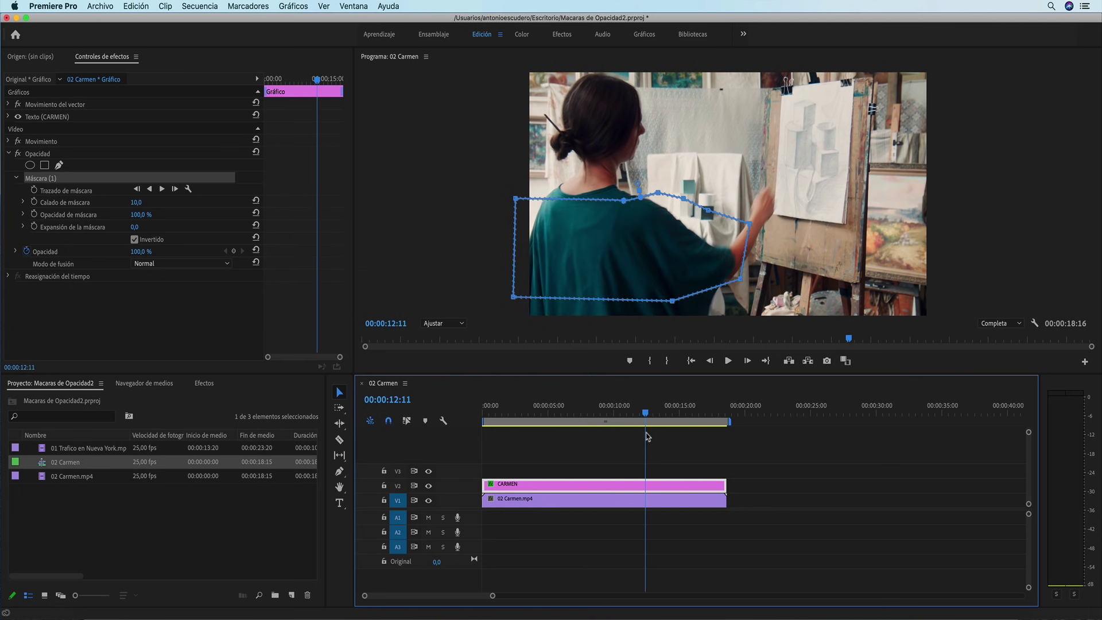
{"action": "left_click_drag", "start_coordinate": [645, 430], "coordinate": [652, 438]}
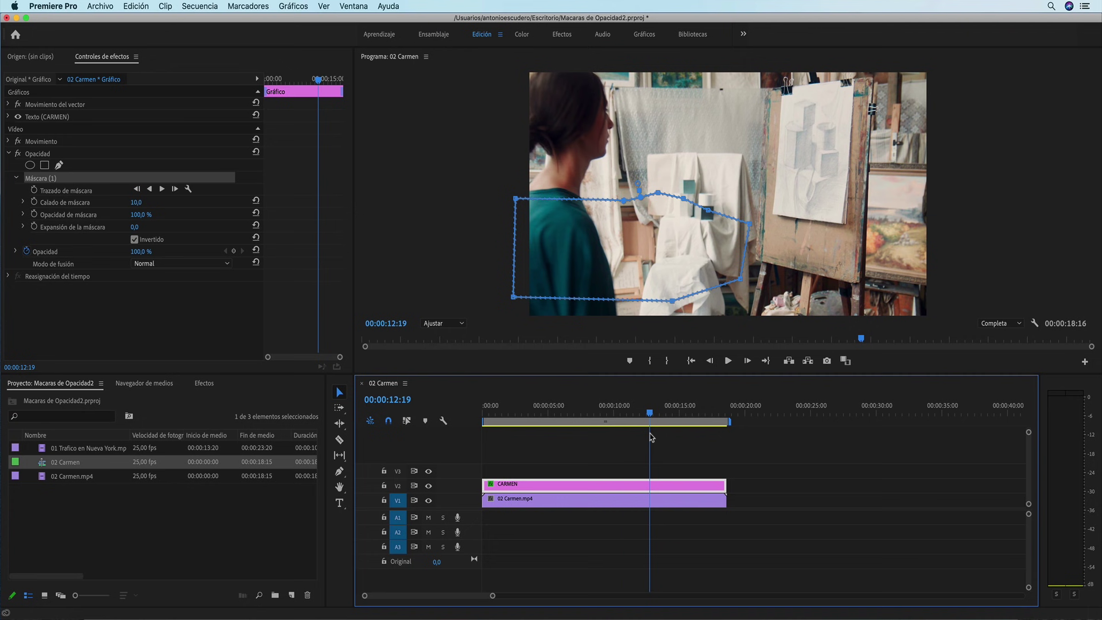
{"action": "left_click_drag", "start_coordinate": [649, 417], "coordinate": [642, 421]}
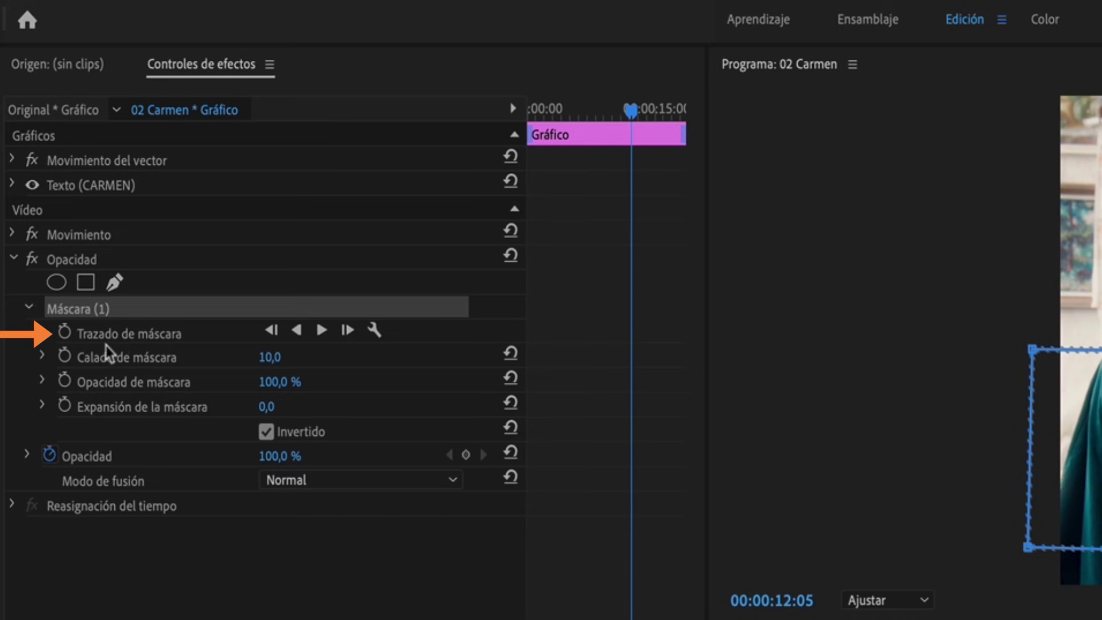
- Keyframe Máscara (1)'s path at 00:00:12:05 and show its outline in the Program monitor
{"action": "left_click", "coordinate": [64, 332]}
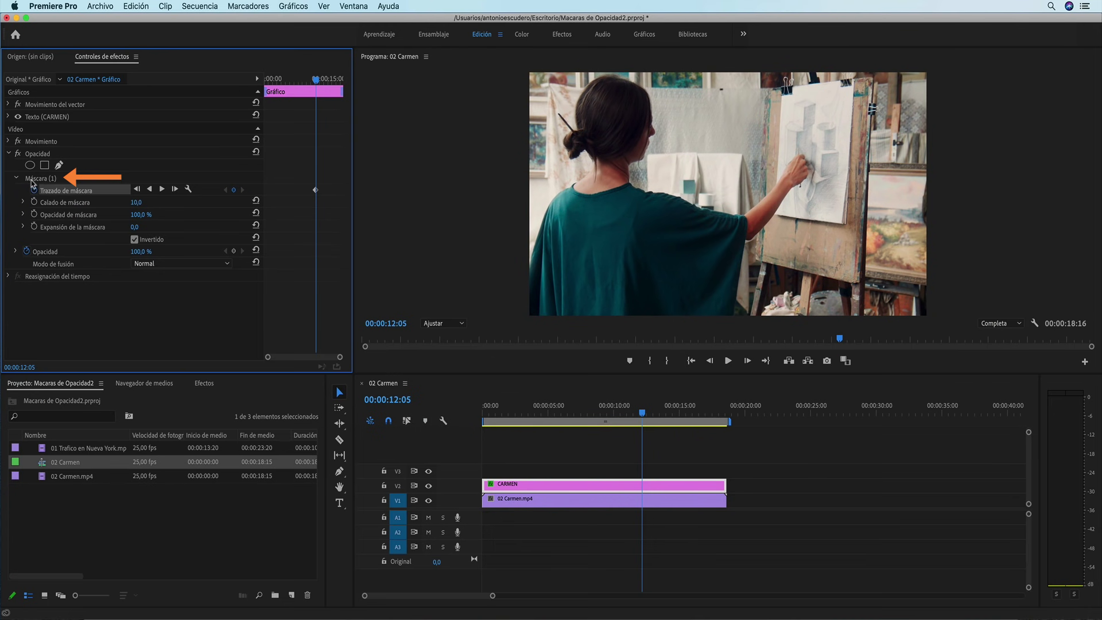
{"action": "left_click", "coordinate": [33, 181]}
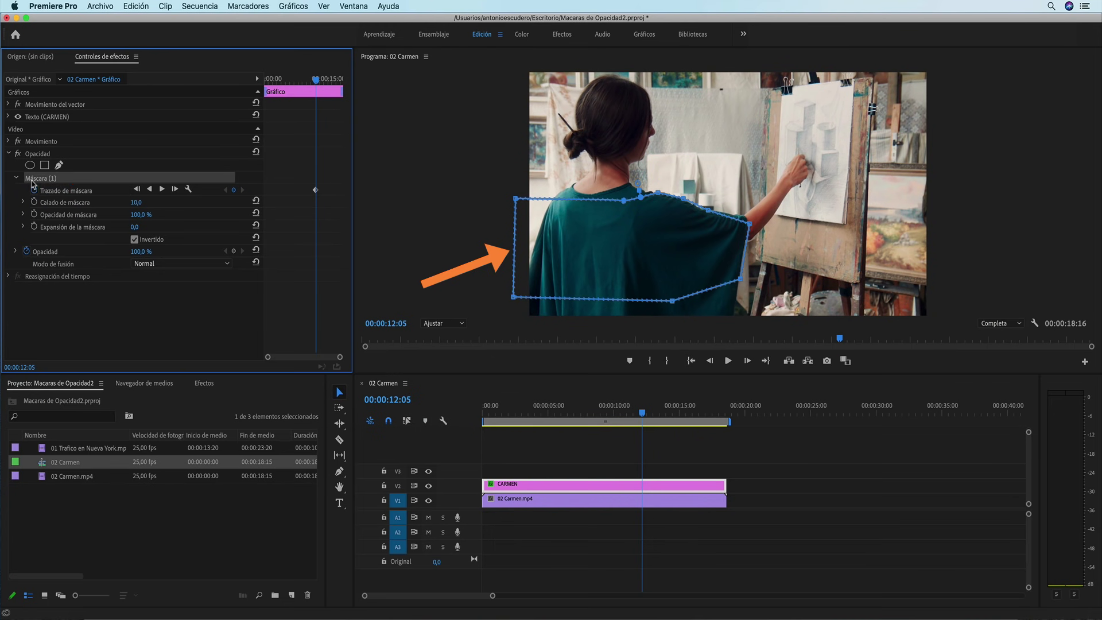
{"action": "left_click", "coordinate": [461, 326]}
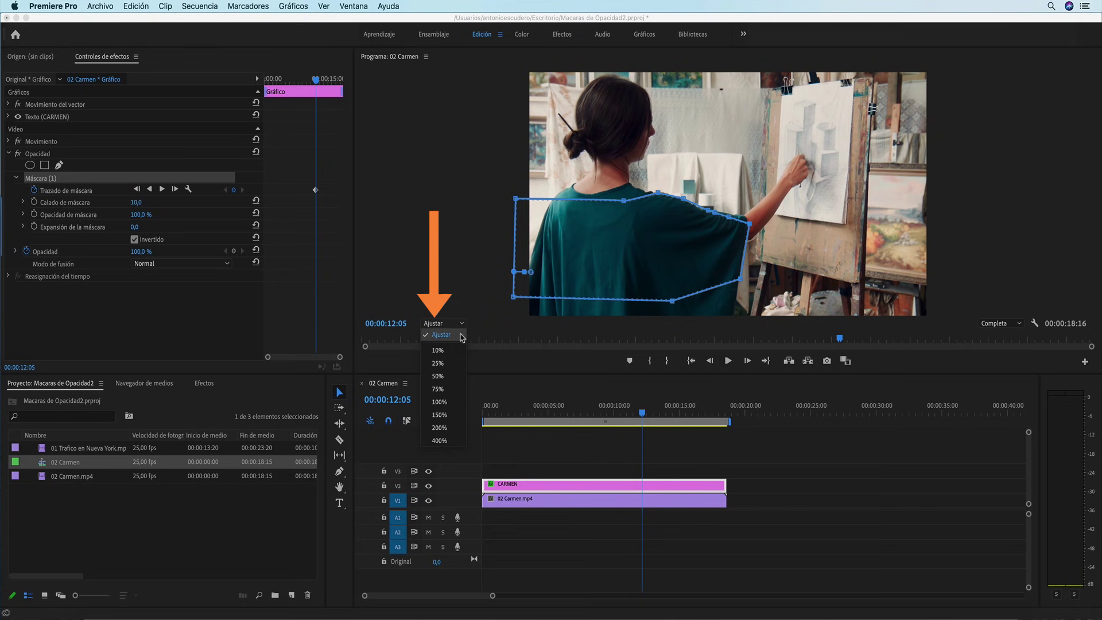
- Zoom the Program monitor to 150% and reshape the mask along her shoulder with two added points
{"action": "left_click", "coordinate": [439, 414]}
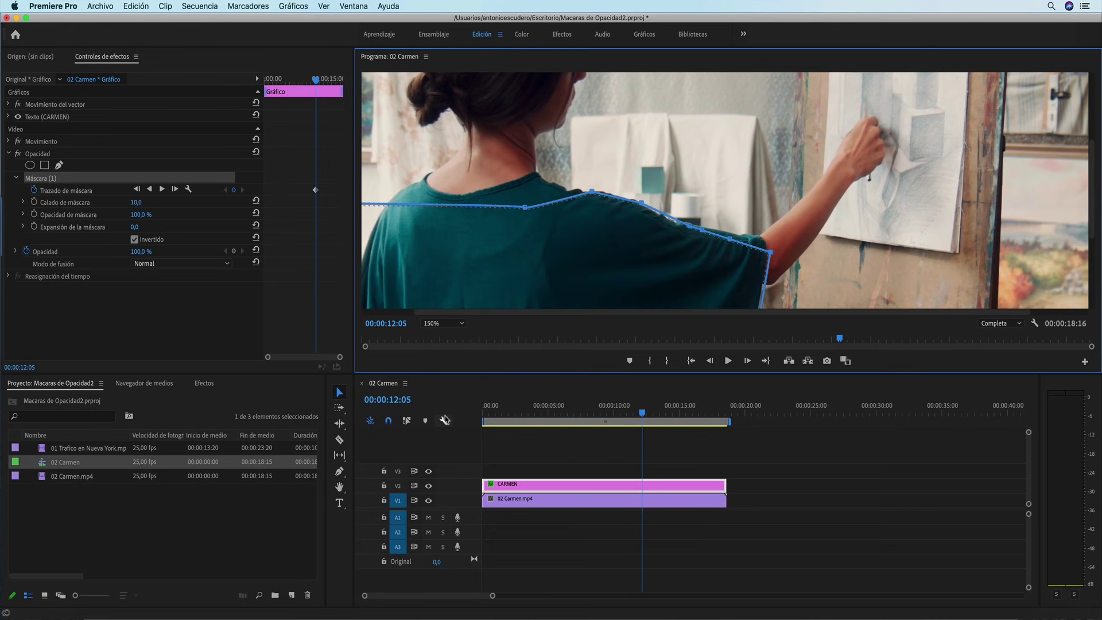
{"action": "scroll", "coordinate": [654, 317], "scroll_direction": "right", "scroll_amount": 2}
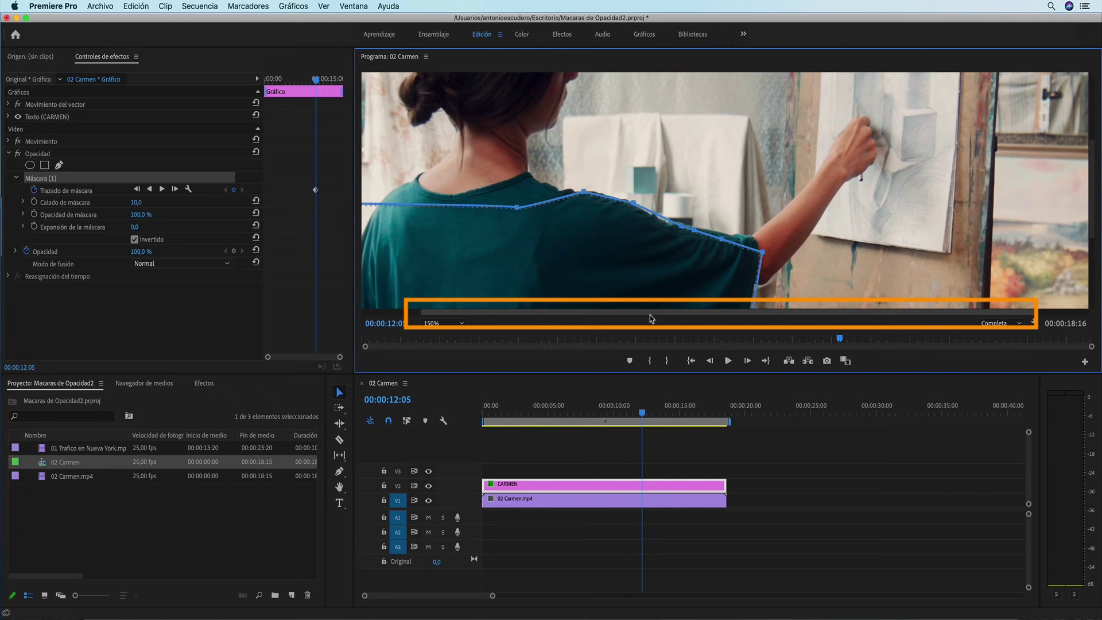
{"action": "left_click_drag", "start_coordinate": [1092, 153], "coordinate": [1092, 212]}
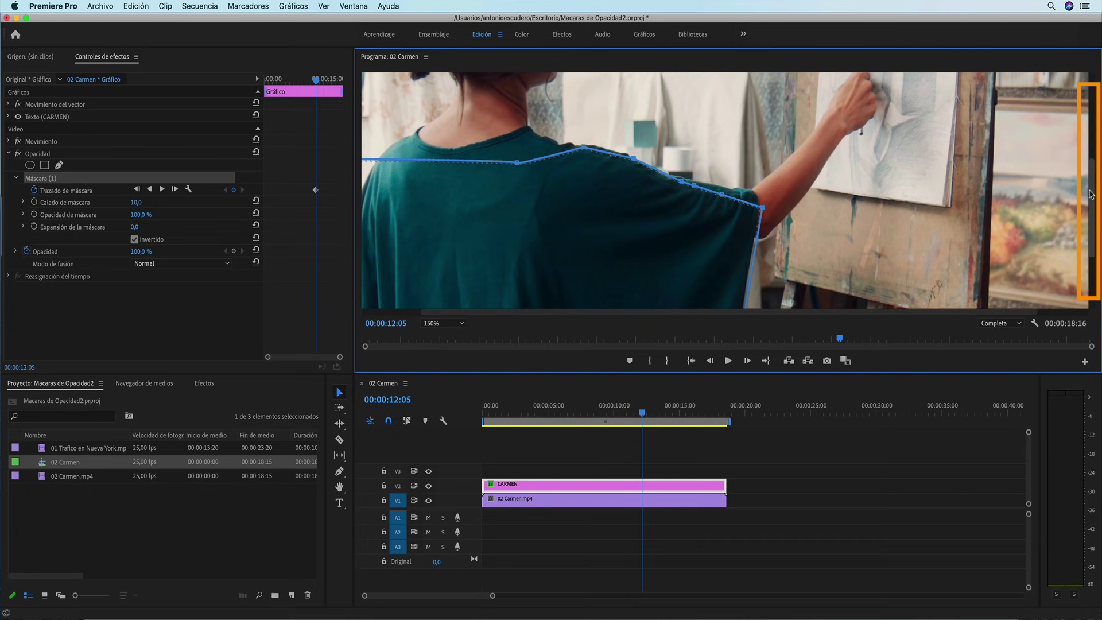
{"action": "left_click_drag", "start_coordinate": [634, 114], "coordinate": [622, 108]}
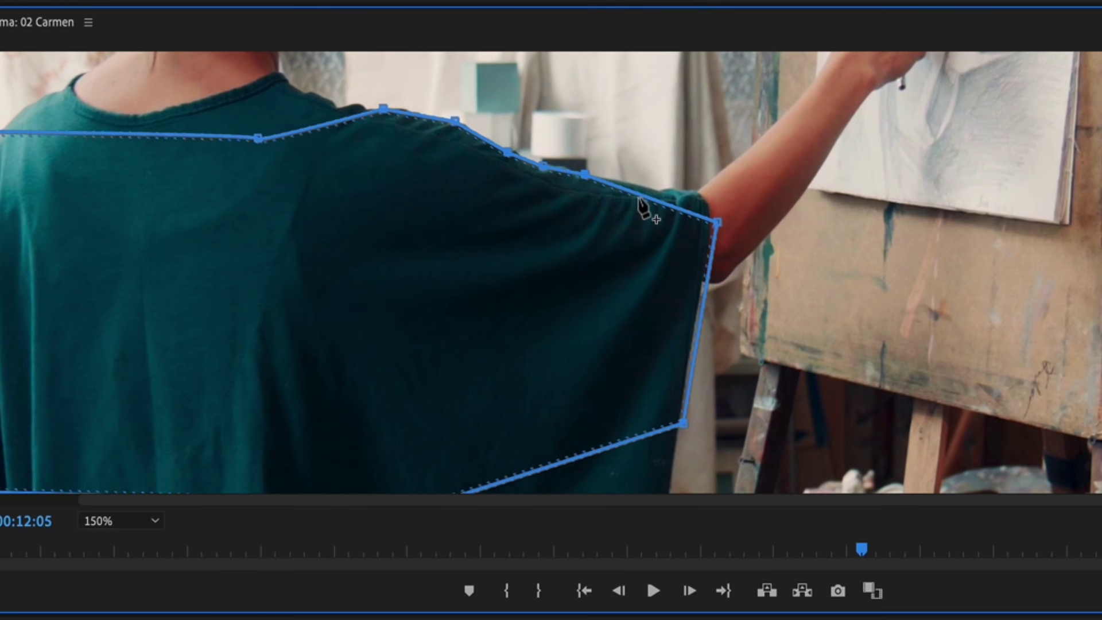
{"action": "left_click", "coordinate": [636, 191]}
{"action": "left_click_drag", "start_coordinate": [694, 213], "coordinate": [695, 191]}
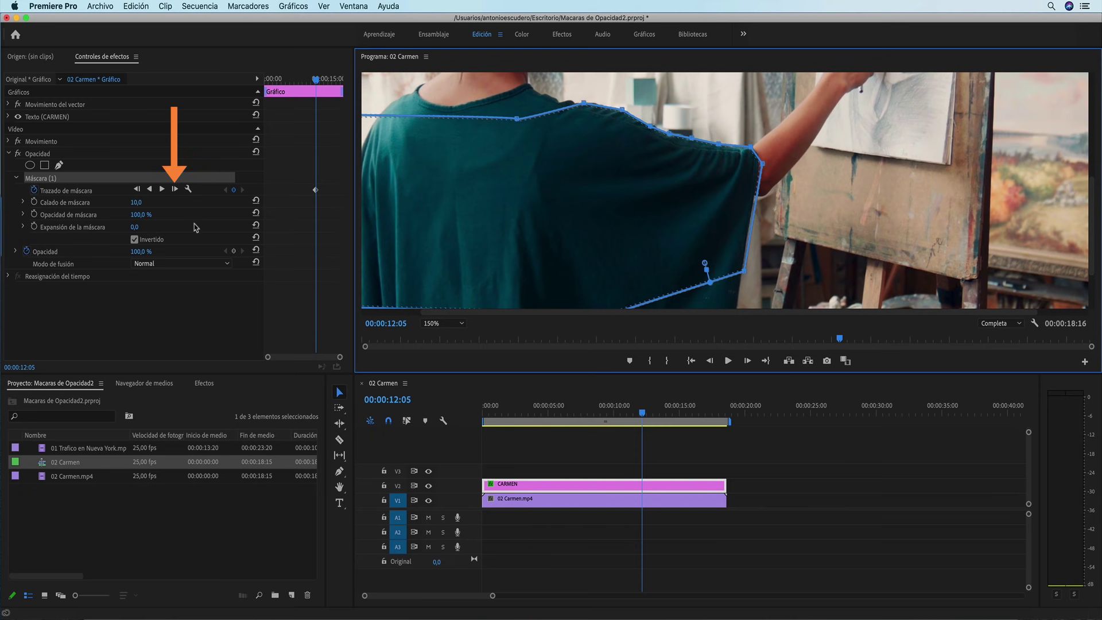
- Track the mask forward frame by frame to 00:00:12:10, realigning the shoulder and arm points
{"action": "left_click", "coordinate": [175, 189]}
{"action": "left_click", "coordinate": [174, 188]}
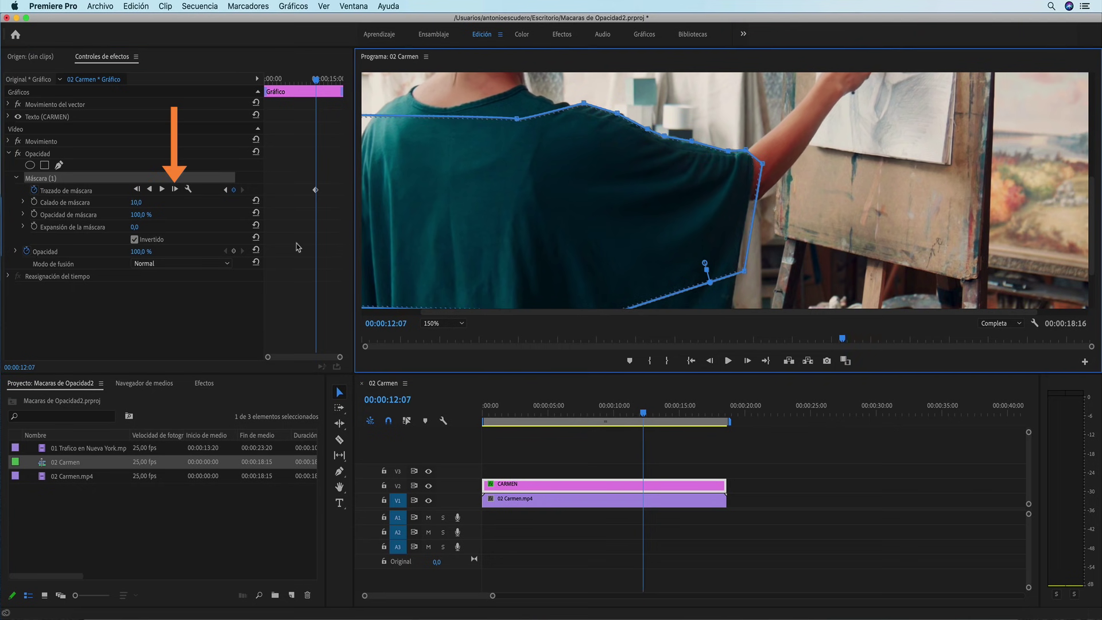
{"action": "left_click", "coordinate": [174, 189]}
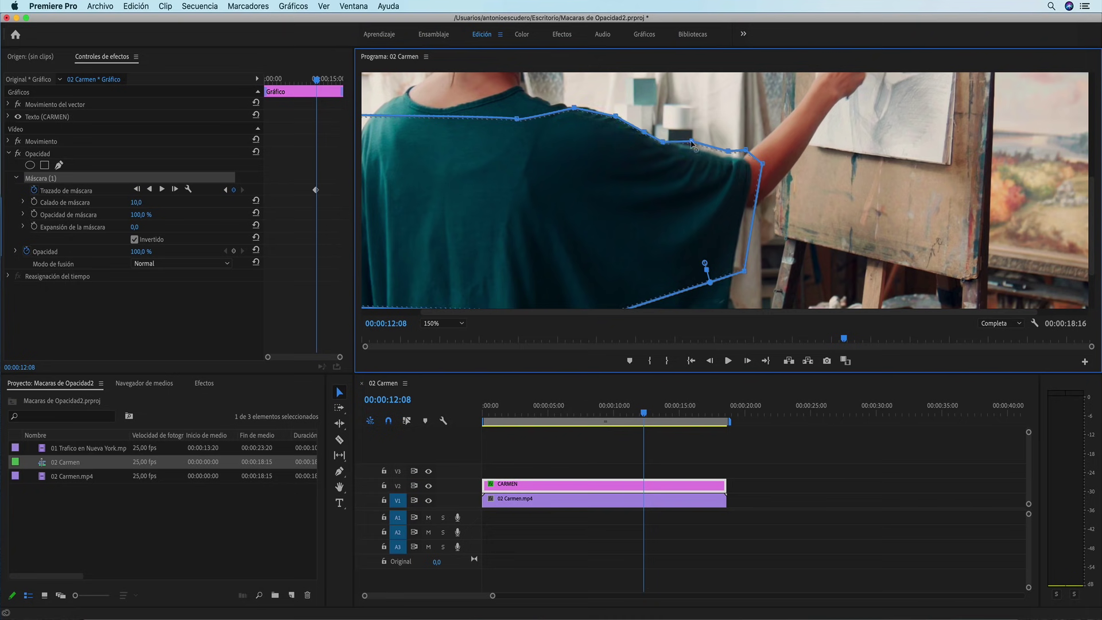
{"action": "key", "text": "Right"}
{"action": "left_click_drag", "start_coordinate": [692, 143], "coordinate": [668, 155]}
{"action": "left_click_drag", "start_coordinate": [762, 164], "coordinate": [748, 177]}
{"action": "left_click", "coordinate": [171, 189]}
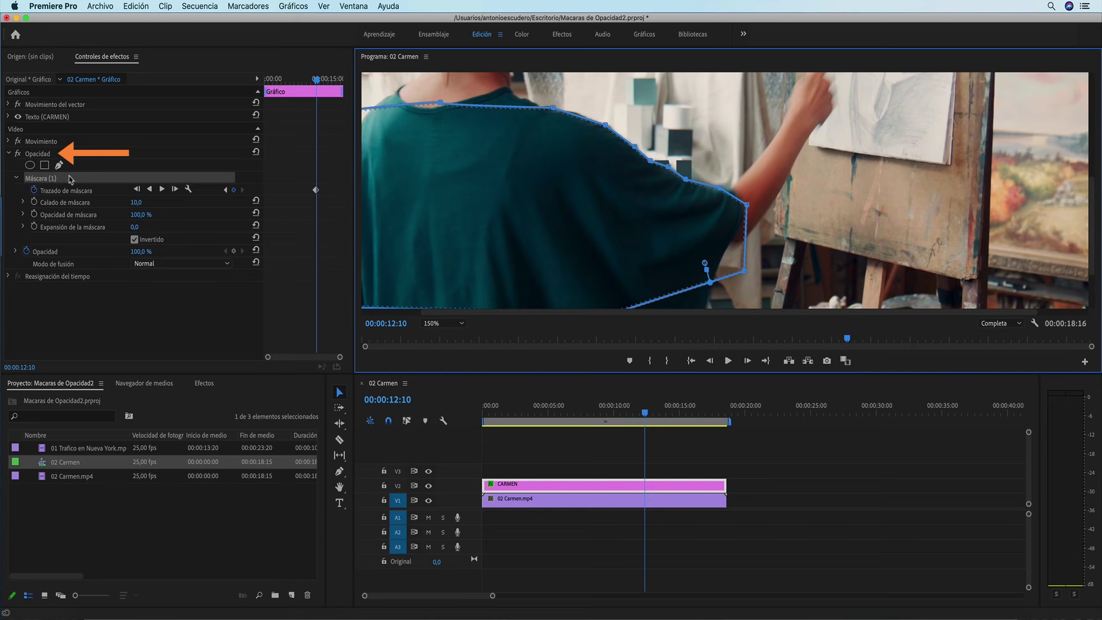
- Preview the mask without its outline, then track forward and refit points to her shifted shoulder
{"action": "left_click", "coordinate": [32, 155]}
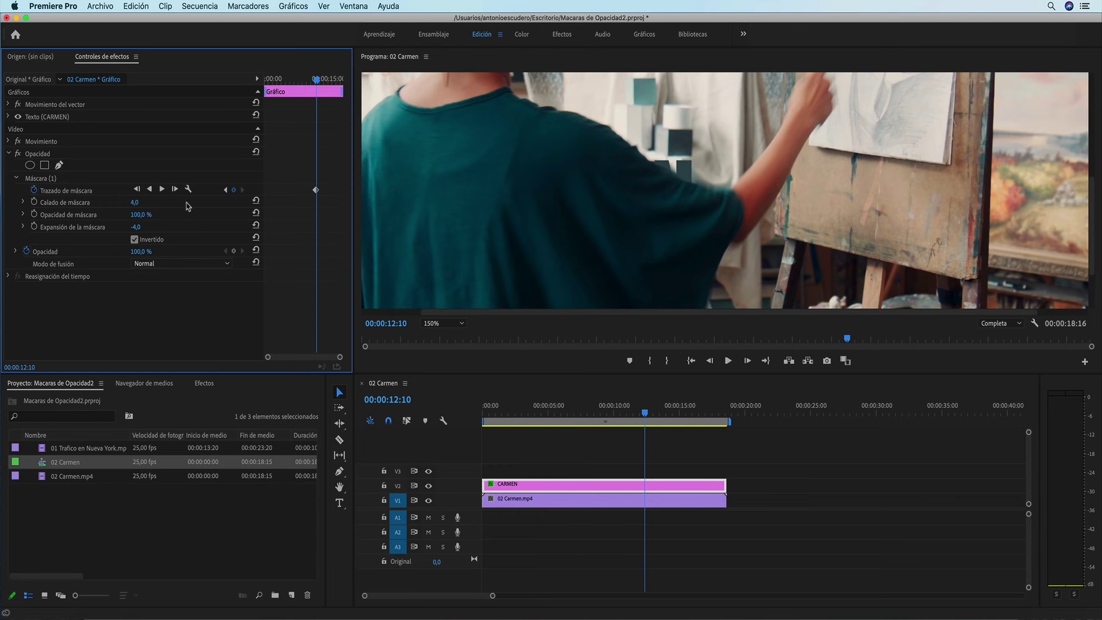
{"action": "left_click", "coordinate": [39, 179]}
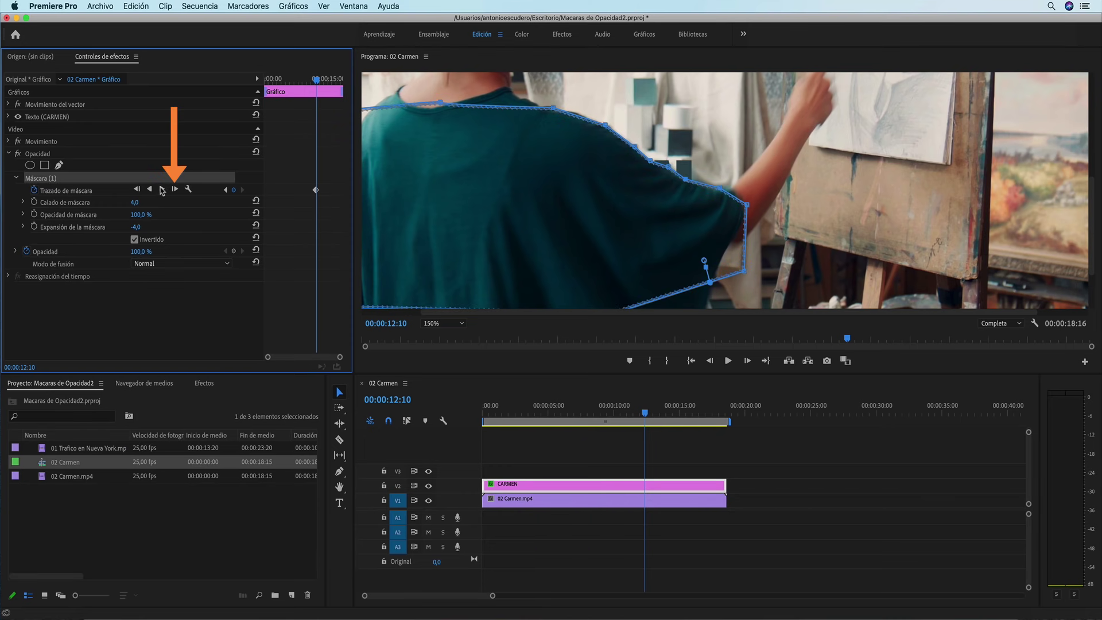
{"action": "left_click", "coordinate": [175, 189]}
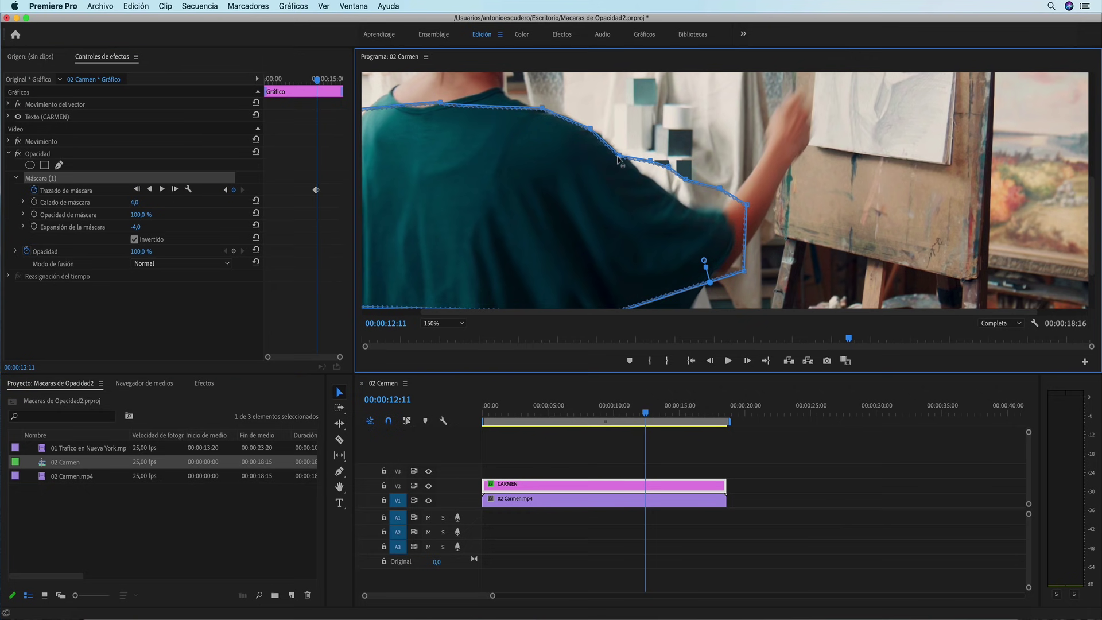
{"action": "mouse_move", "coordinate": [686, 179]}
{"action": "left_mouse_down"}
{"action": "mouse_move", "coordinate": [677, 200]}
{"action": "mouse_move", "coordinate": [735, 250]}
{"action": "left_mouse_up"}
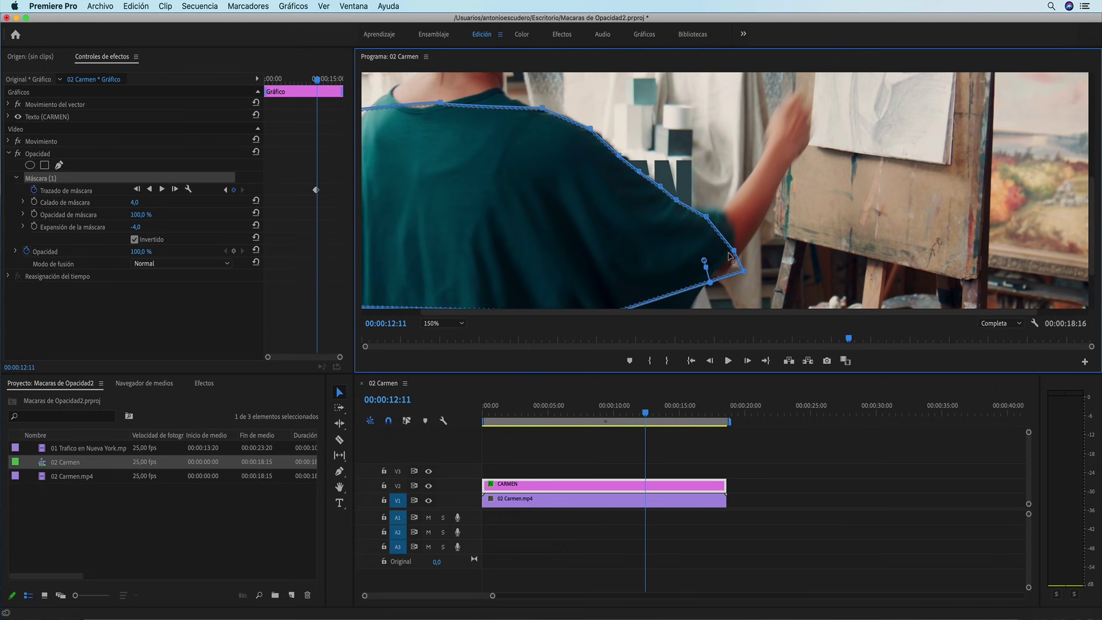
{"action": "left_click", "coordinate": [174, 189]}
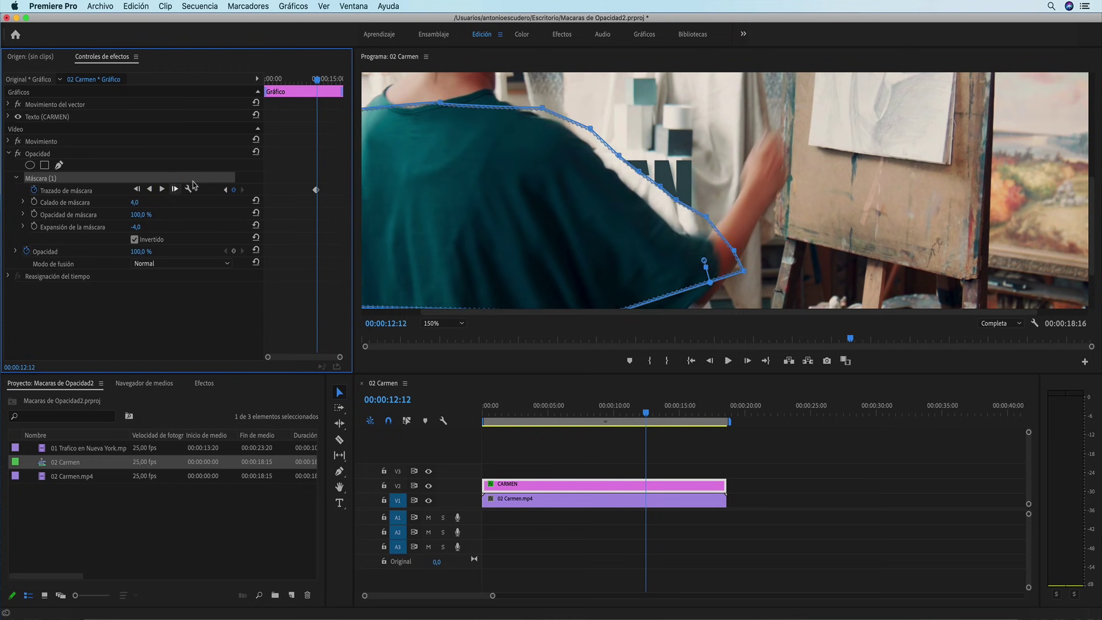
{"action": "mouse_move", "coordinate": [658, 187]}
{"action": "left_mouse_down"}
{"action": "mouse_move", "coordinate": [641, 198]}
{"action": "mouse_move", "coordinate": [671, 227]}
{"action": "left_mouse_up"}
{"action": "left_click_drag", "start_coordinate": [710, 282], "coordinate": [691, 287]}
{"action": "mouse_move", "coordinate": [733, 251]}
{"action": "left_mouse_down"}
{"action": "mouse_move", "coordinate": [686, 268]}
{"action": "mouse_move", "coordinate": [676, 301]}
{"action": "left_mouse_up"}
- Step frame by frame through 00:00:12:24 refitting the mask to the shoulder, then jump to 00:00:15:13
{"action": "key", "text": "Right"}
{"action": "key", "text": "Right"}
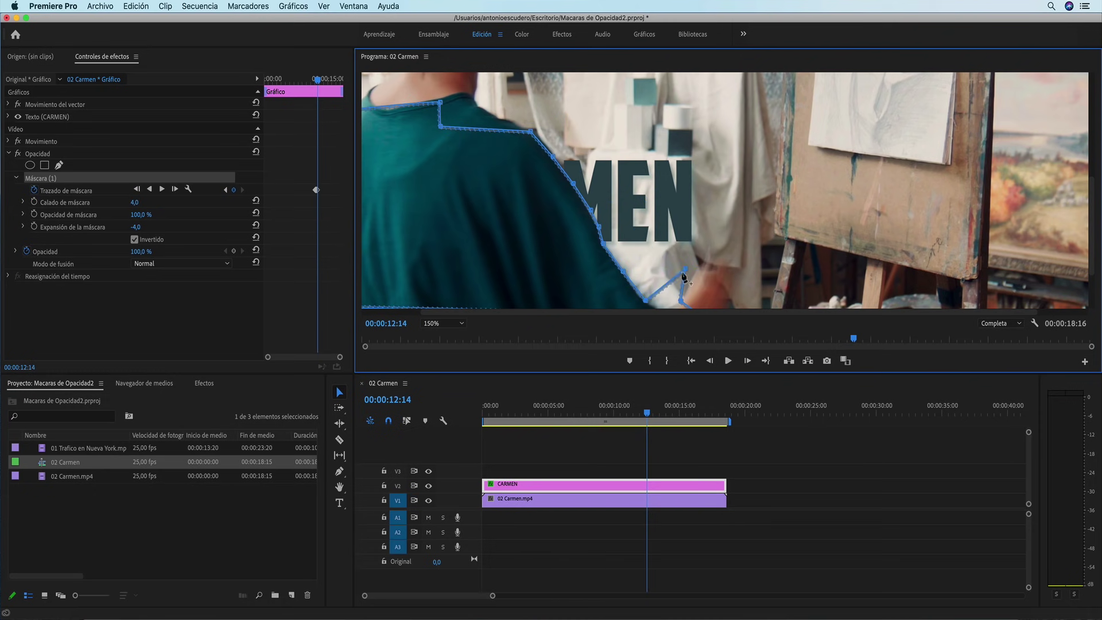
{"action": "key", "text": "Right"}
{"action": "left_click_drag", "start_coordinate": [588, 211], "coordinate": [572, 200]}
{"action": "key", "text": "Right"}
{"action": "key", "text": "Right"}
{"action": "left_click_drag", "start_coordinate": [577, 270], "coordinate": [551, 258]}
{"action": "mouse_move", "coordinate": [528, 190]}
{"action": "left_mouse_down"}
{"action": "mouse_move", "coordinate": [501, 169]}
{"action": "mouse_move", "coordinate": [453, 187]}
{"action": "left_mouse_up"}
{"action": "key", "text": "Right"}
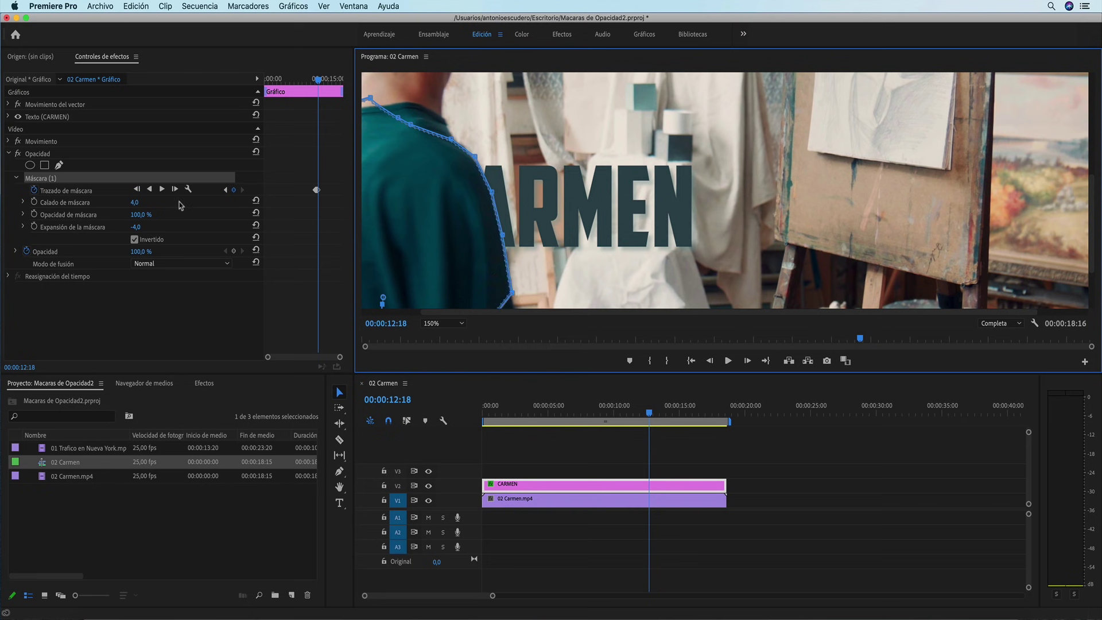
{"action": "key", "text": "Right"}
{"action": "key", "text": "Right"}
{"action": "mouse_move", "coordinate": [539, 241]}
{"action": "left_mouse_down"}
{"action": "mouse_move", "coordinate": [491, 259]}
{"action": "mouse_move", "coordinate": [453, 241]}
{"action": "mouse_move", "coordinate": [413, 194]}
{"action": "left_mouse_up"}
{"action": "key", "text": "Right"}
{"action": "key", "text": "Right"}
{"action": "key", "text": "Right"}
{"action": "key", "text": "Right"}
{"action": "left_click_drag", "start_coordinate": [452, 294], "coordinate": [434, 308]}
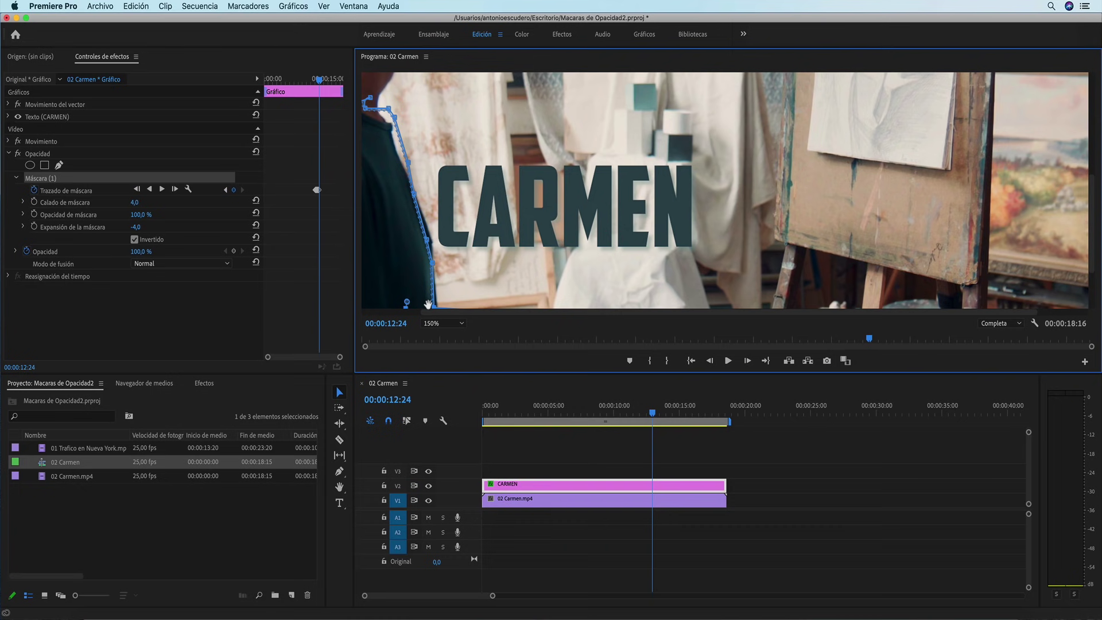
{"action": "left_click_drag", "start_coordinate": [648, 413], "coordinate": [685, 424]}
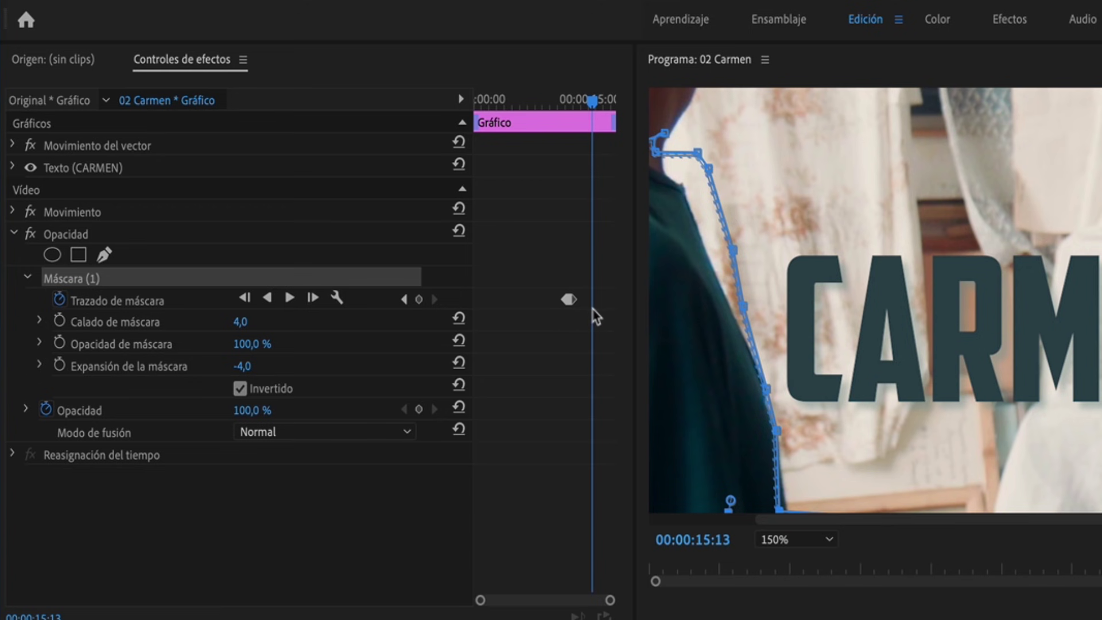
- Keyframe Máscara (1)'s path at 00:00:15:13 and track it forward over her raised arm to 00:00:16:05
{"action": "left_click", "coordinate": [418, 299]}
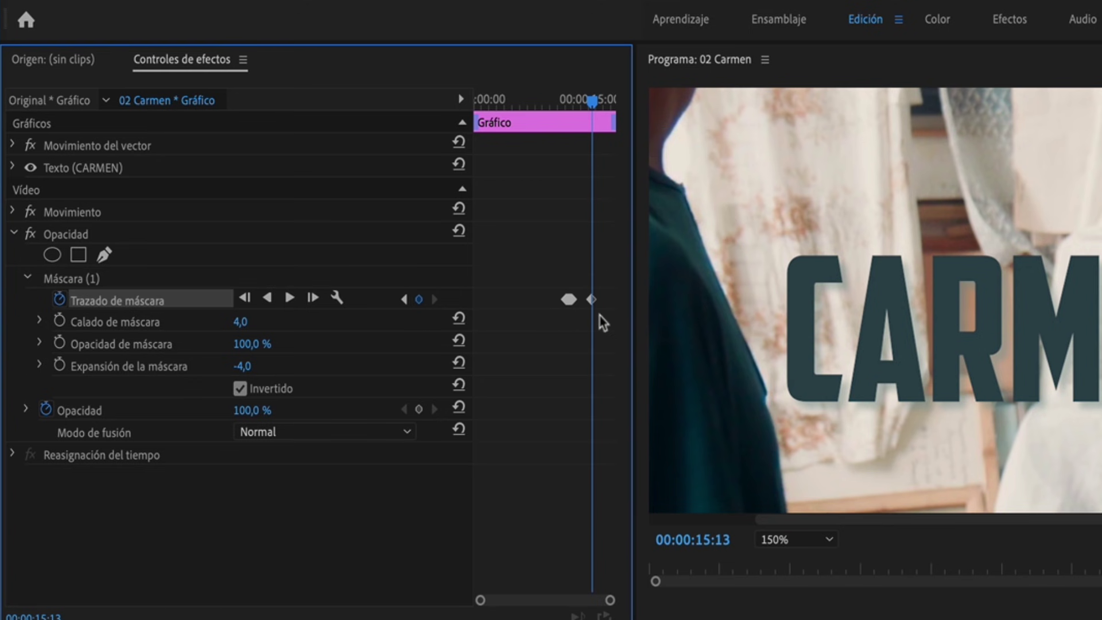
{"action": "left_click", "coordinate": [498, 317]}
{"action": "left_click", "coordinate": [68, 280]}
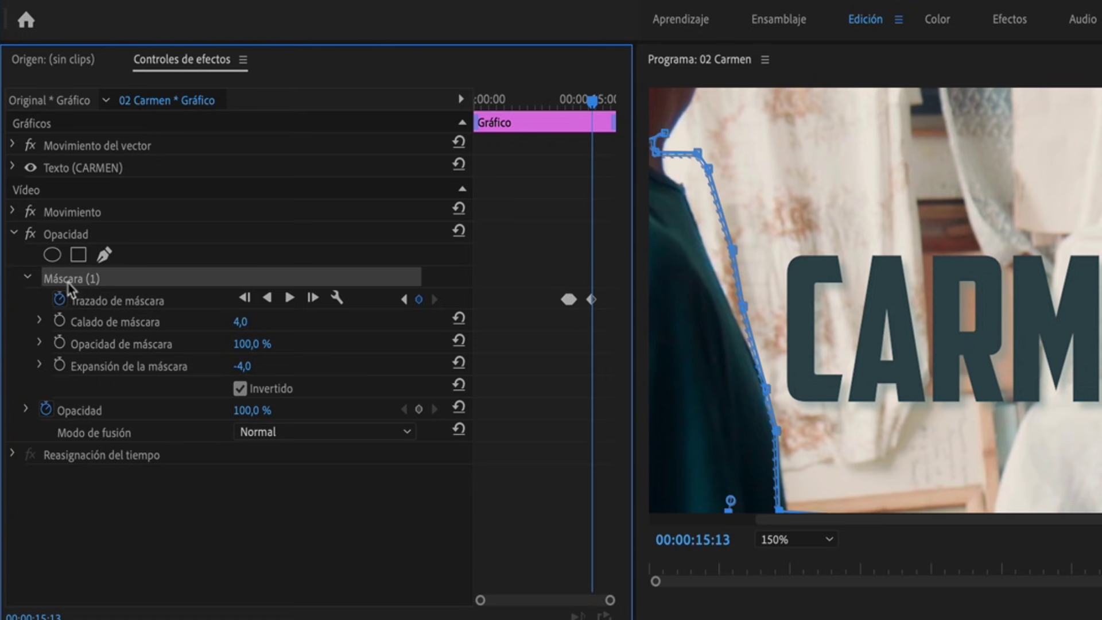
{"action": "left_click", "coordinate": [312, 297]}
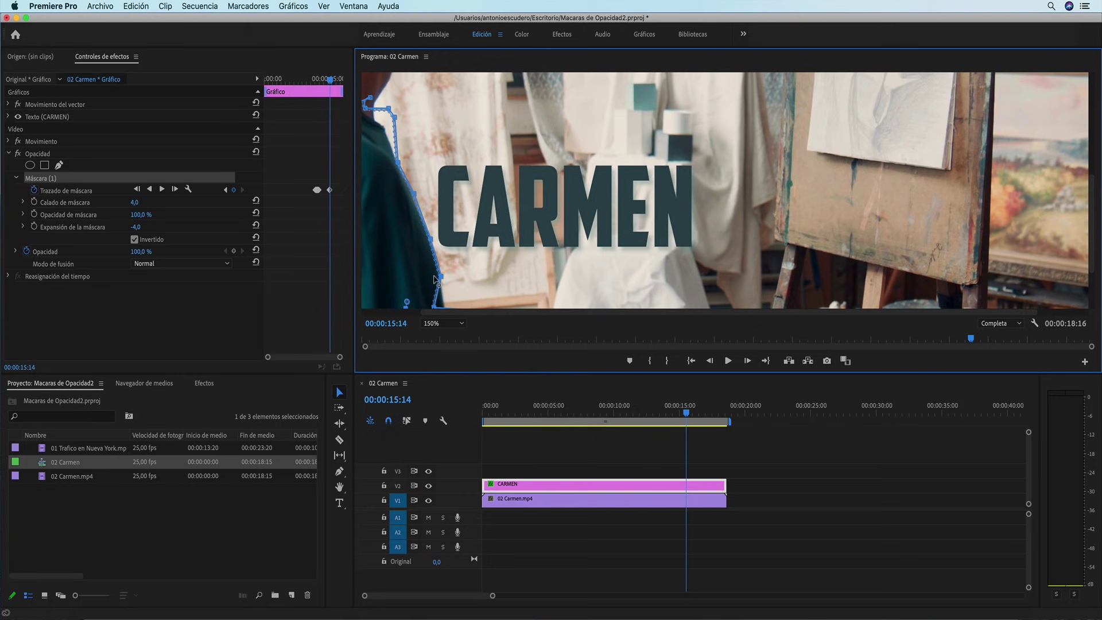
{"action": "left_click", "coordinate": [175, 189]}
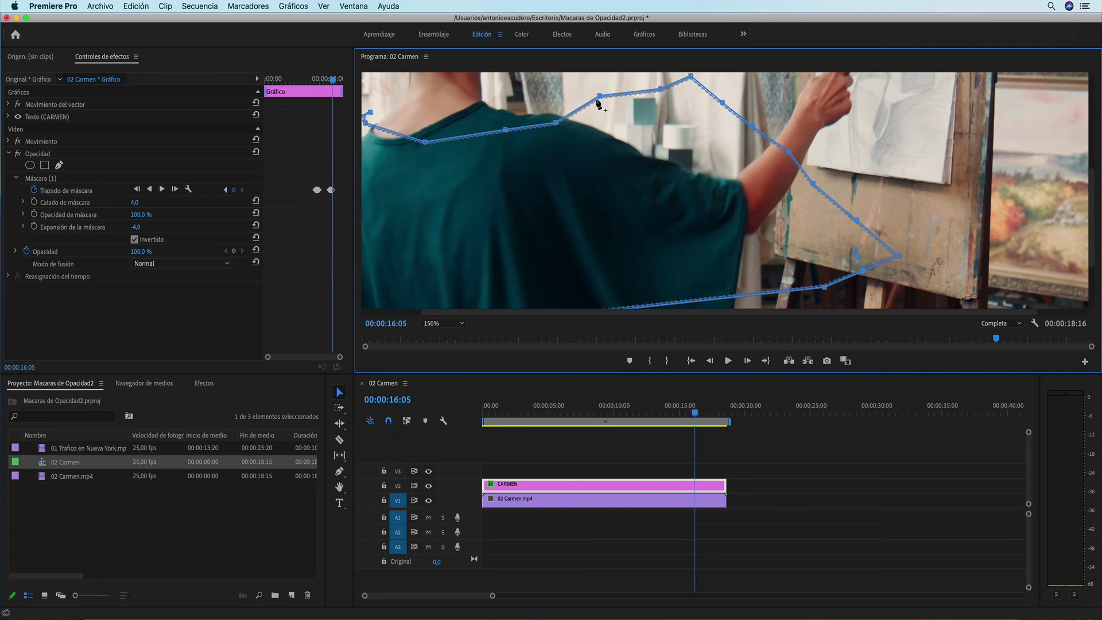
{"action": "left_click", "coordinate": [461, 330]}
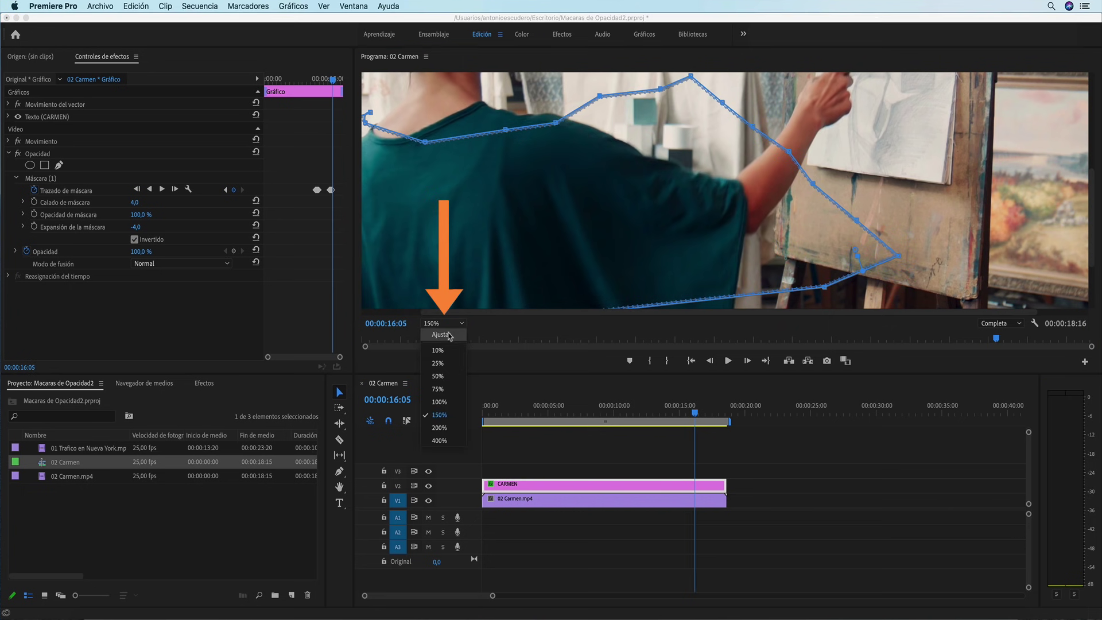
- Return the Program monitor zoom to Ajustar, rewind, and play the finished CARMEN shot
{"action": "left_click", "coordinate": [443, 334]}
{"action": "left_click_drag", "start_coordinate": [695, 413], "coordinate": [583, 413]}
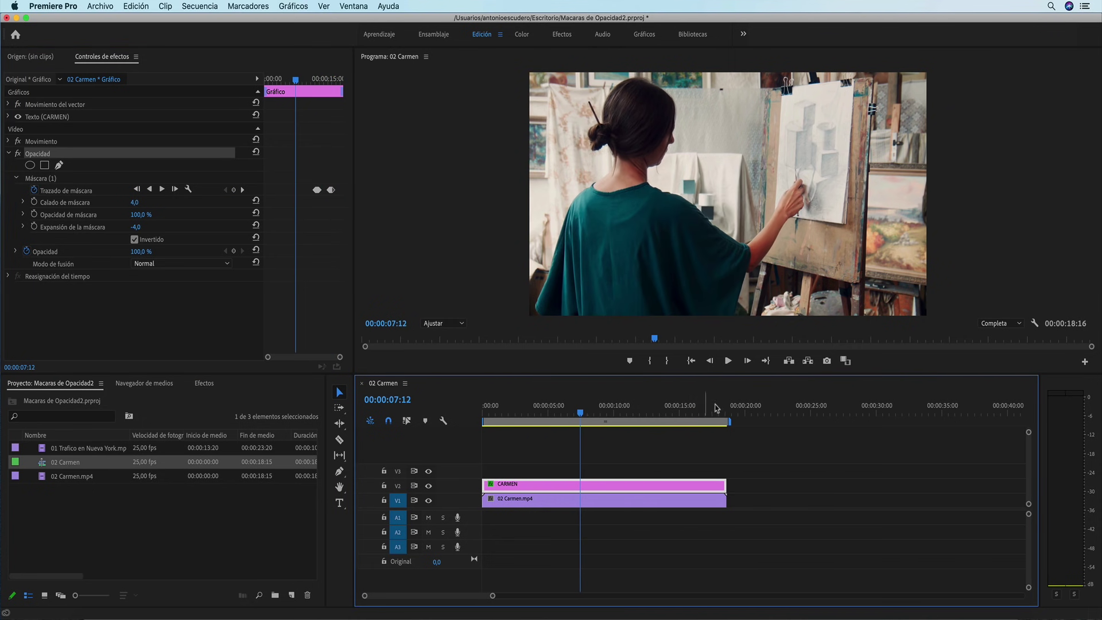
{"action": "left_click", "coordinate": [727, 361]}
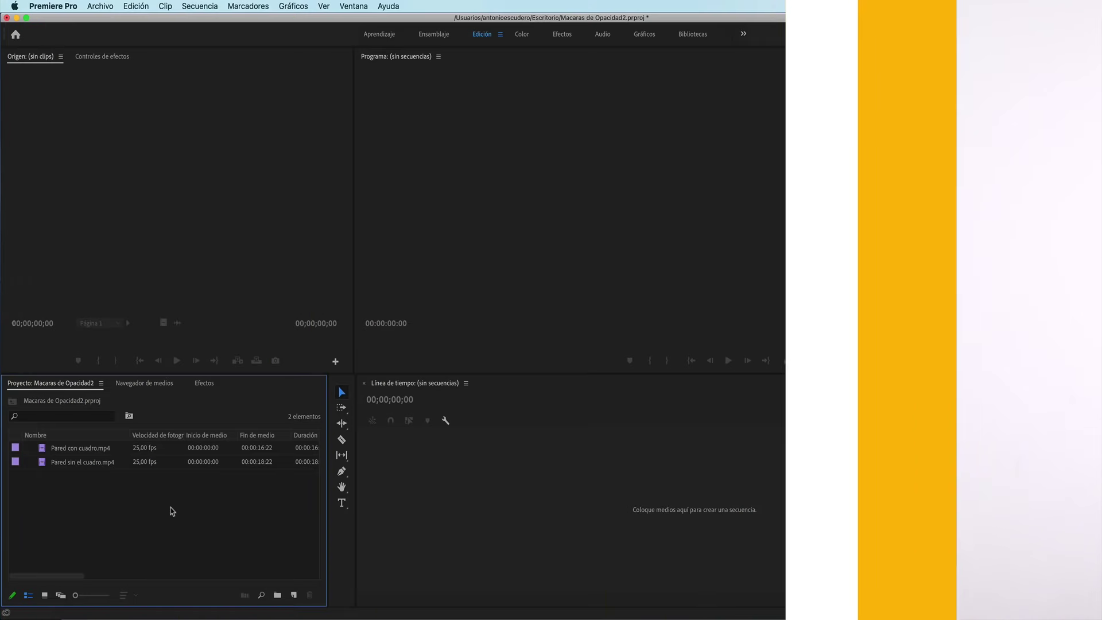
- Create a sequence from Pared con cuadro.mp4 and move that clip up to track V2
{"action": "left_click", "coordinate": [93, 451]}
{"action": "left_click_drag", "start_coordinate": [409, 455], "coordinate": [442, 456]}
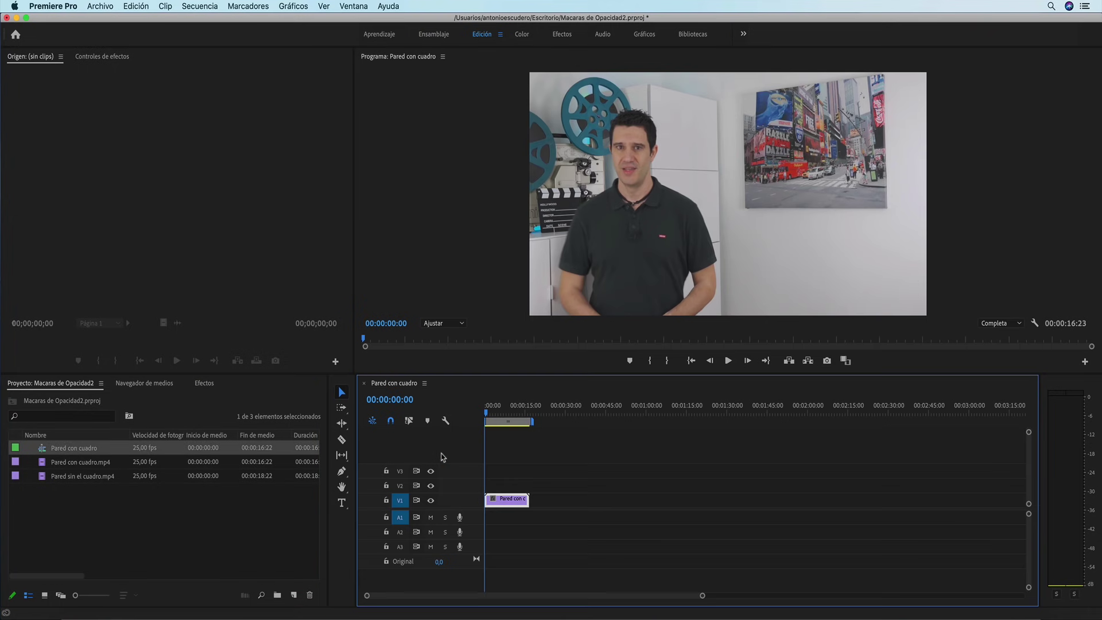
{"action": "left_click_drag", "start_coordinate": [502, 498], "coordinate": [502, 484]}
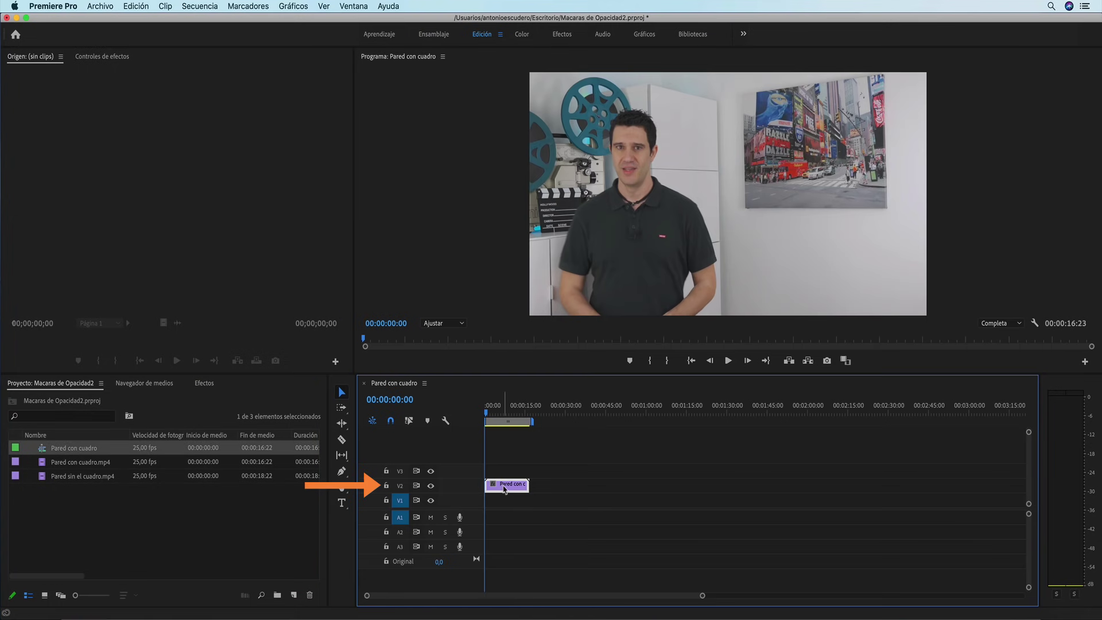
{"action": "left_click", "coordinate": [546, 492]}
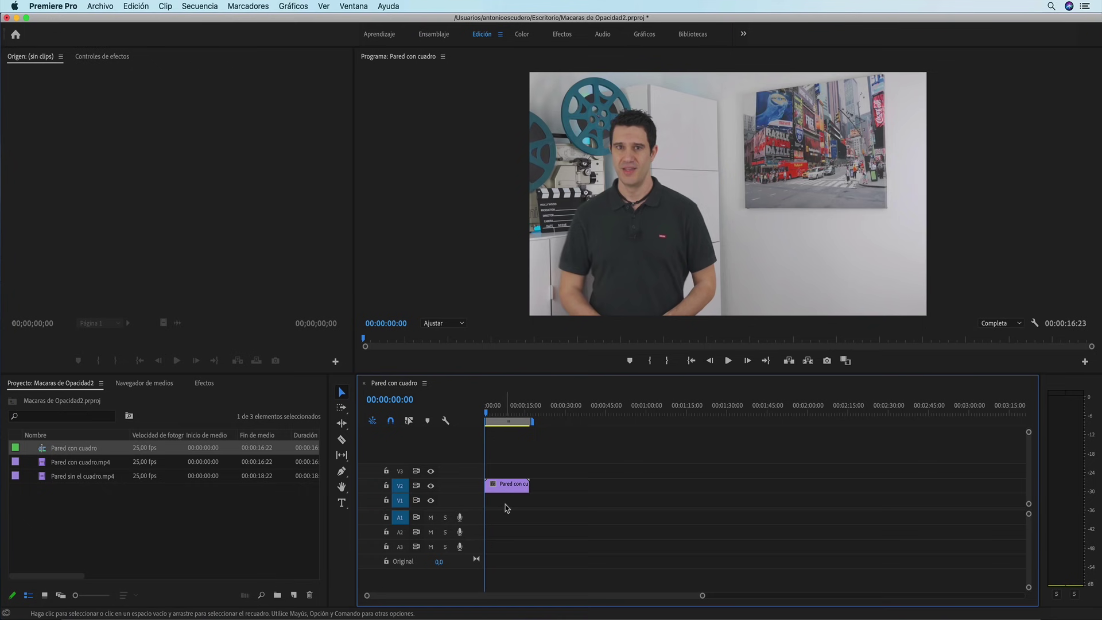
- Place Pared sin el cuadro.mp4 on V1 and trim it to end with the V2 clip
{"action": "left_click", "coordinate": [77, 481]}
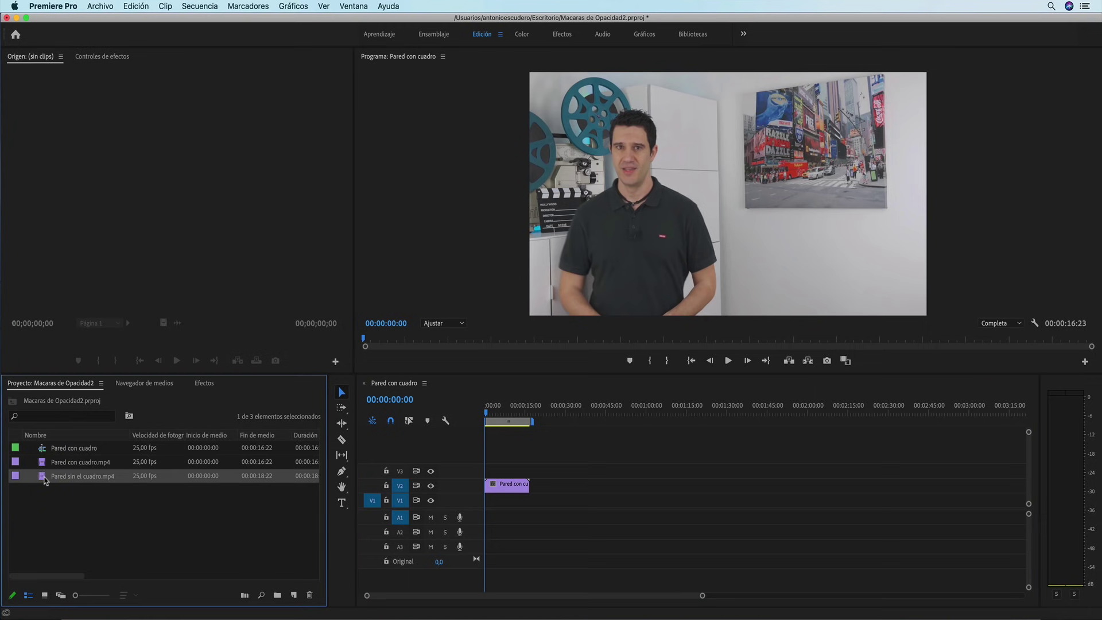
{"action": "left_click_drag", "start_coordinate": [152, 506], "coordinate": [426, 516]}
{"action": "left_click_drag", "start_coordinate": [493, 515], "coordinate": [518, 509]}
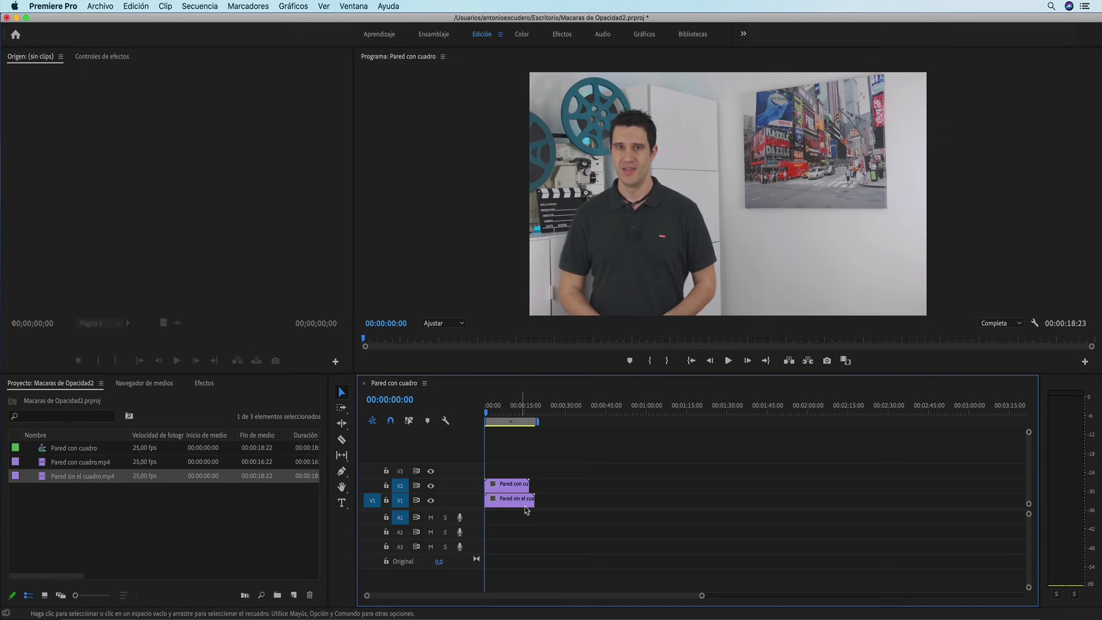
{"action": "left_click_drag", "start_coordinate": [537, 499], "coordinate": [528, 499]}
- At 9:15, hide and re-show track V2 to compare the bare wall
{"action": "left_click_drag", "start_coordinate": [496, 422], "coordinate": [513, 423]}
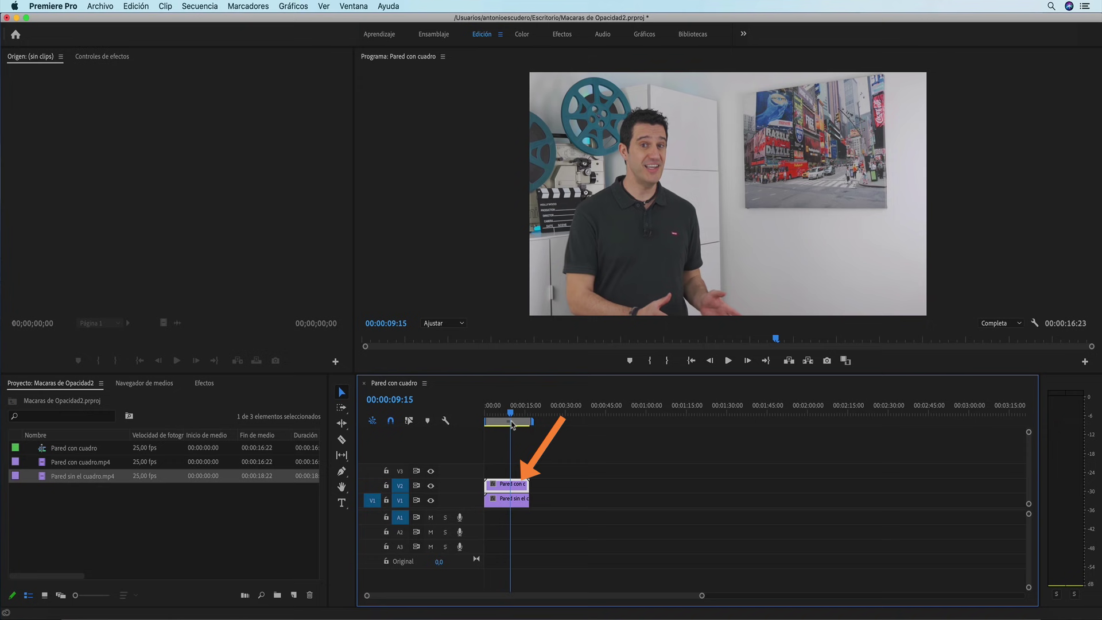
{"action": "left_click", "coordinate": [430, 485]}
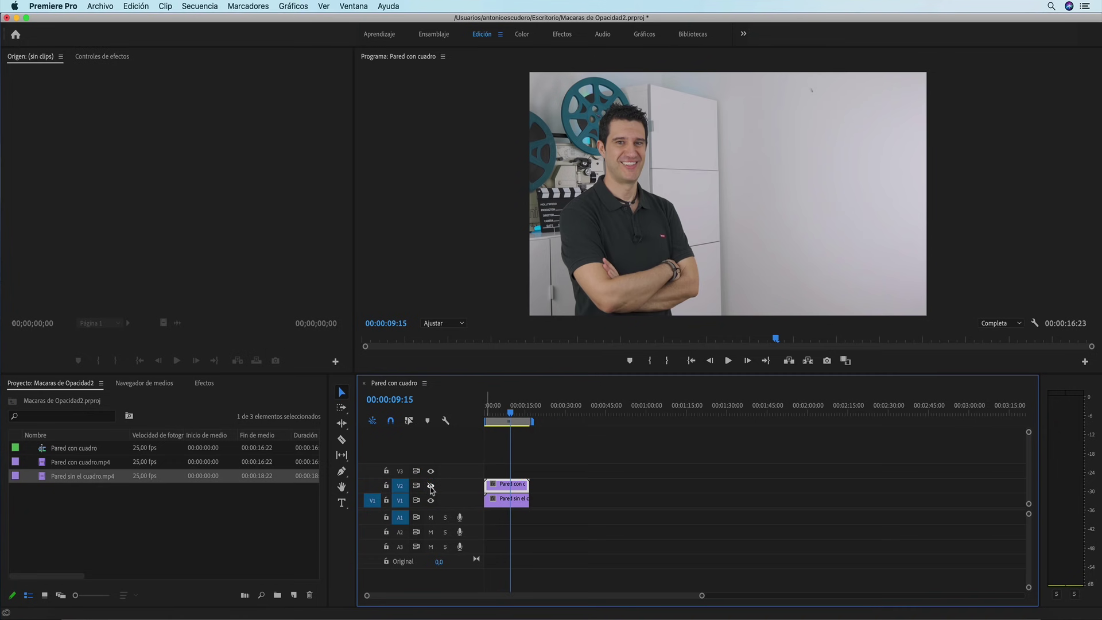
{"action": "left_click", "coordinate": [431, 485]}
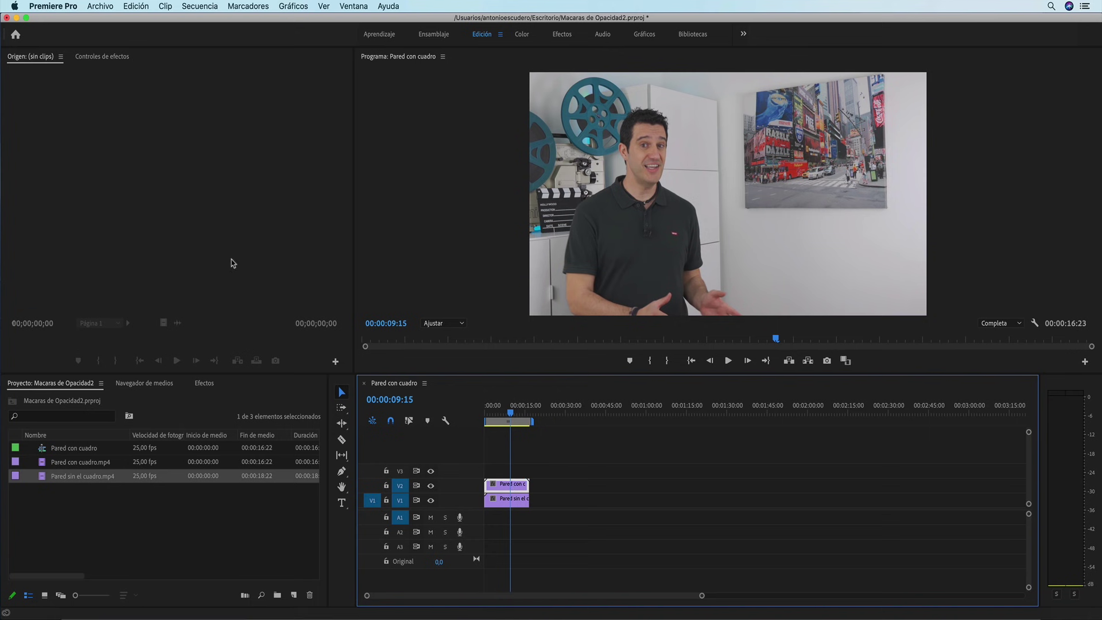
- Draw a rectangle opacity mask over the wall painting in Effect Controls and set it to Invertido
{"action": "left_click", "coordinate": [115, 59]}
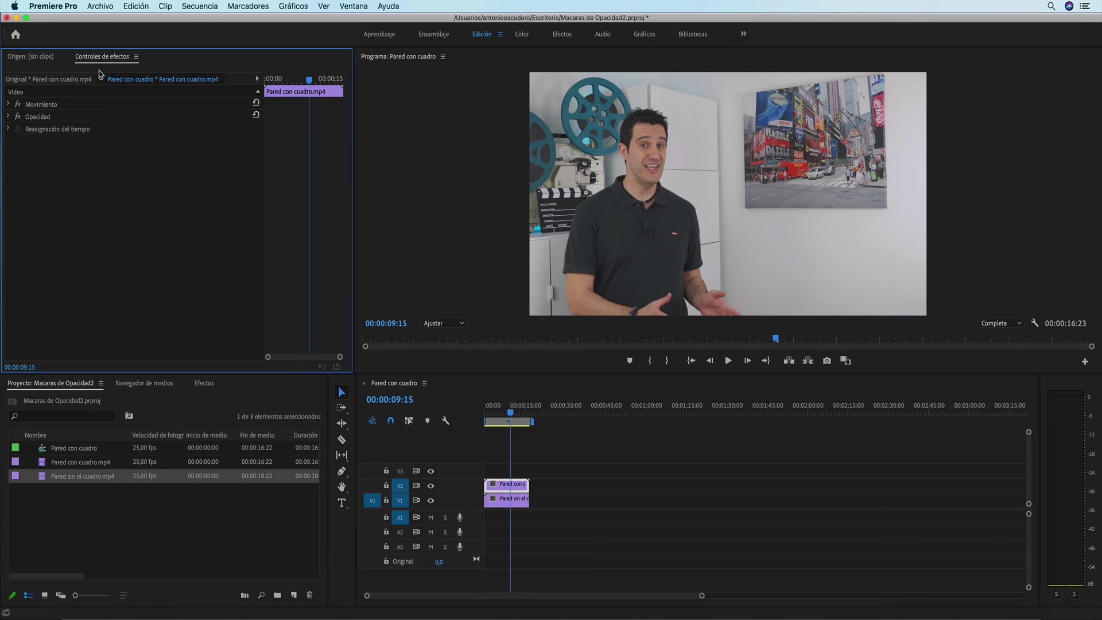
{"action": "left_click", "coordinate": [10, 117]}
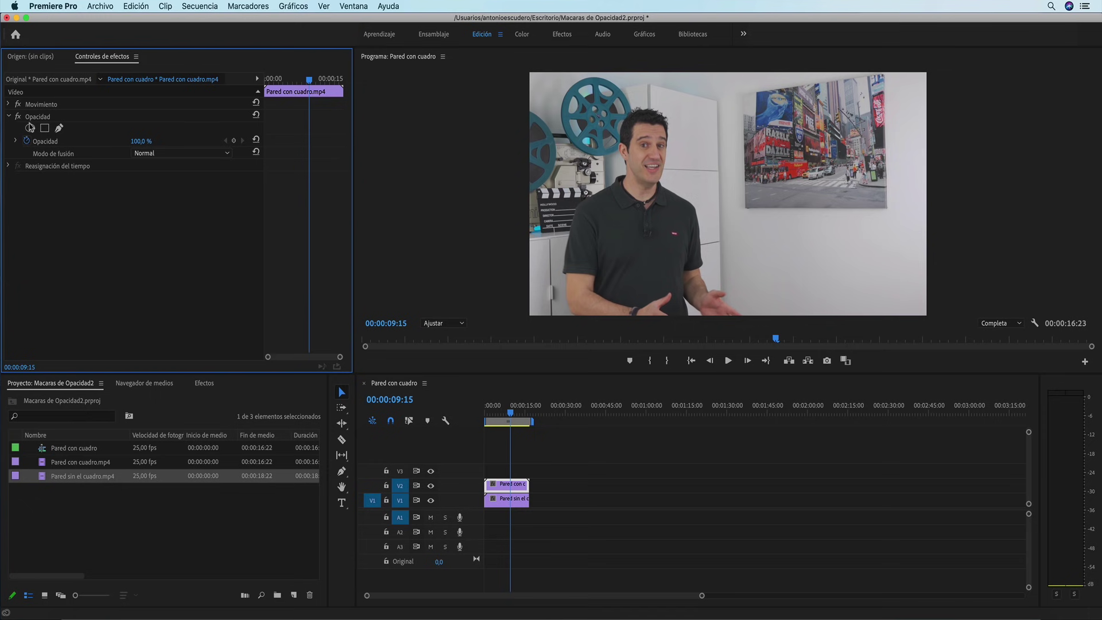
{"action": "left_click", "coordinate": [44, 128]}
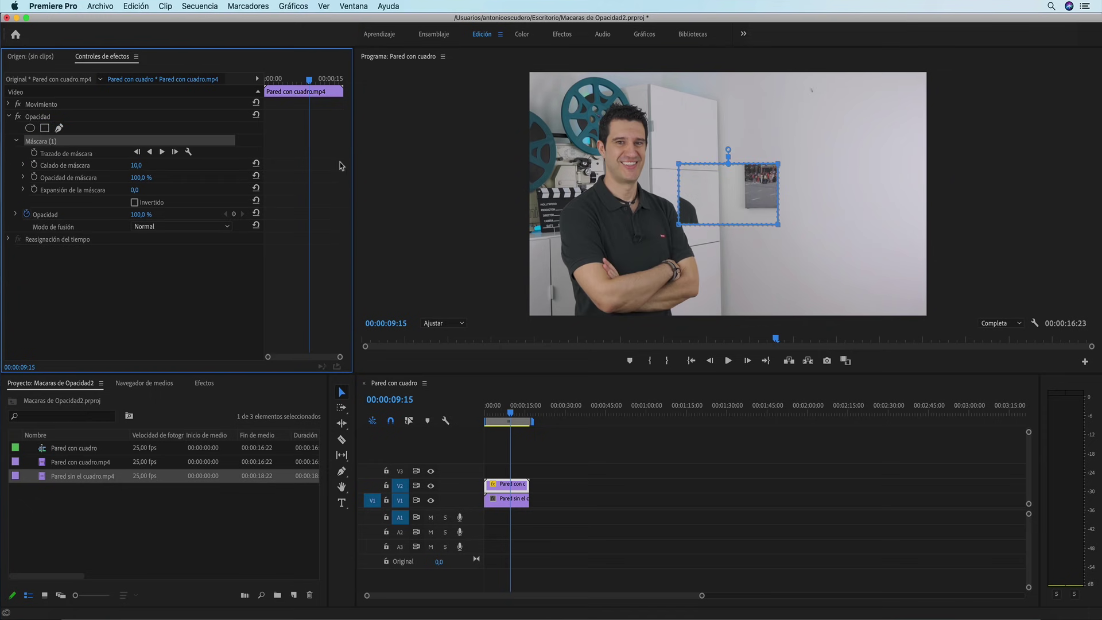
{"action": "mouse_move", "coordinate": [743, 186]}
{"action": "left_mouse_down"}
{"action": "mouse_move", "coordinate": [799, 109]}
{"action": "mouse_move", "coordinate": [892, 73]}
{"action": "left_mouse_up"}
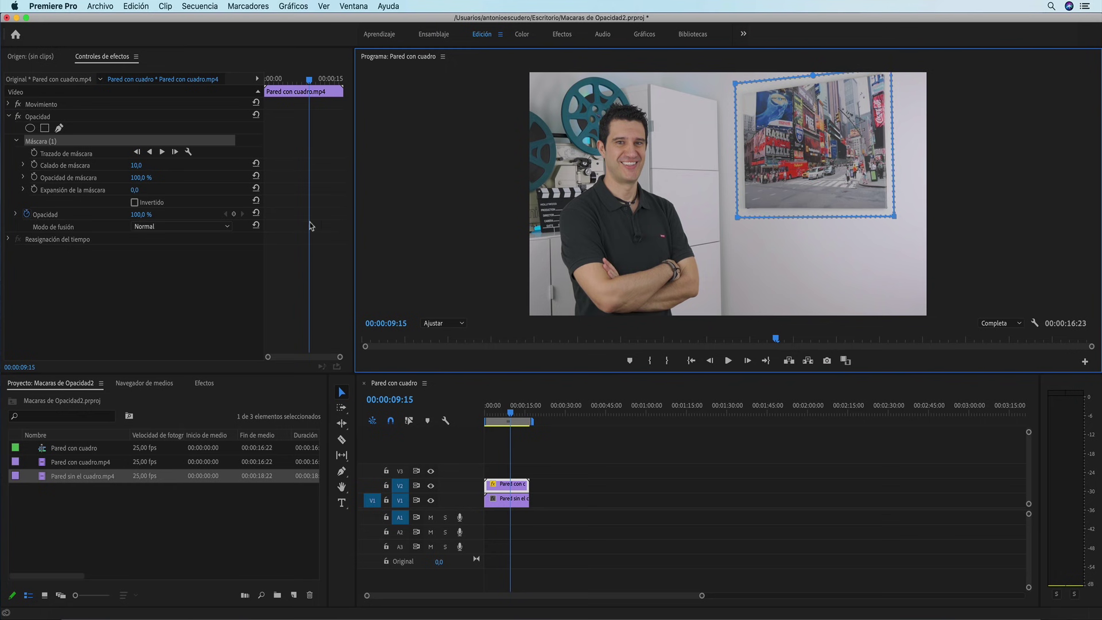
{"action": "left_click", "coordinate": [135, 202]}
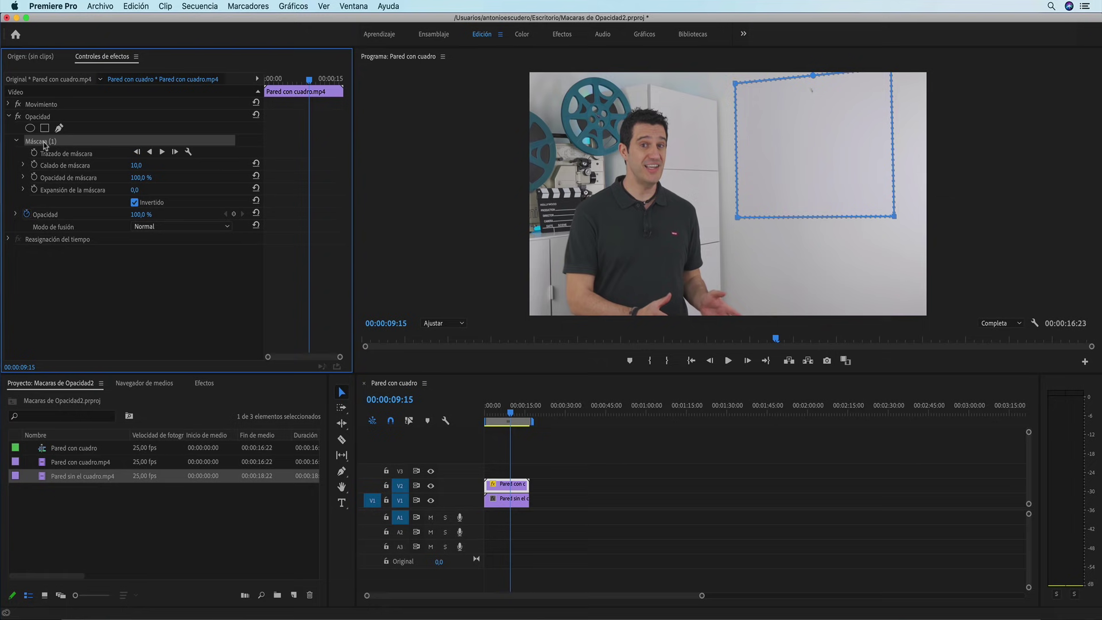
- Give Máscara (1) feather 56 and expansion 59, then play the sequence from the beginning
{"action": "left_click", "coordinate": [38, 117]}
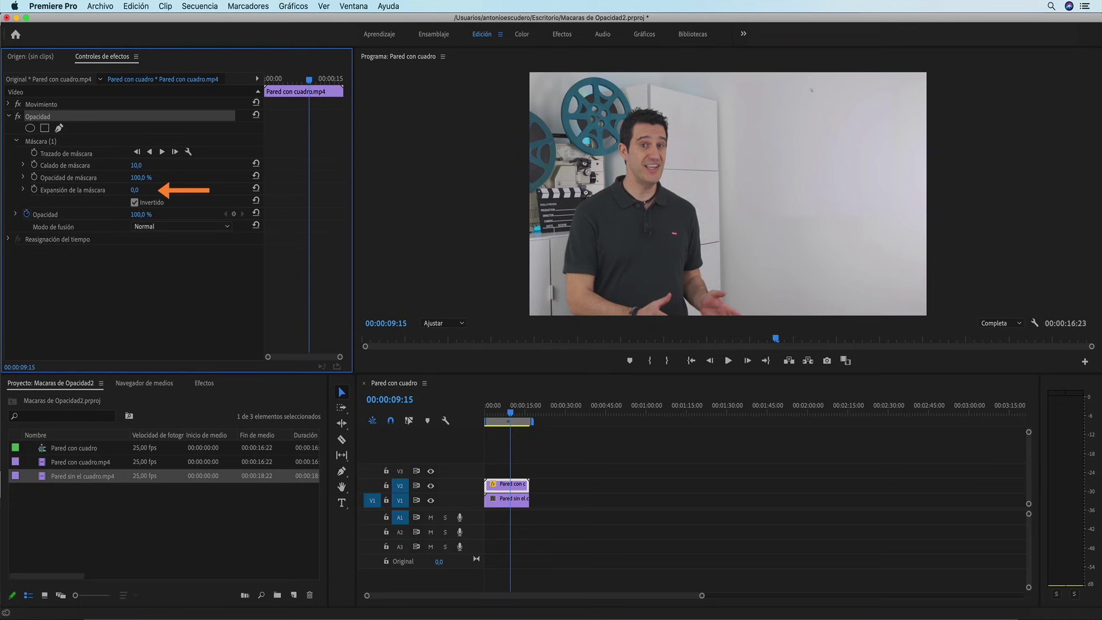
{"action": "left_click_drag", "start_coordinate": [136, 165], "coordinate": [146, 167]}
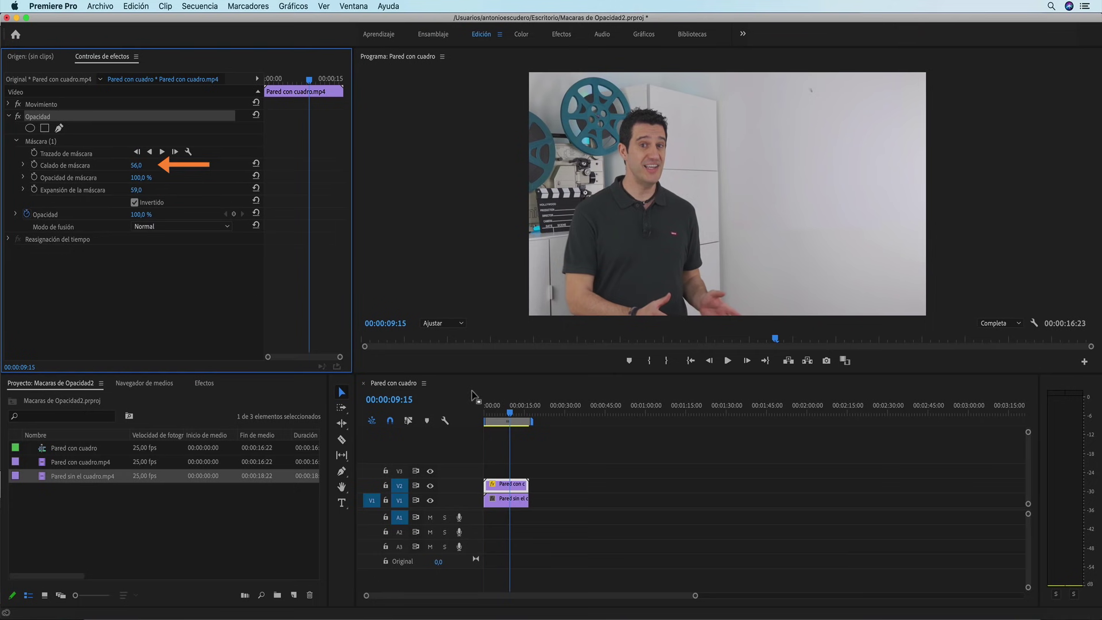
{"action": "left_click", "coordinate": [505, 413]}
{"action": "left_click_drag", "start_coordinate": [504, 414], "coordinate": [476, 419]}
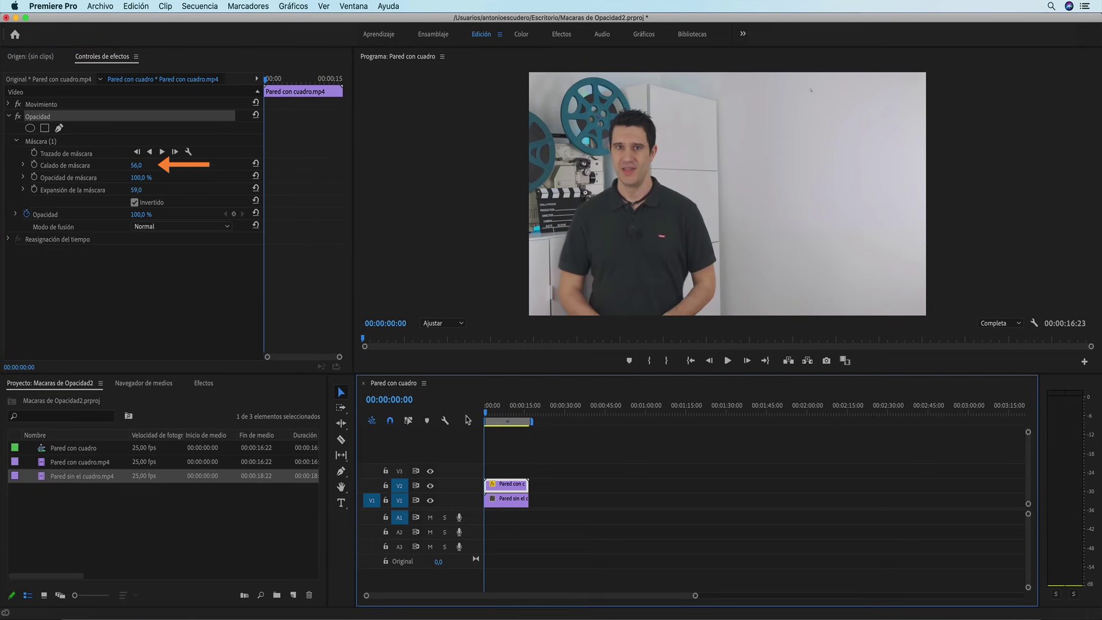
{"action": "left_click", "coordinate": [727, 361]}
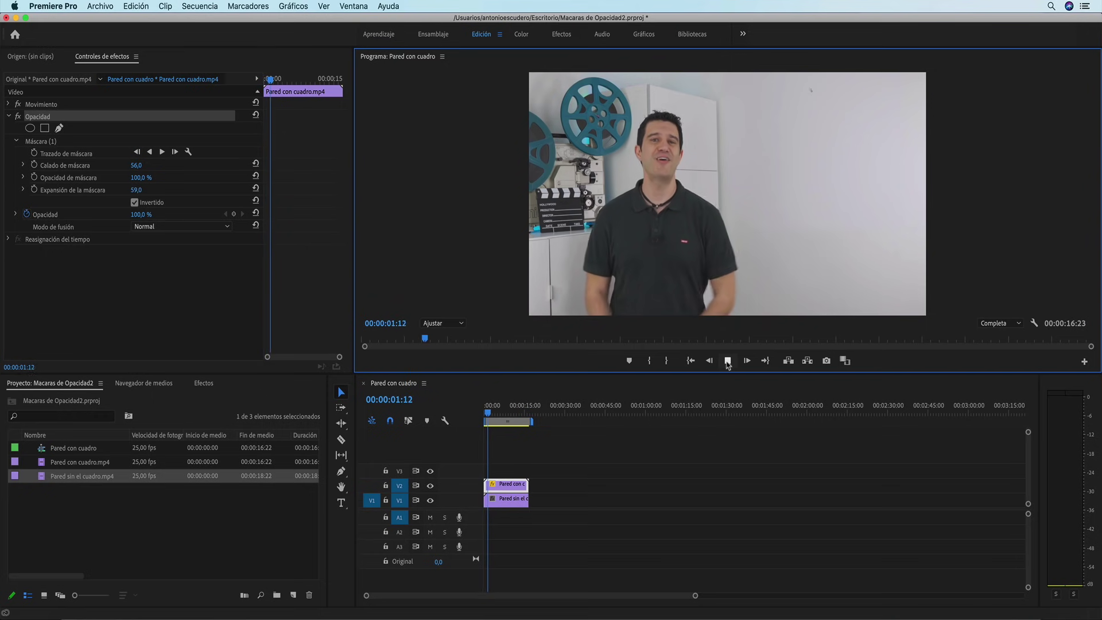